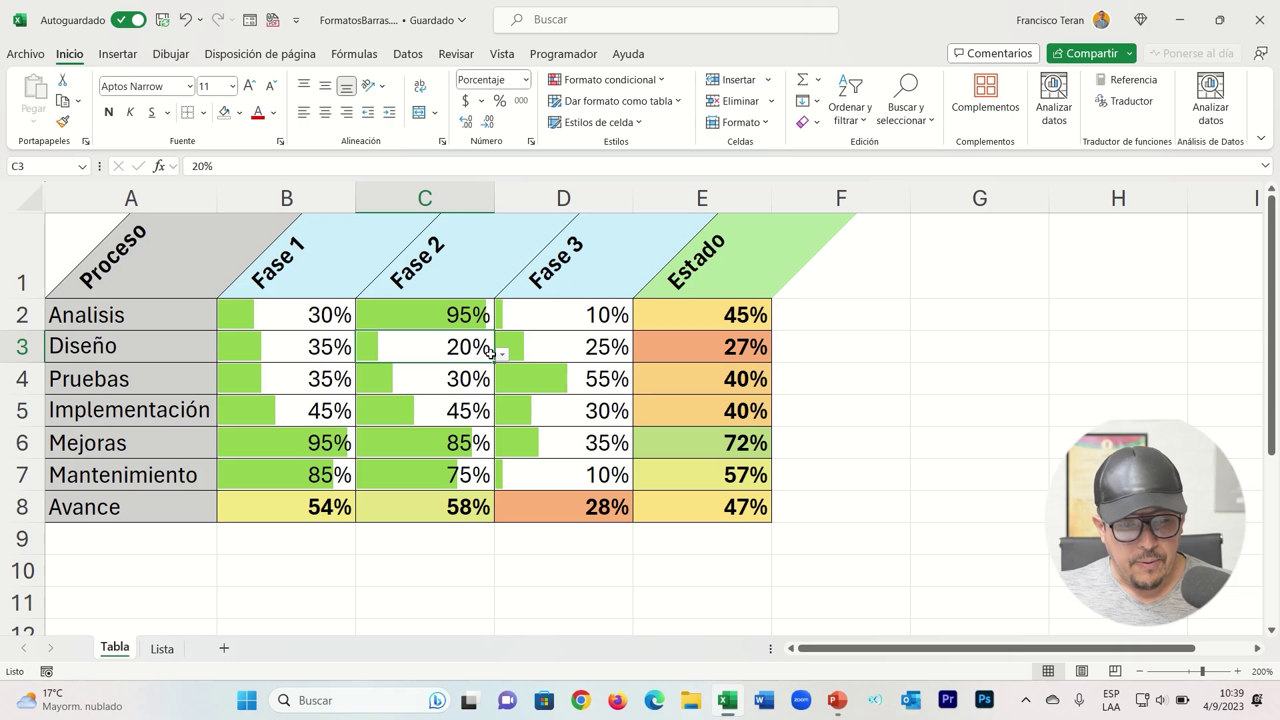
Step: Set Diseño's Fase 2 (C3) to 50% from its dropdown
left_click(502, 354)
left_click(470, 483)
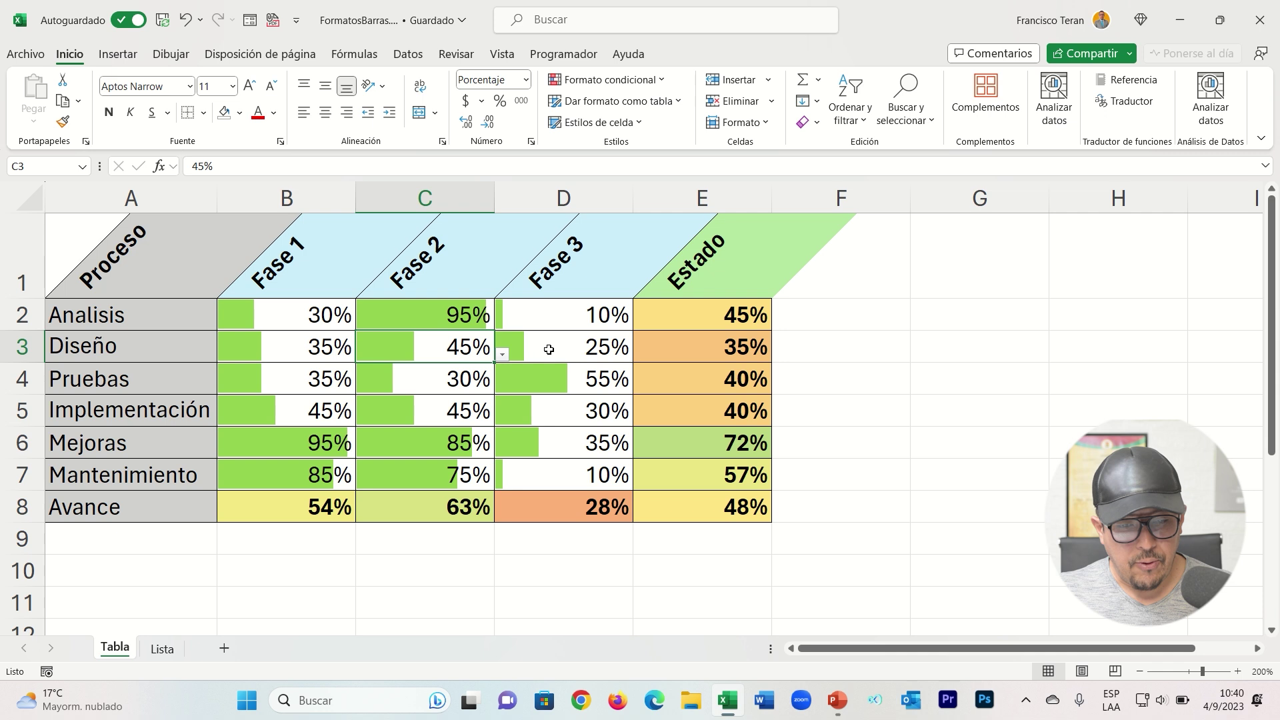
left_click(501, 357)
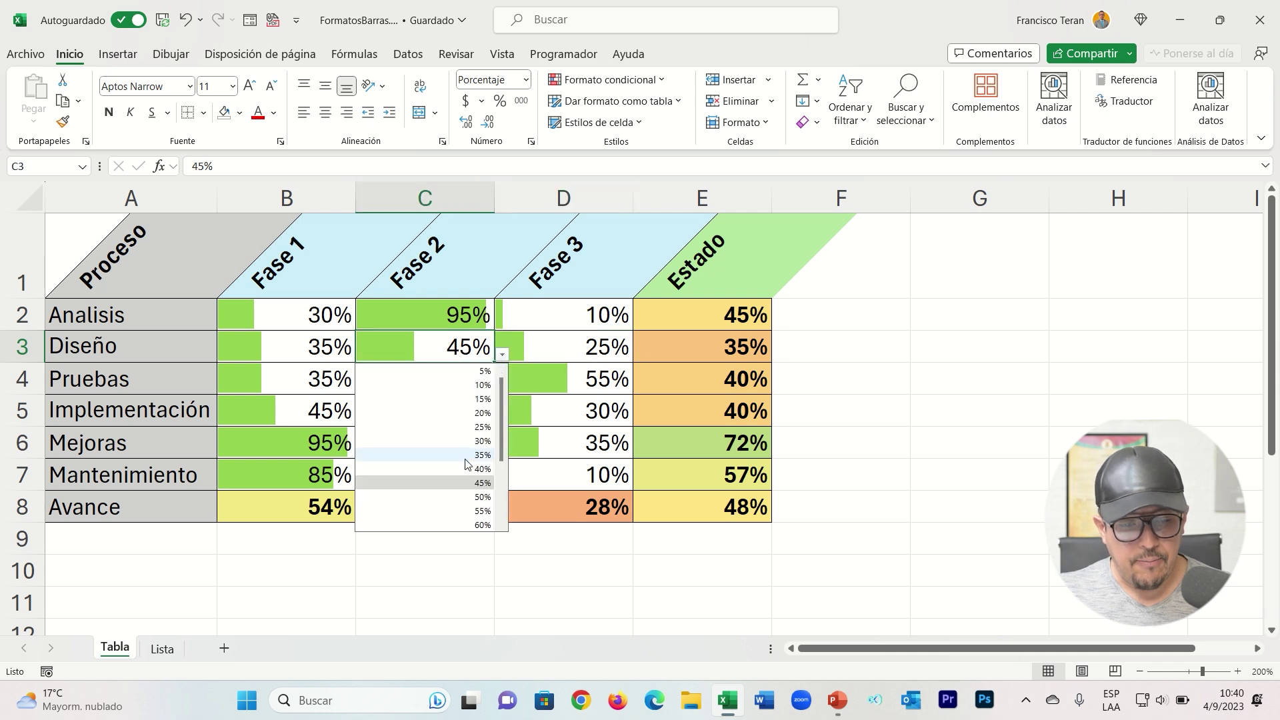
left_click(467, 440)
left_click(502, 354)
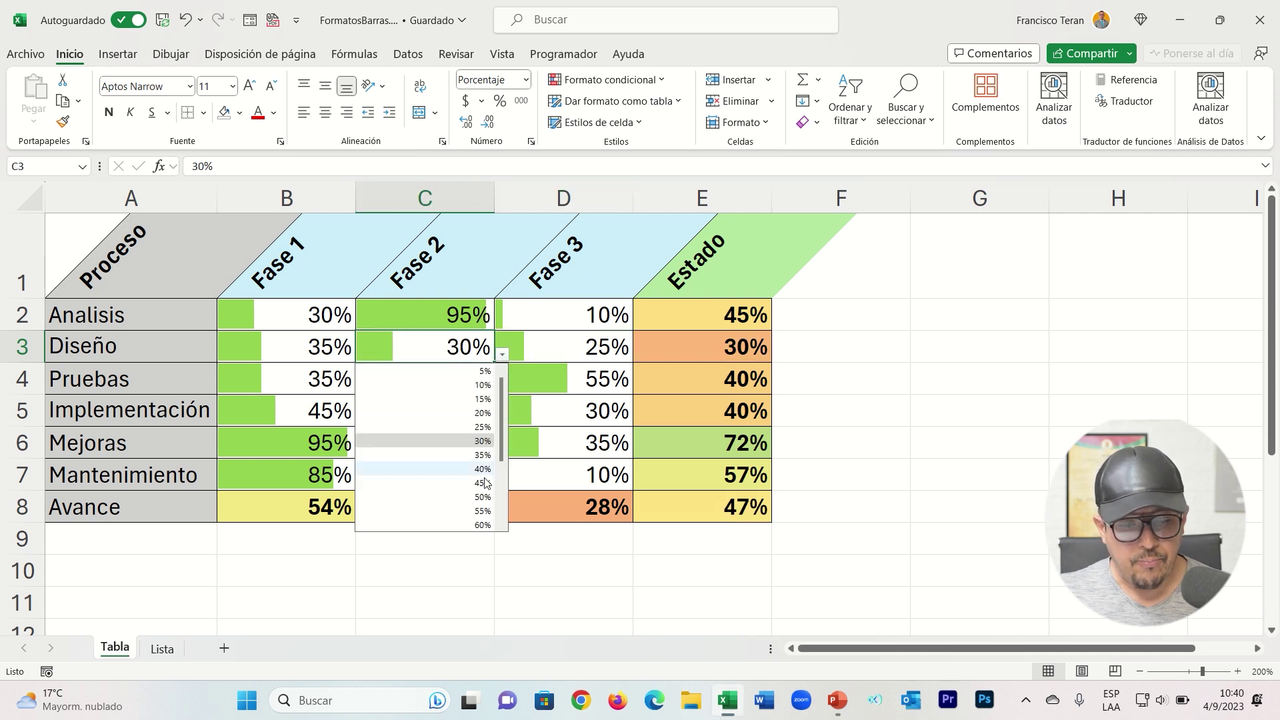
left_click(467, 497)
Step: Review the Estado averages in column E and the Avance averages in row 8
left_click(688, 329)
left_click_drag(688, 329, 690, 504)
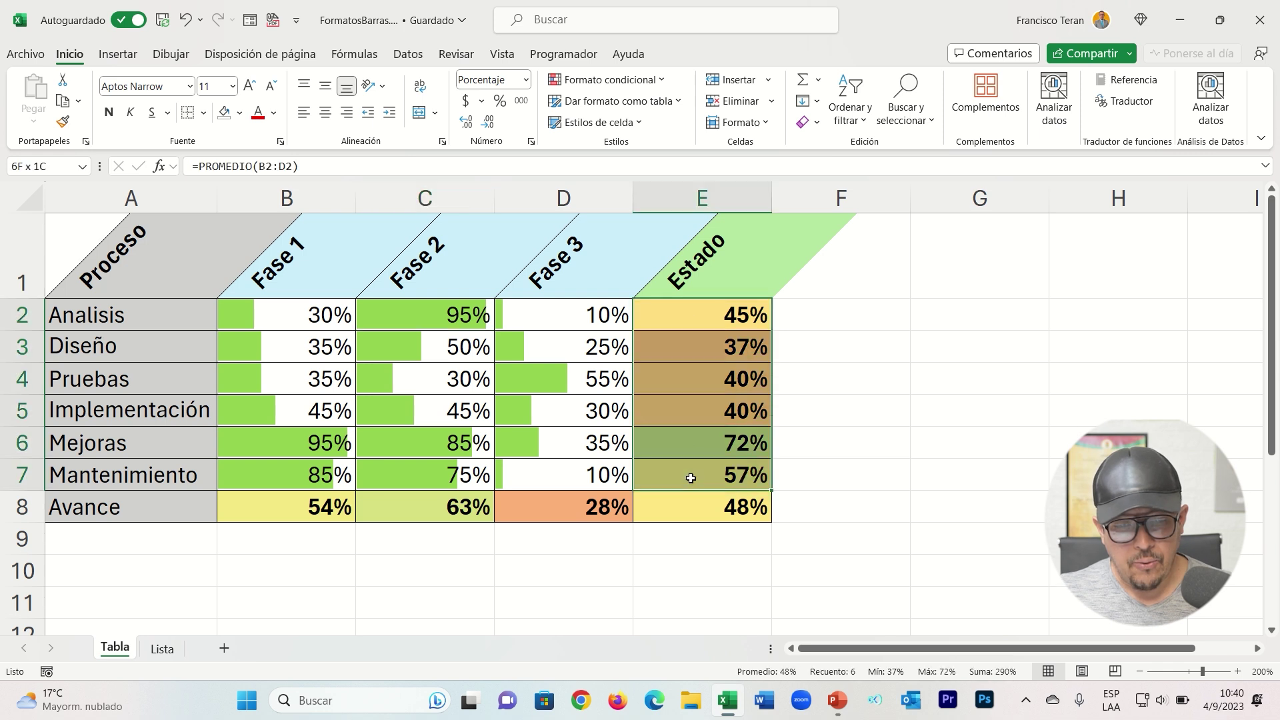
left_click_drag(244, 518, 526, 510)
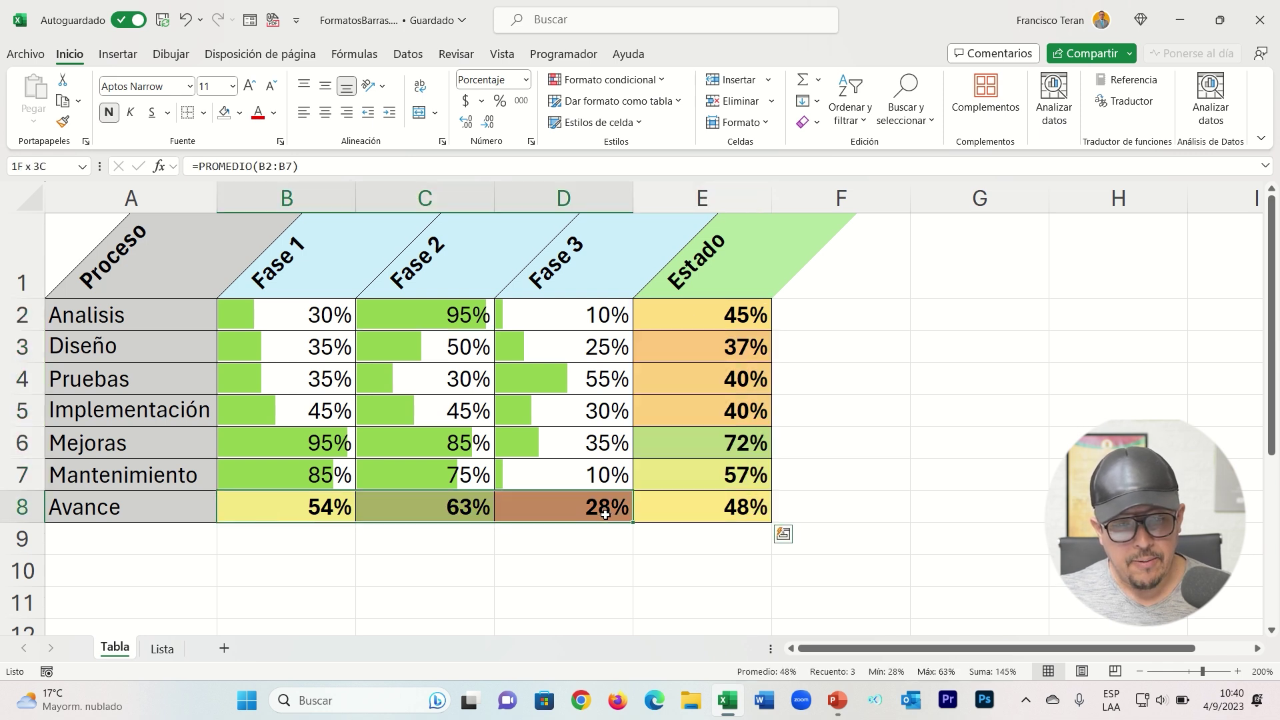
left_click(672, 318)
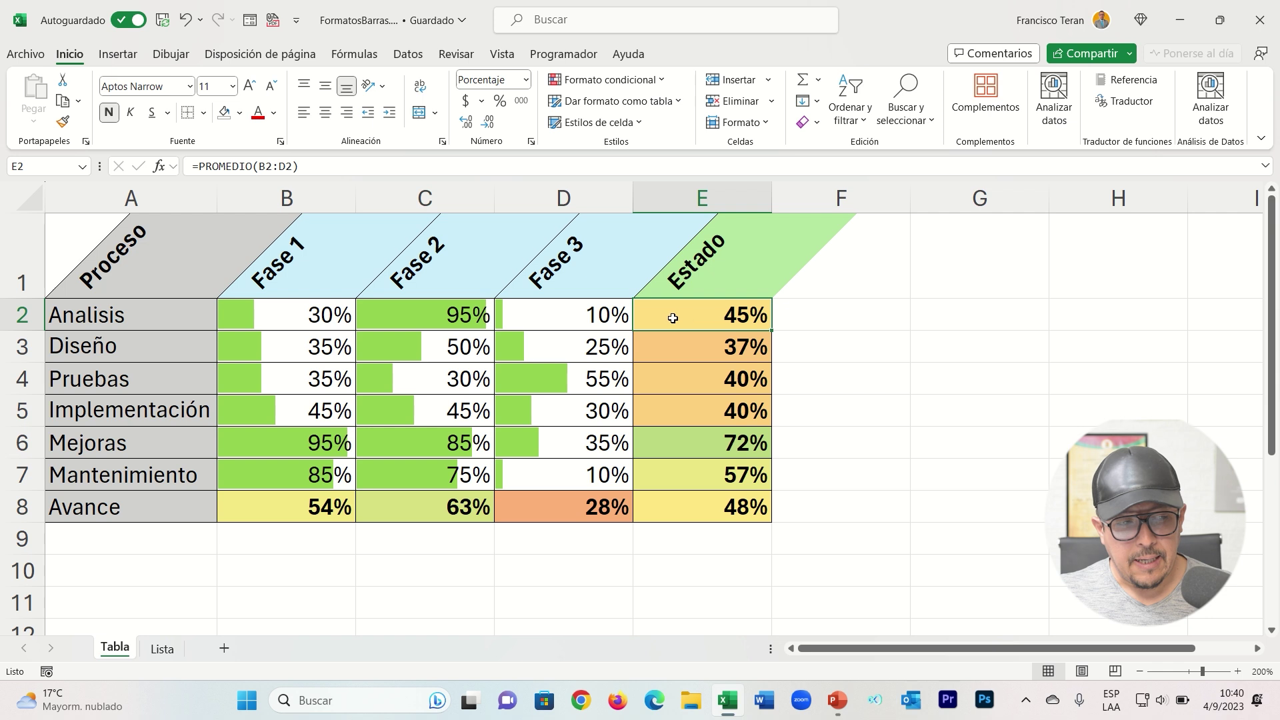
Step: Set Pruebas' Fase 2 (C4) to 100% from its dropdown
left_click(566, 384)
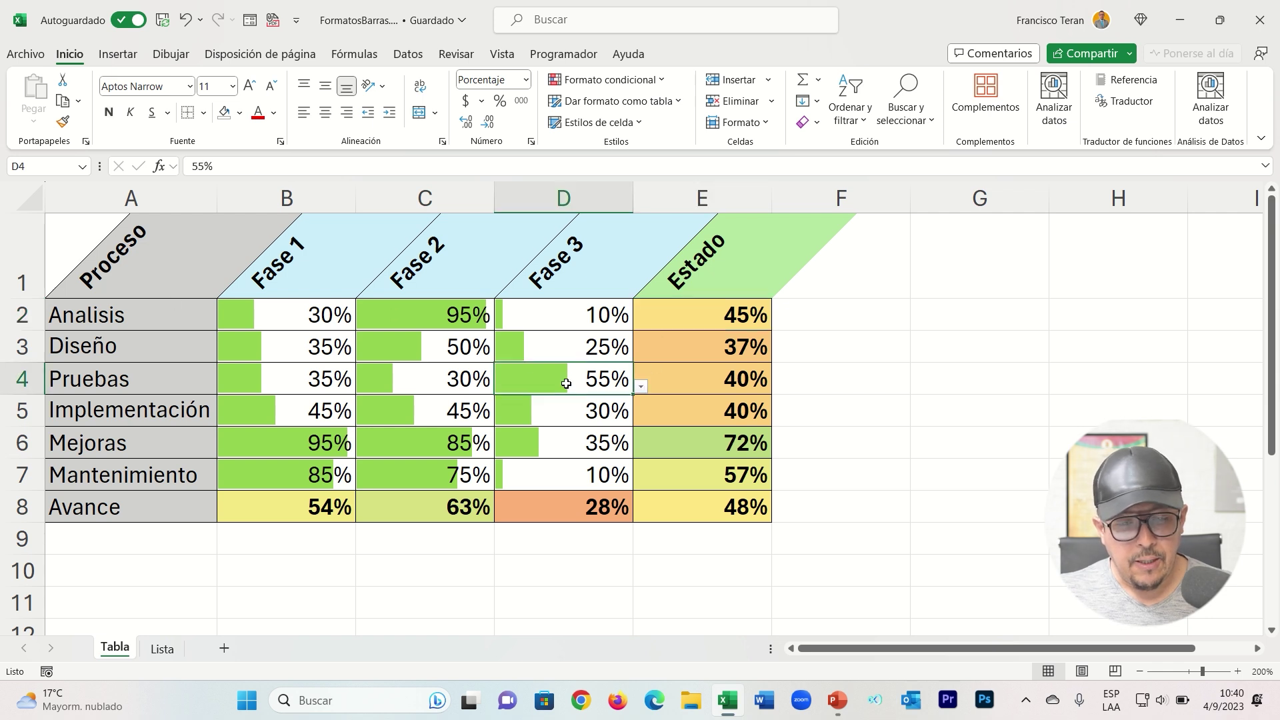
left_click(442, 383)
left_click(502, 387)
left_click(427, 445)
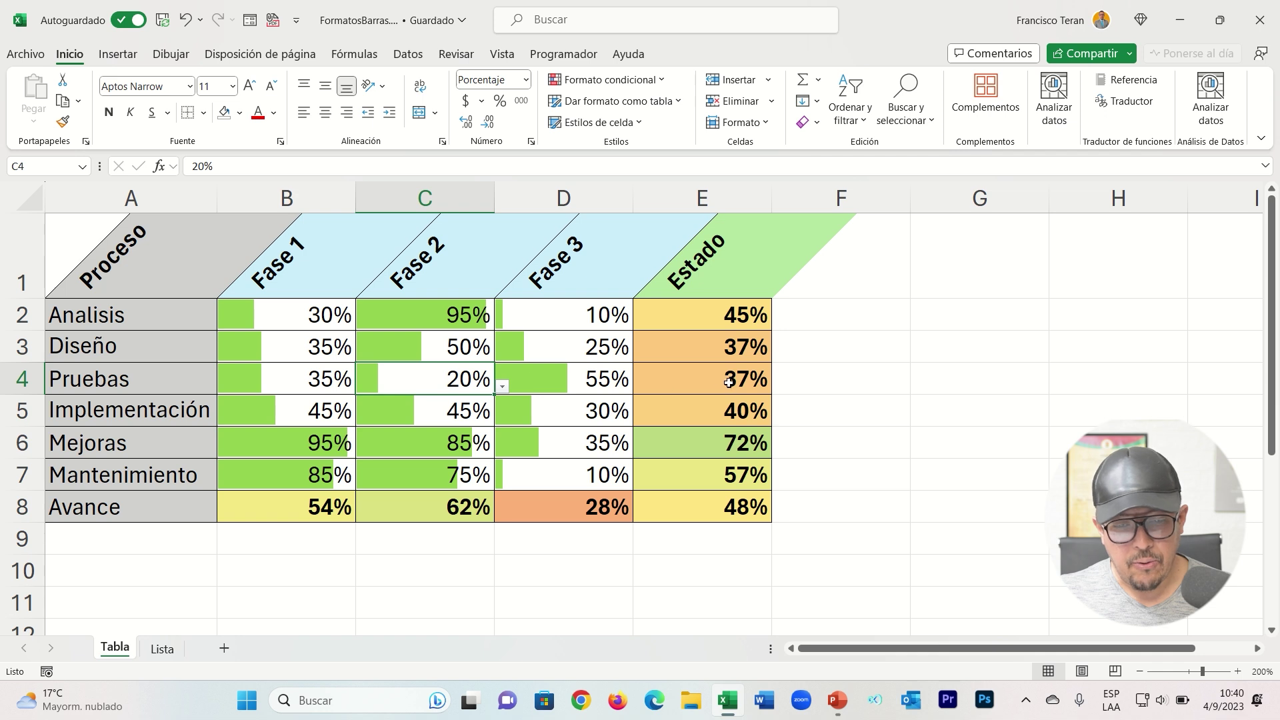
left_click(502, 386)
scroll(467, 480, "down", 3)
left_click(479, 564)
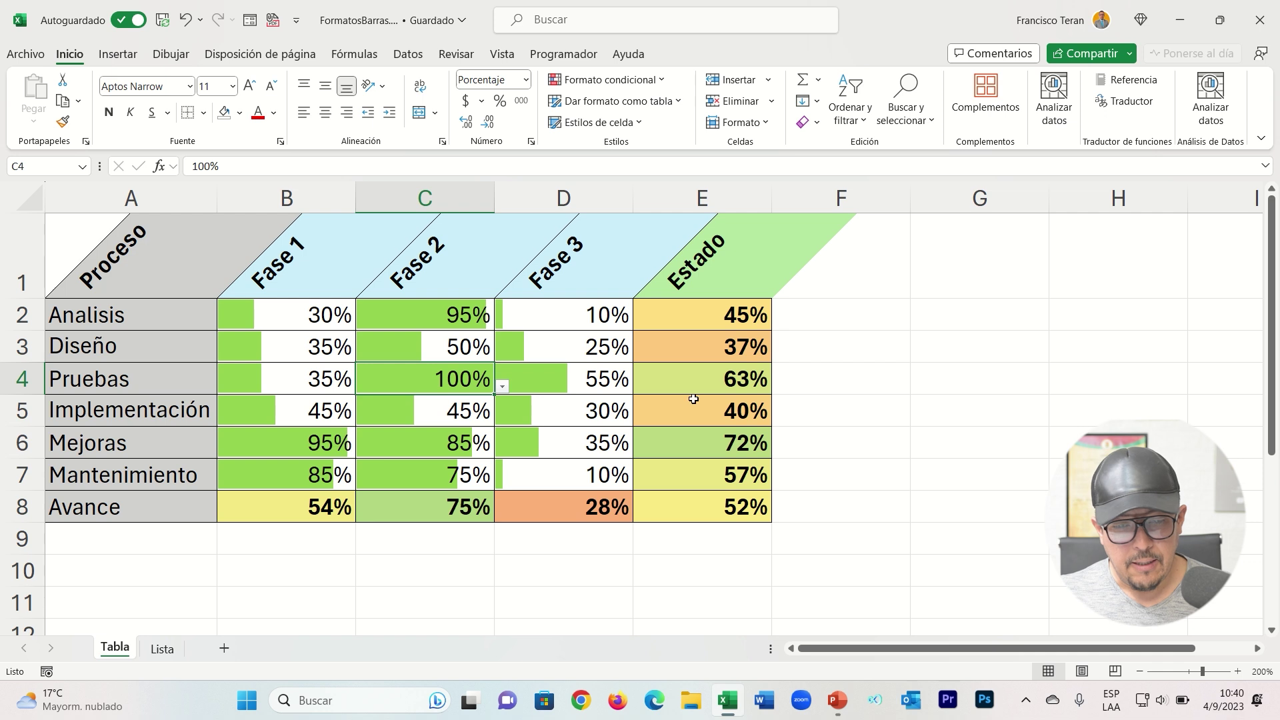
Step: Set Pruebas' Fase 3 (D4) to 100% from its dropdown
left_click(619, 383)
left_click(640, 387)
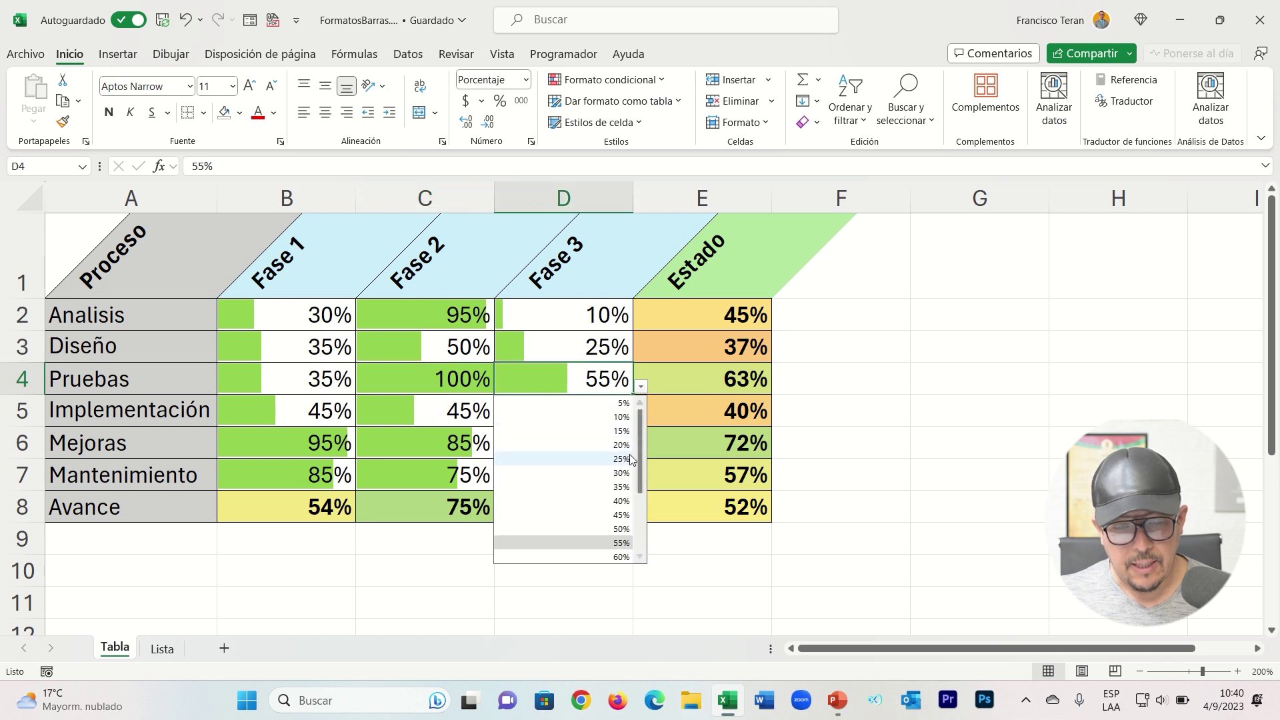
scroll(603, 500, "down", 3)
left_click(606, 557)
left_click(606, 557)
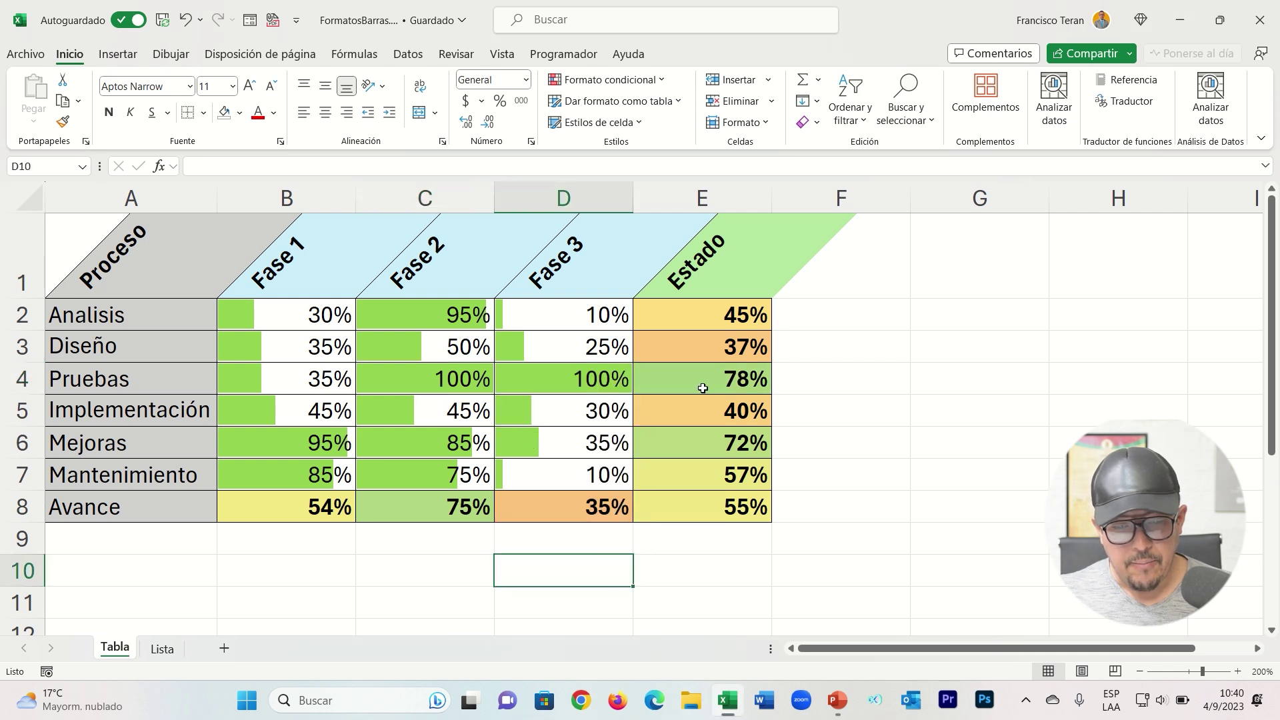
Step: Set Pruebas' Fase 1 (B4) to 100% and check that its Estado reads 100%
left_click(331, 390)
left_click(363, 386)
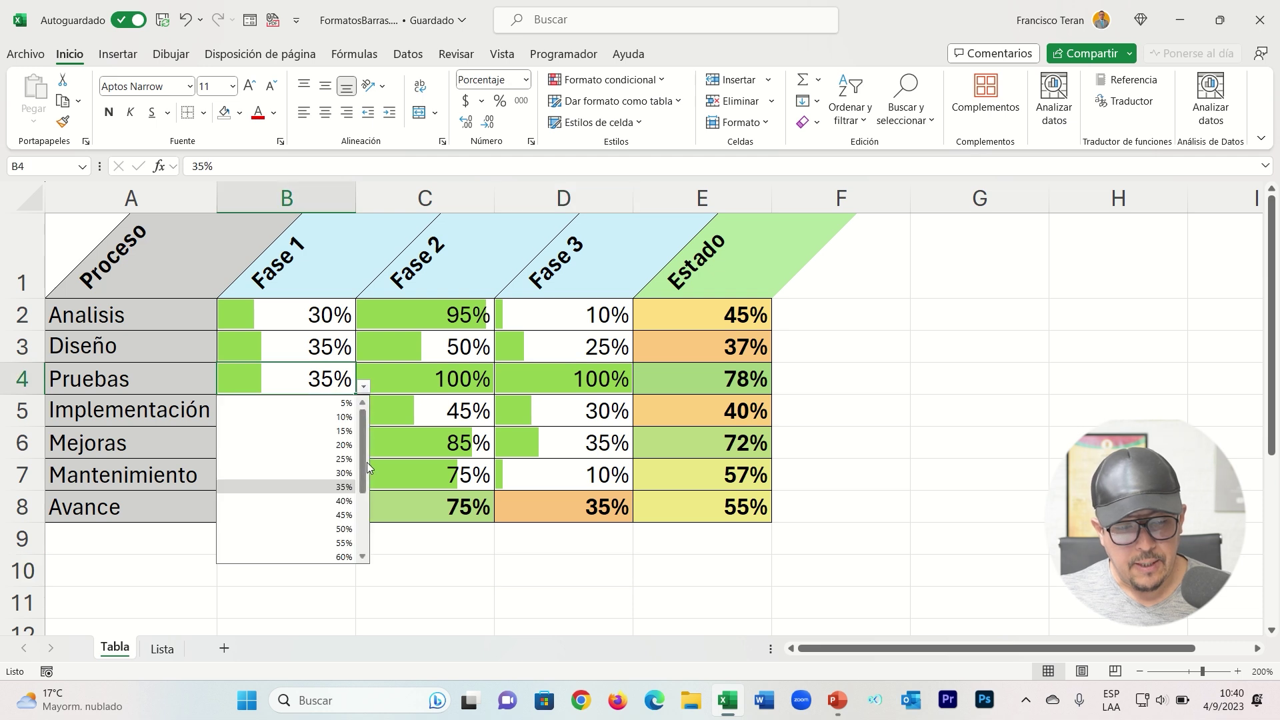
scroll(347, 526, "down", 3)
left_click(341, 558)
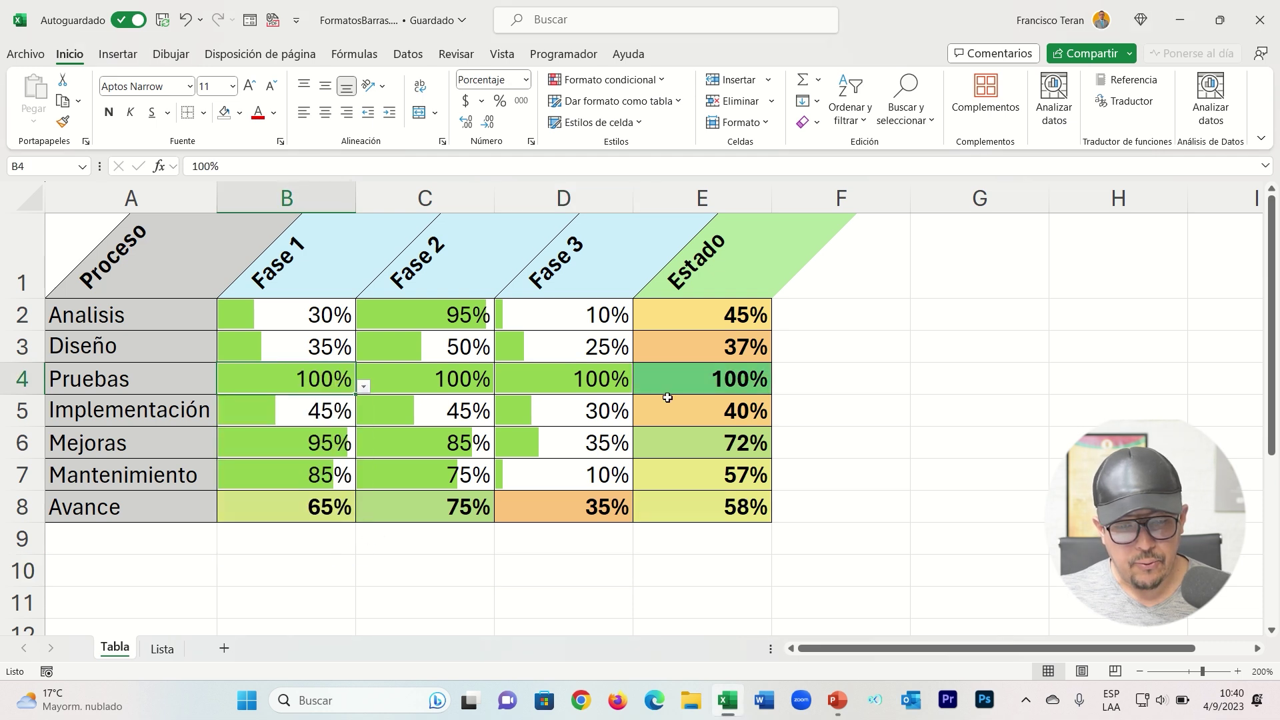
left_click(716, 382)
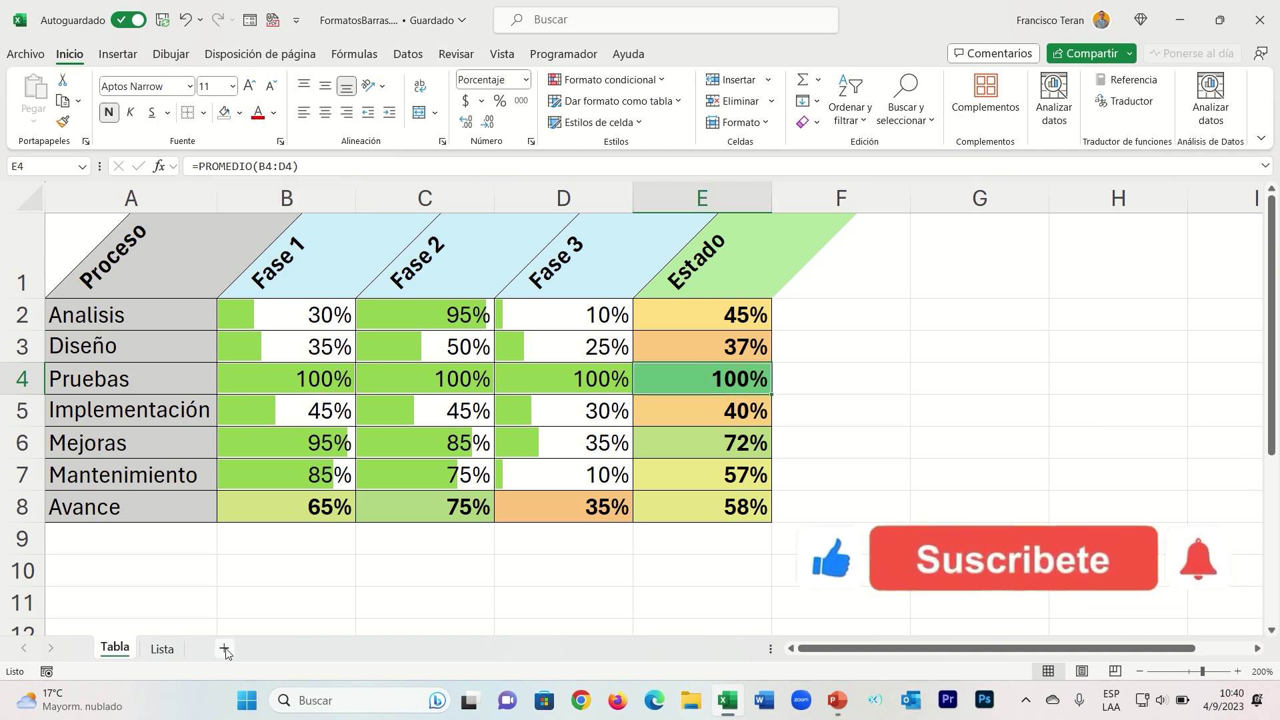
left_click(222, 649)
Step: Copy the progress table A1:E8 from the Tabla sheet
left_click(115, 647)
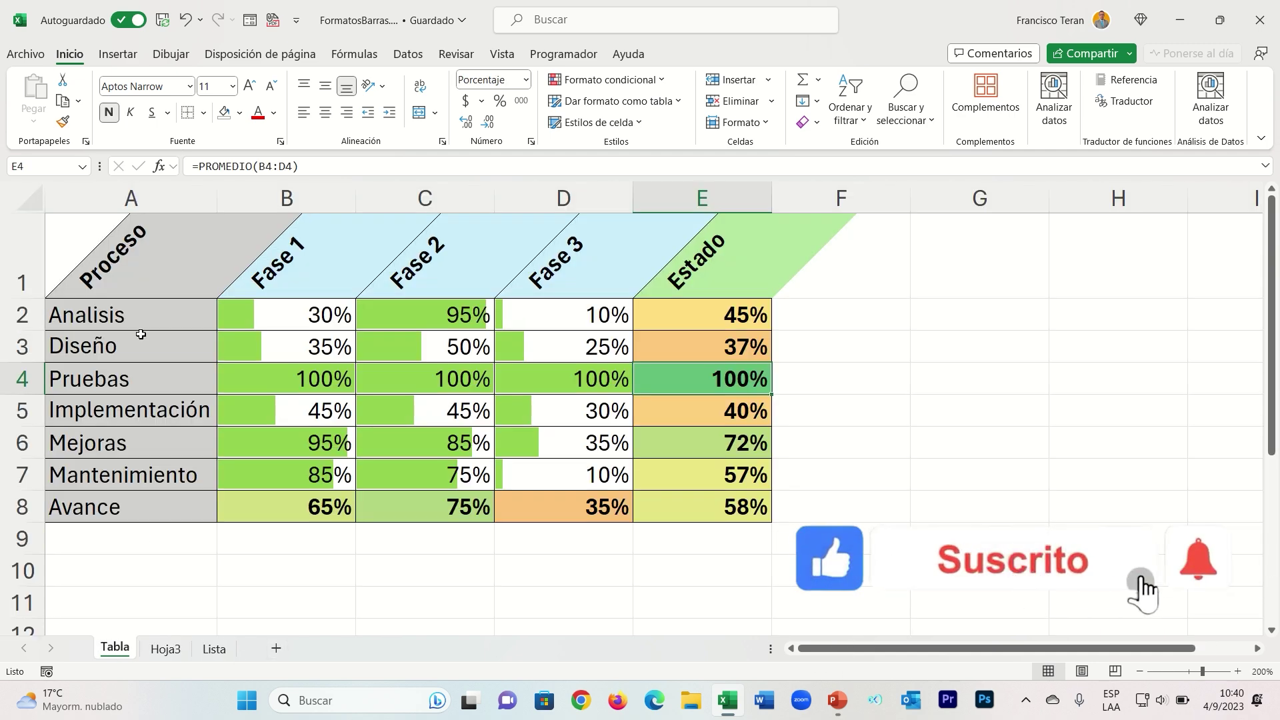
mouse_move(134, 293)
left_mouse_down()
mouse_move(627, 445)
mouse_move(674, 482)
left_mouse_up()
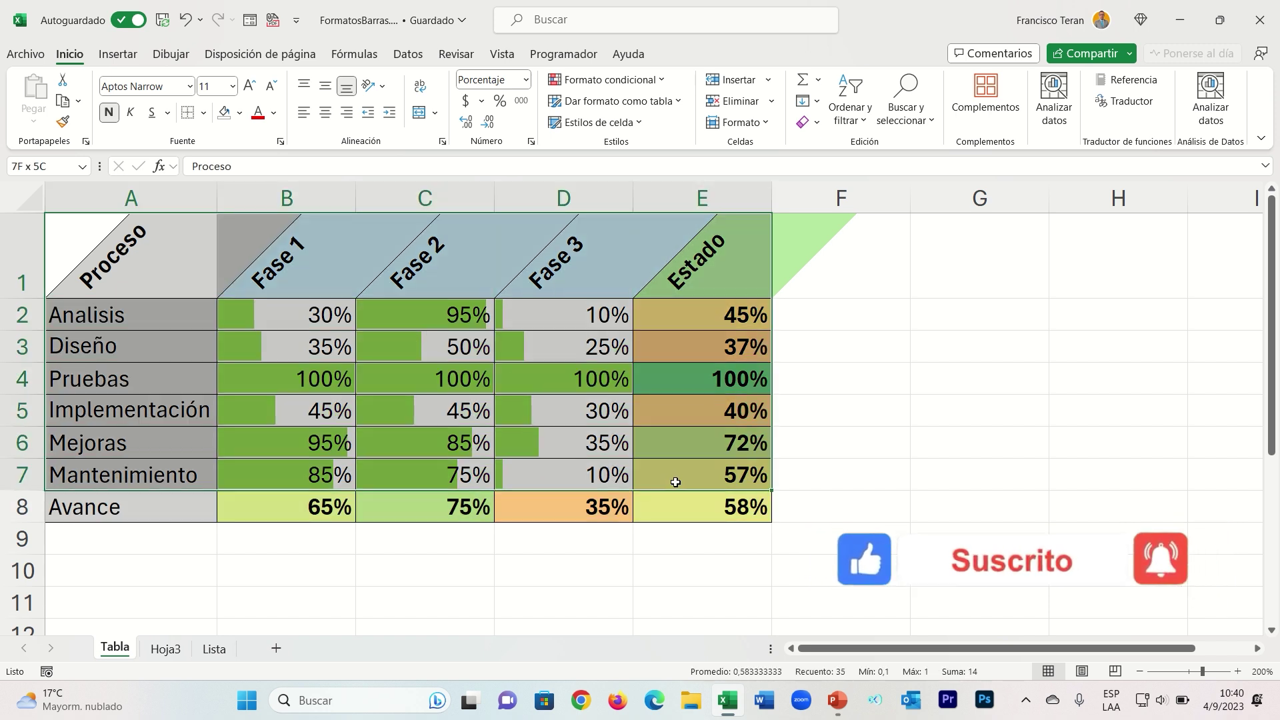
left_click_drag(674, 482, 694, 514)
key("ctrl+c")
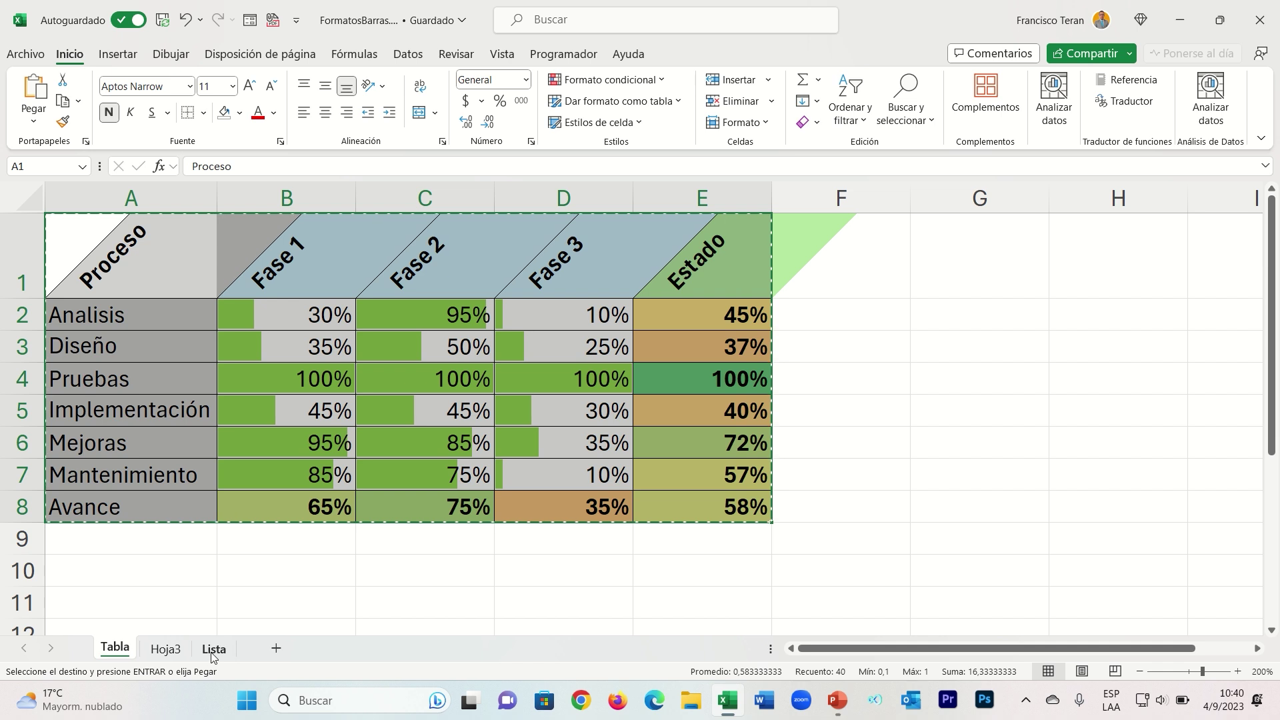
Step: Rename the new Hoja3 sheet to Ejercicio
left_click(212, 652)
left_click(175, 650)
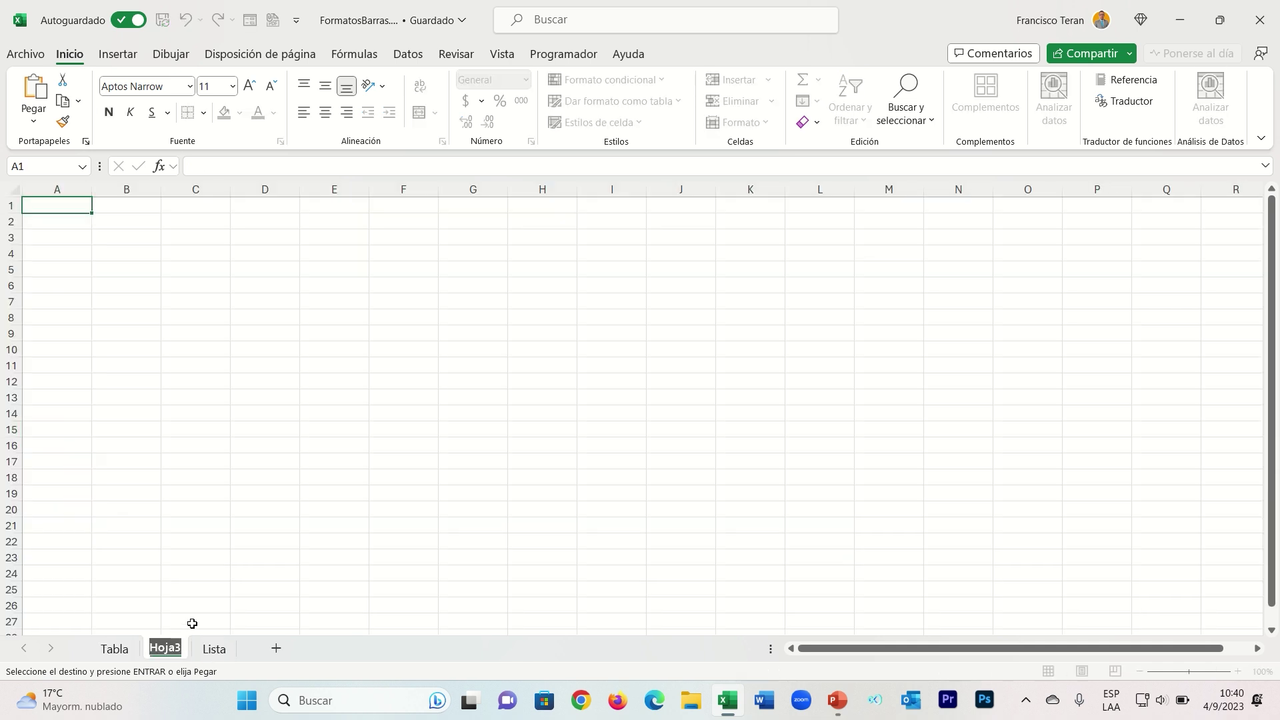
type("Ejercicio")
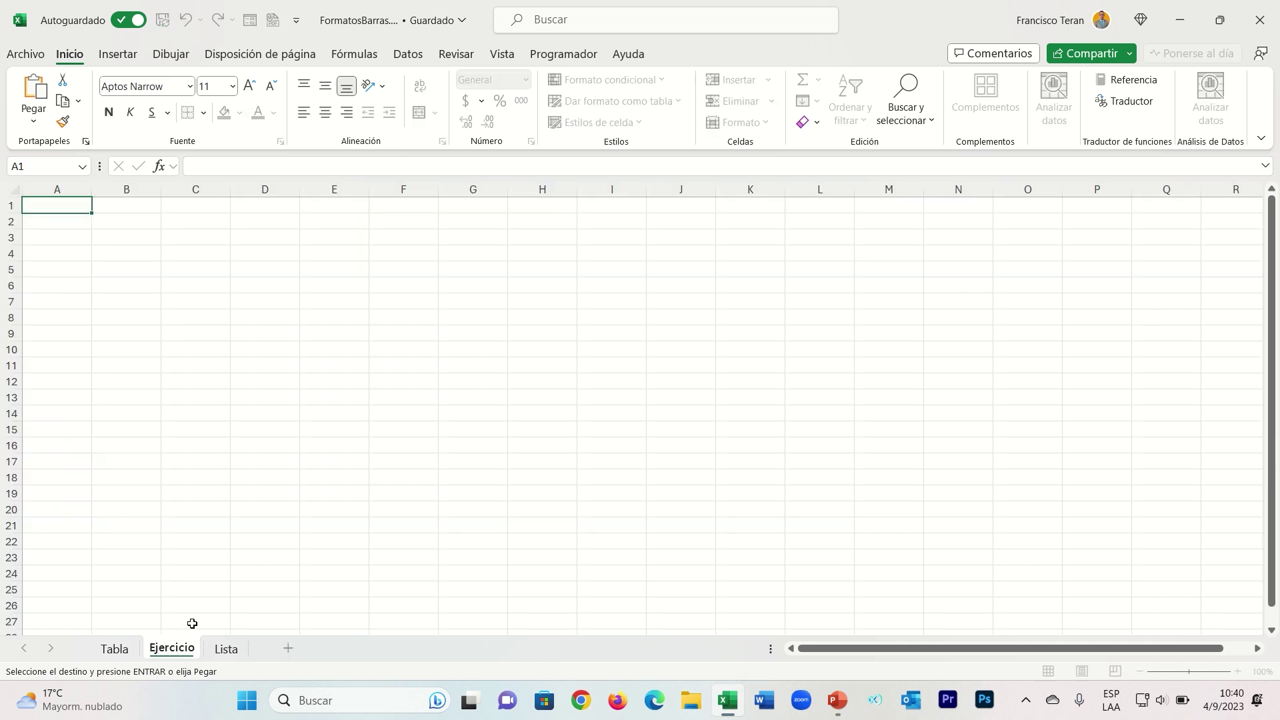
key("Return")
Step: Paste the copied table into A1 as plain values, zoomed to about 194%
left_click(1202, 672)
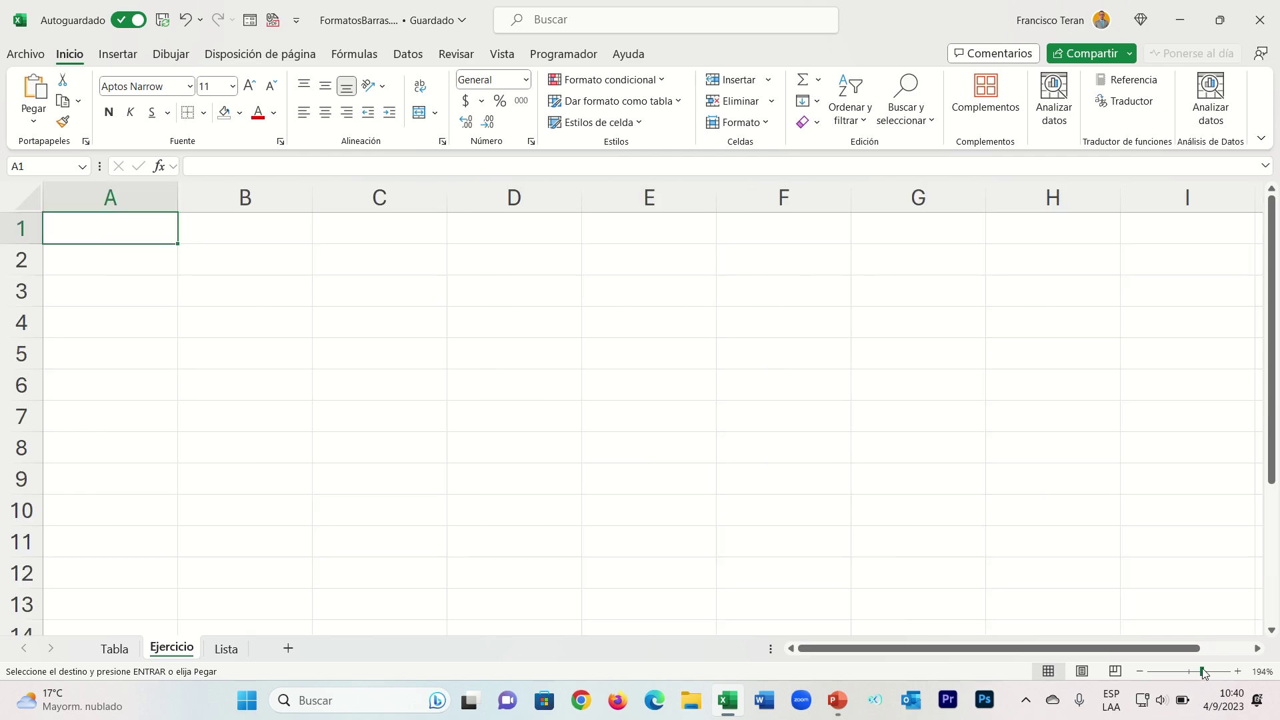
right_click(132, 240)
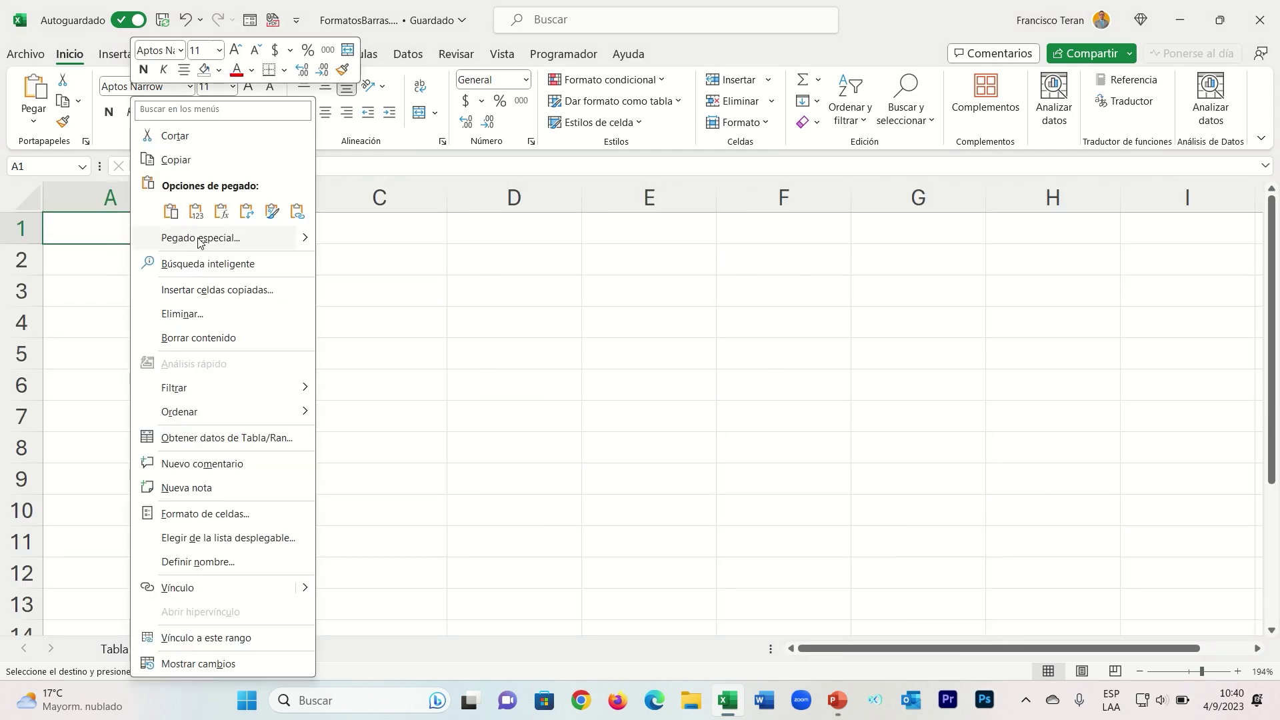
left_click(197, 213)
left_click(352, 333)
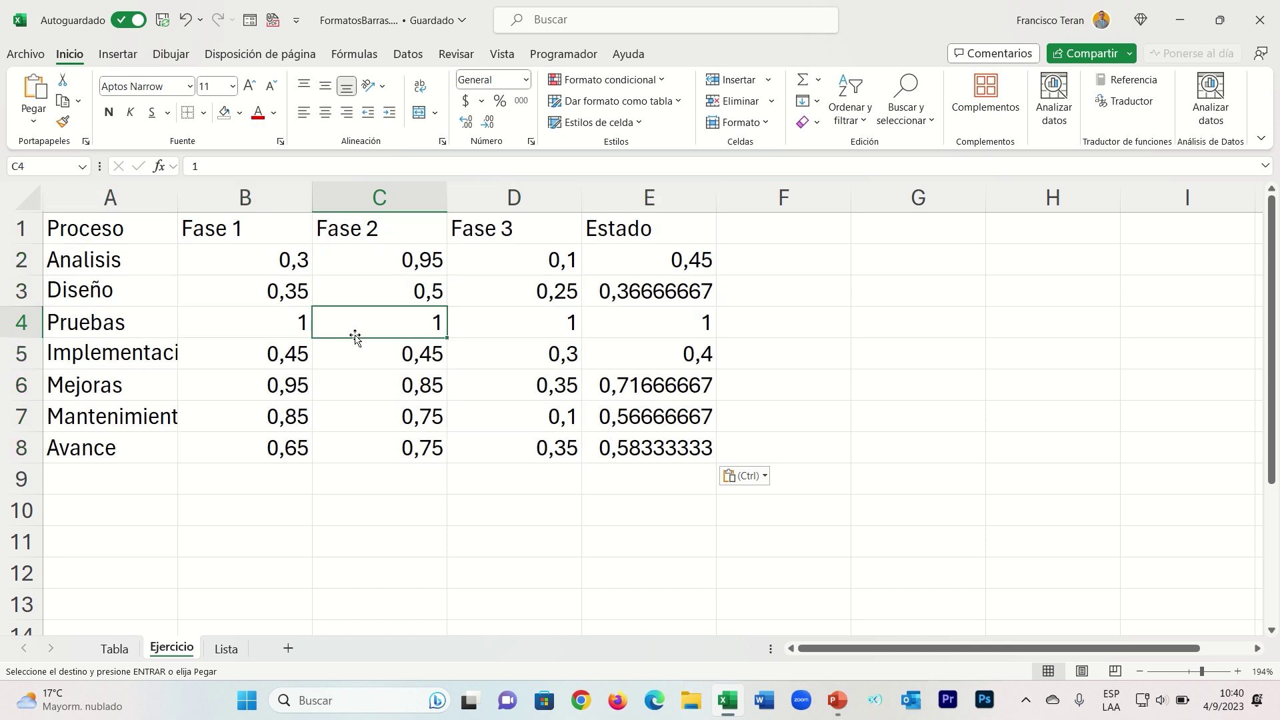
left_click_drag(280, 454, 605, 451)
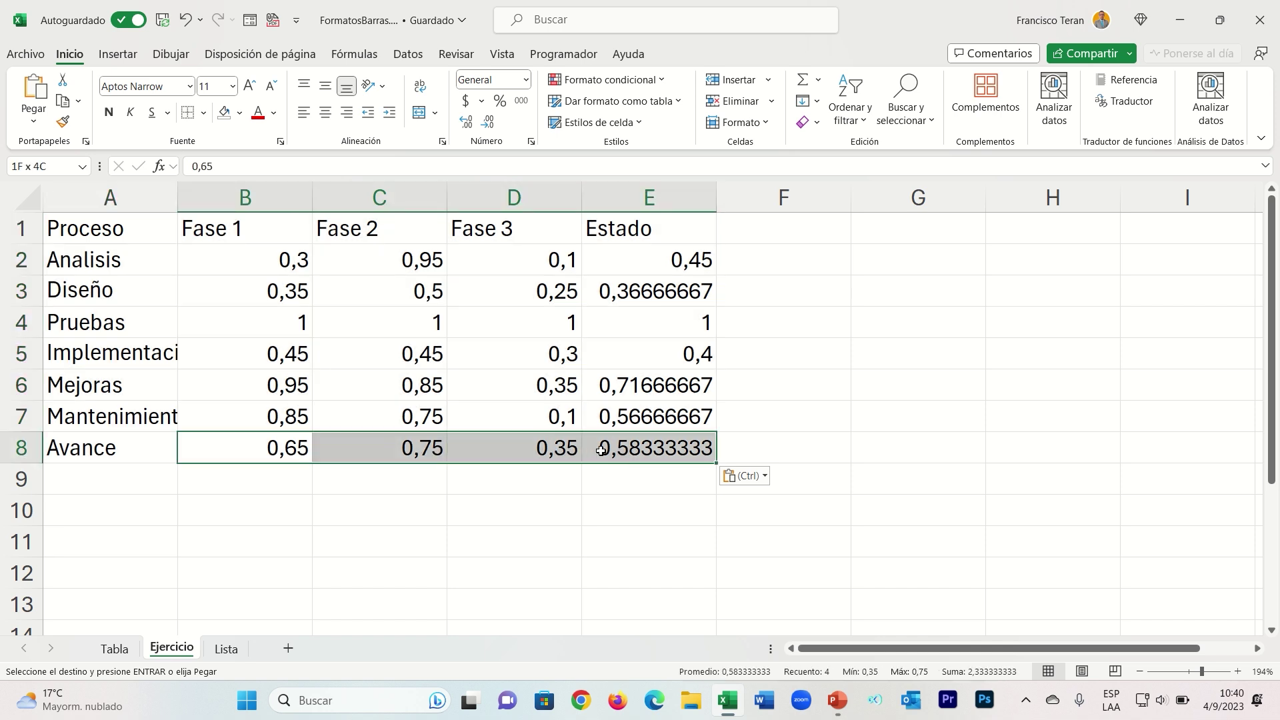
Step: Delete the calculated values in the Estado column E2:E7
left_click_drag(677, 258, 683, 420)
key("Delete")
left_click(425, 342)
Step: Select the header row A1:E1 and open Format Cells with Ctrl+1
left_click_drag(283, 260, 560, 419)
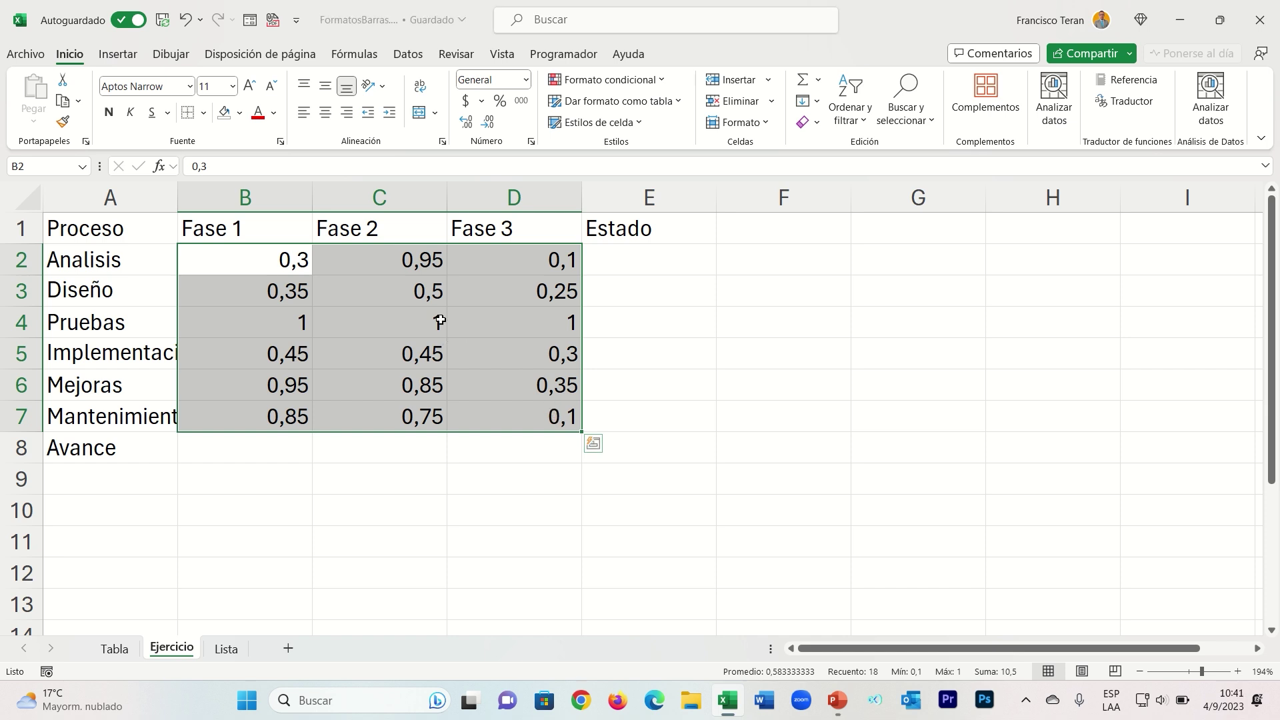
left_click_drag(150, 229, 600, 229)
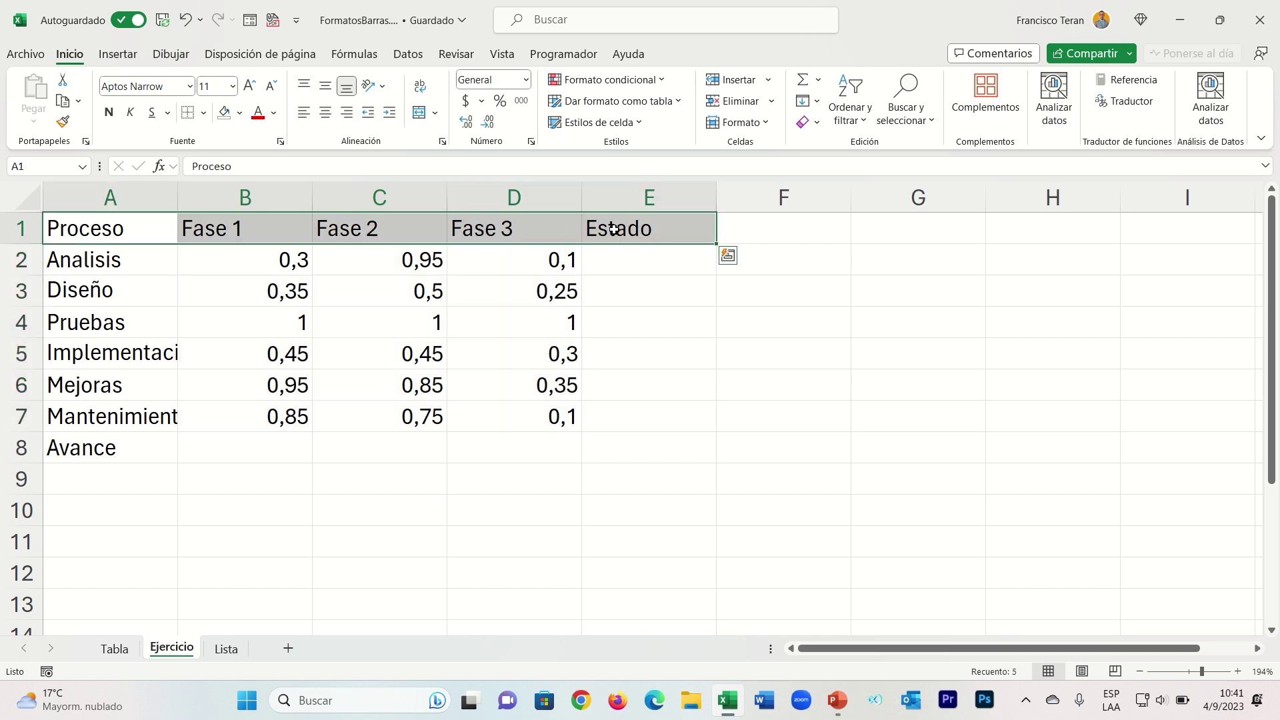
key("ctrl+1")
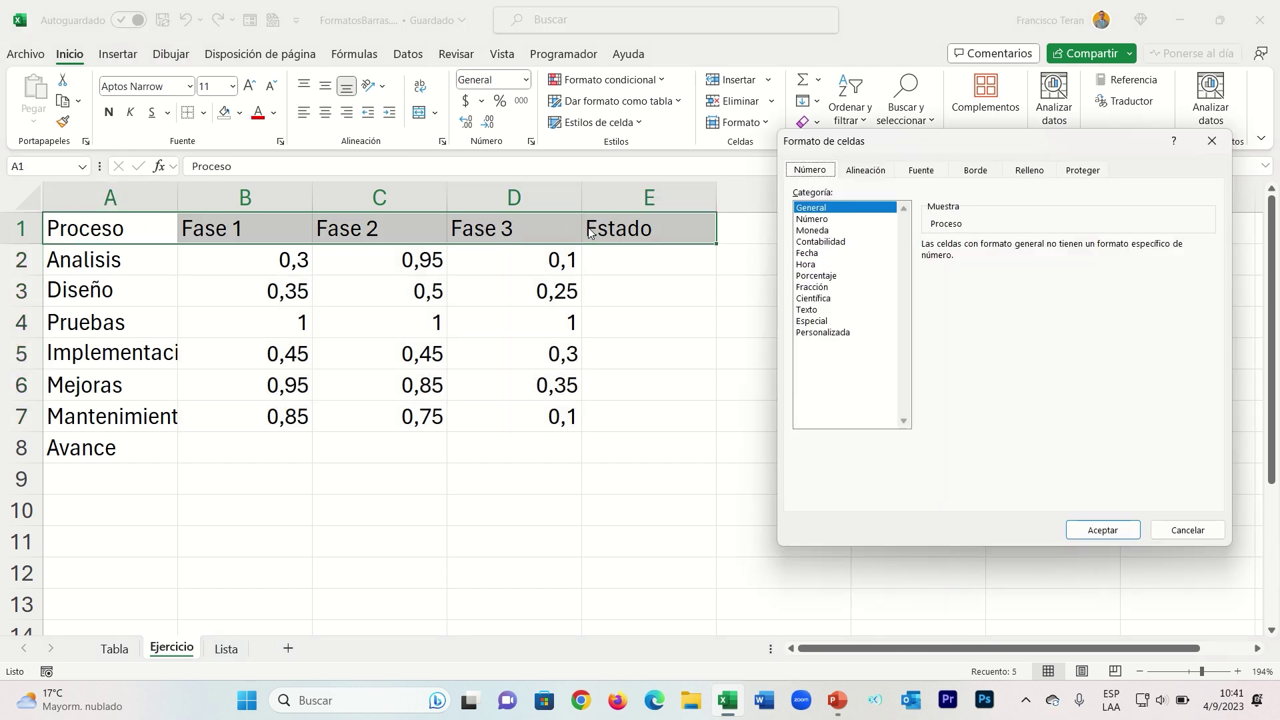
Step: Give headers A1:E1 an outline border and rotate their text to 45 degrees
left_click_drag(998, 153, 681, 208)
left_click(671, 227)
left_click(730, 286)
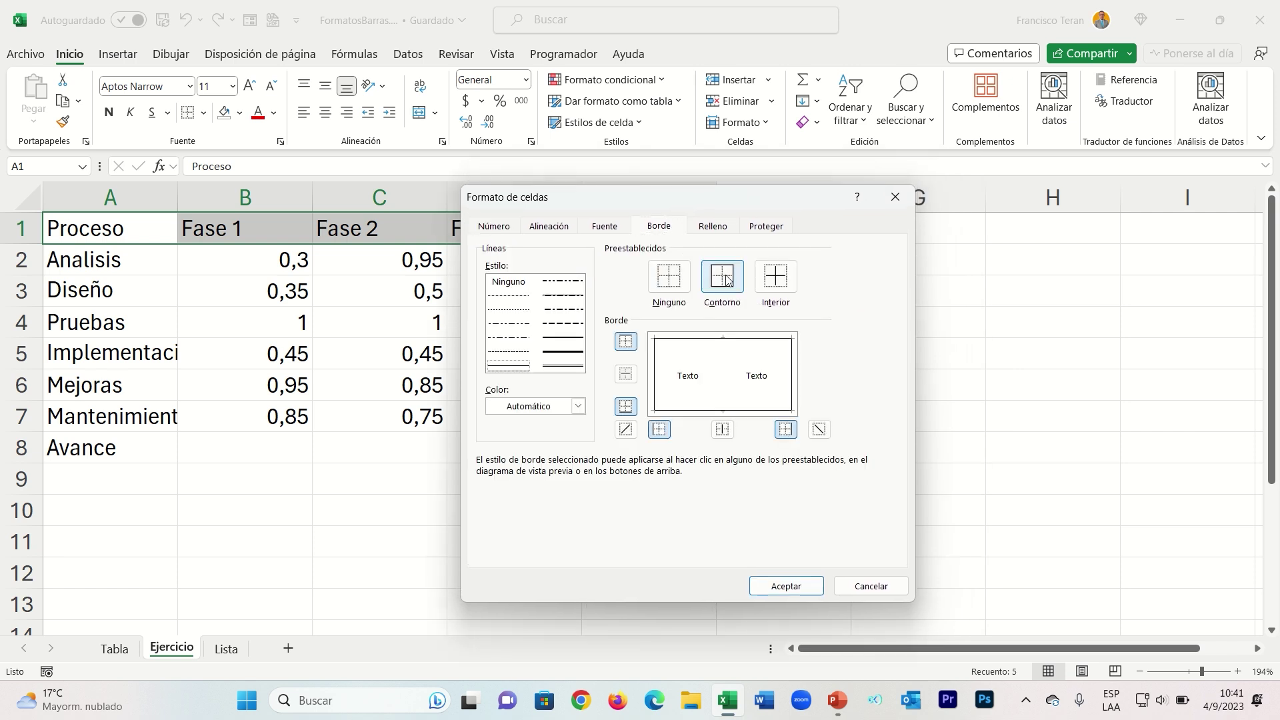
left_click(548, 227)
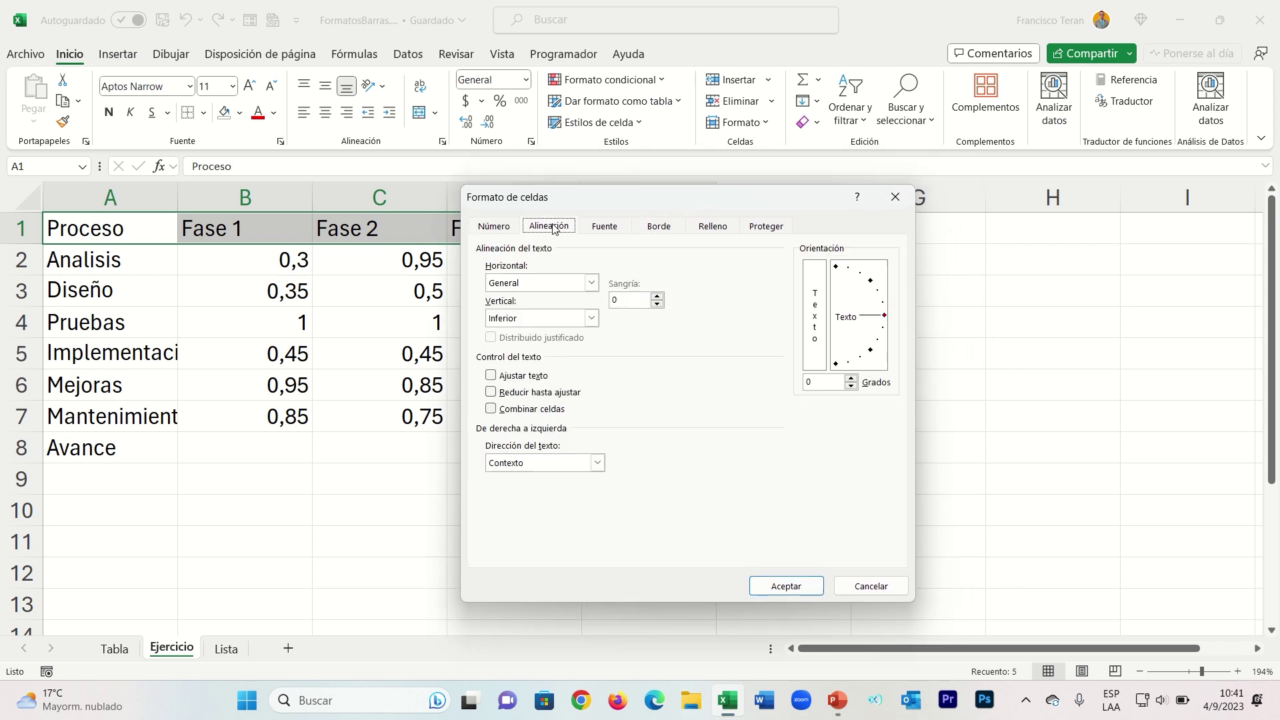
left_click_drag(886, 313, 878, 293)
left_click(786, 587)
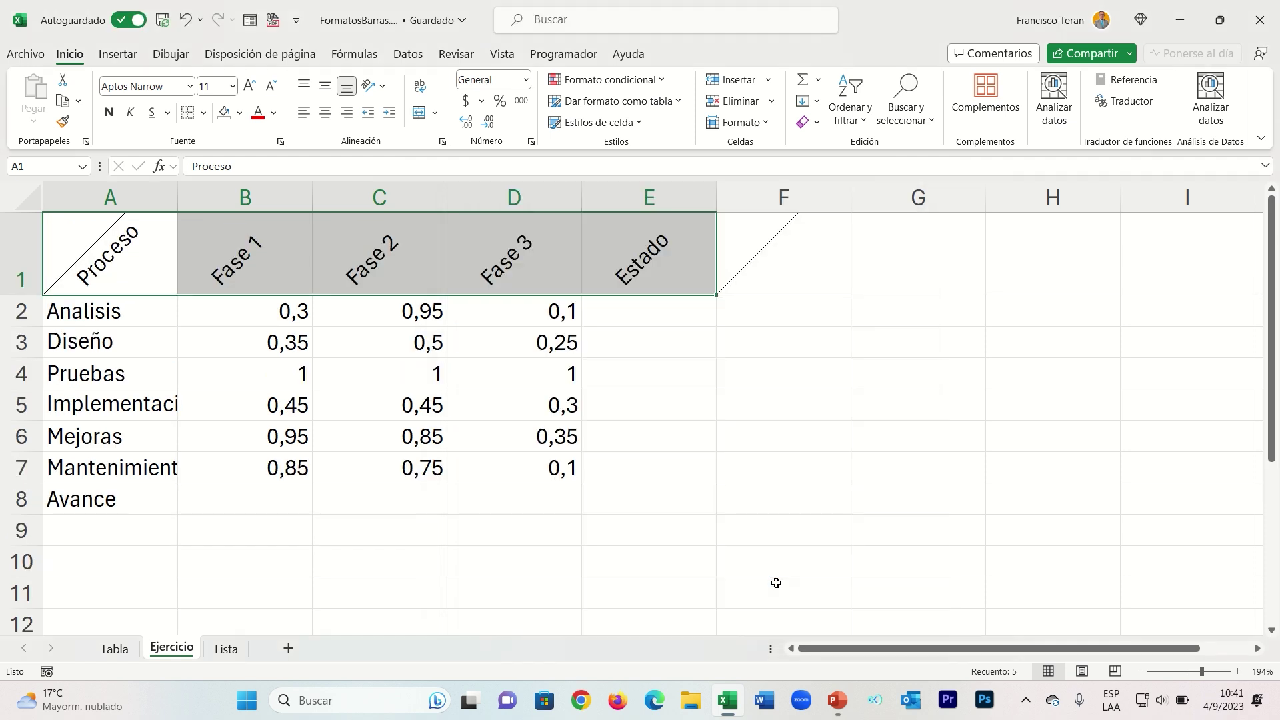
Step: Apply All Borders (Todos los bordes) to the header row A1:F1
left_click(654, 373)
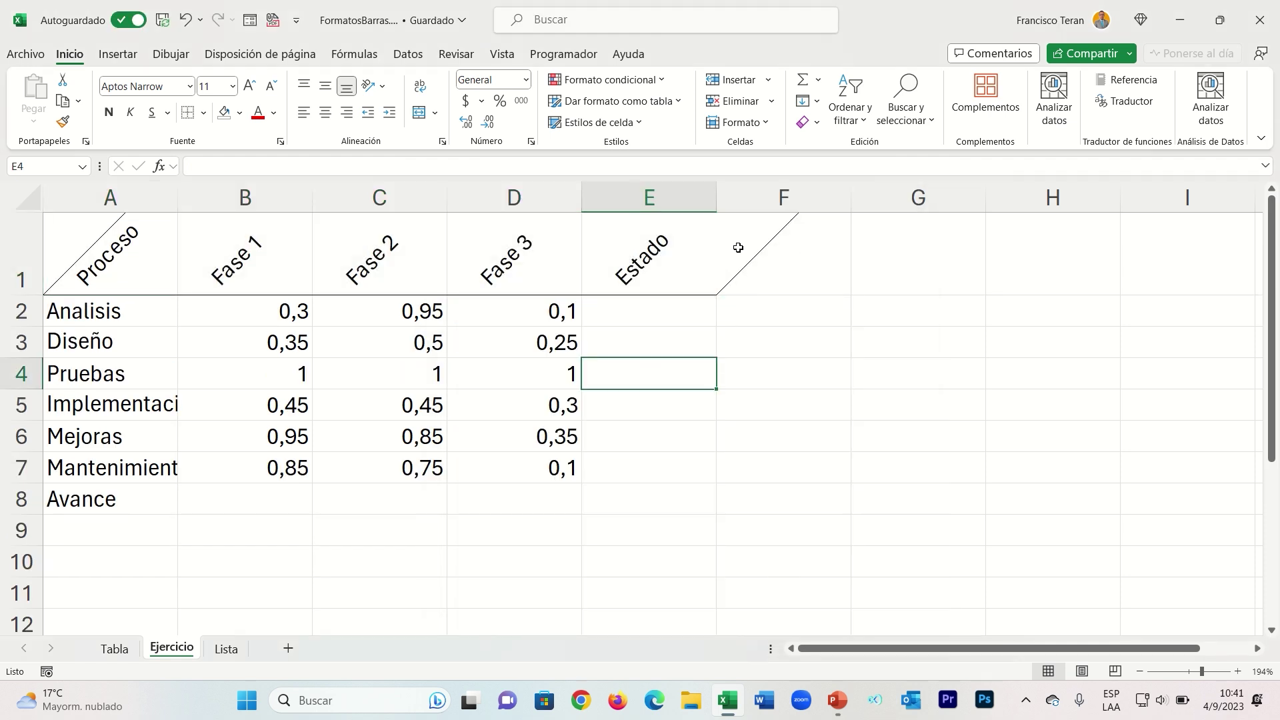
left_click_drag(738, 247, 278, 245)
left_click_drag(183, 244, 142, 243)
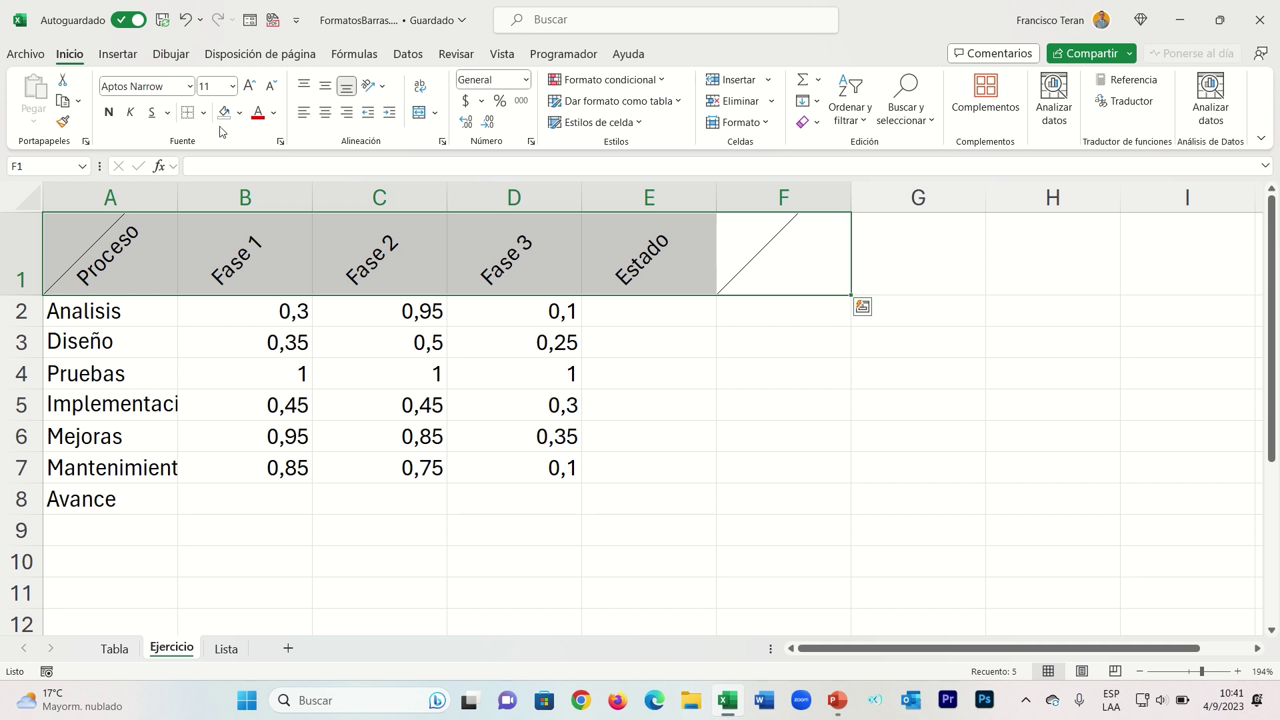
left_click(203, 112)
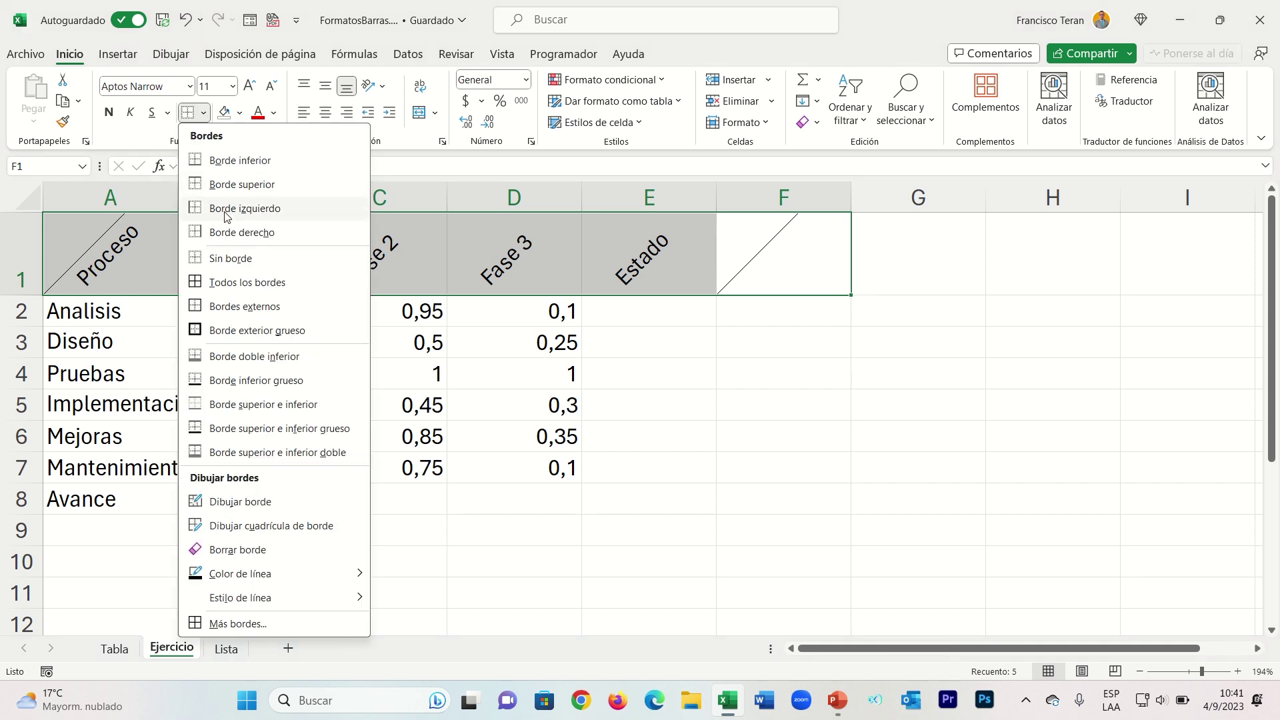
left_click(242, 282)
Step: Set F1 to No Border (Sin borde) to remove its stray border
left_click(673, 283)
left_click(830, 247)
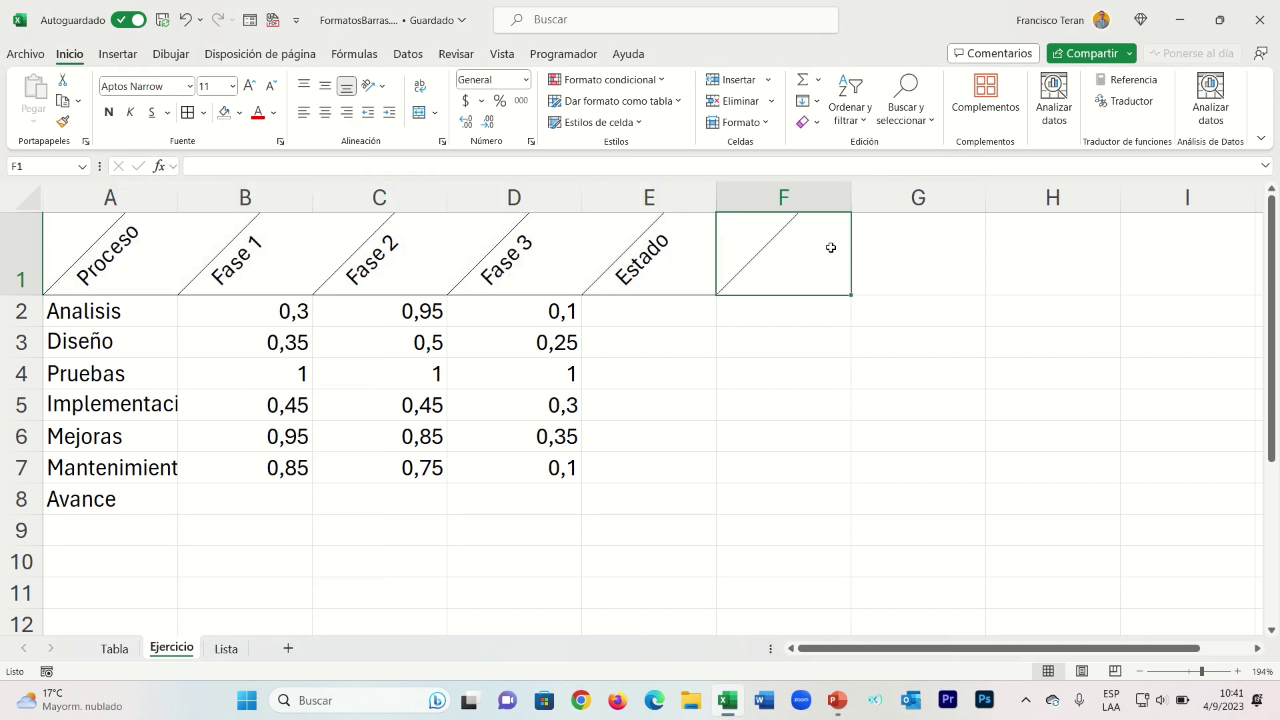
left_click(203, 112)
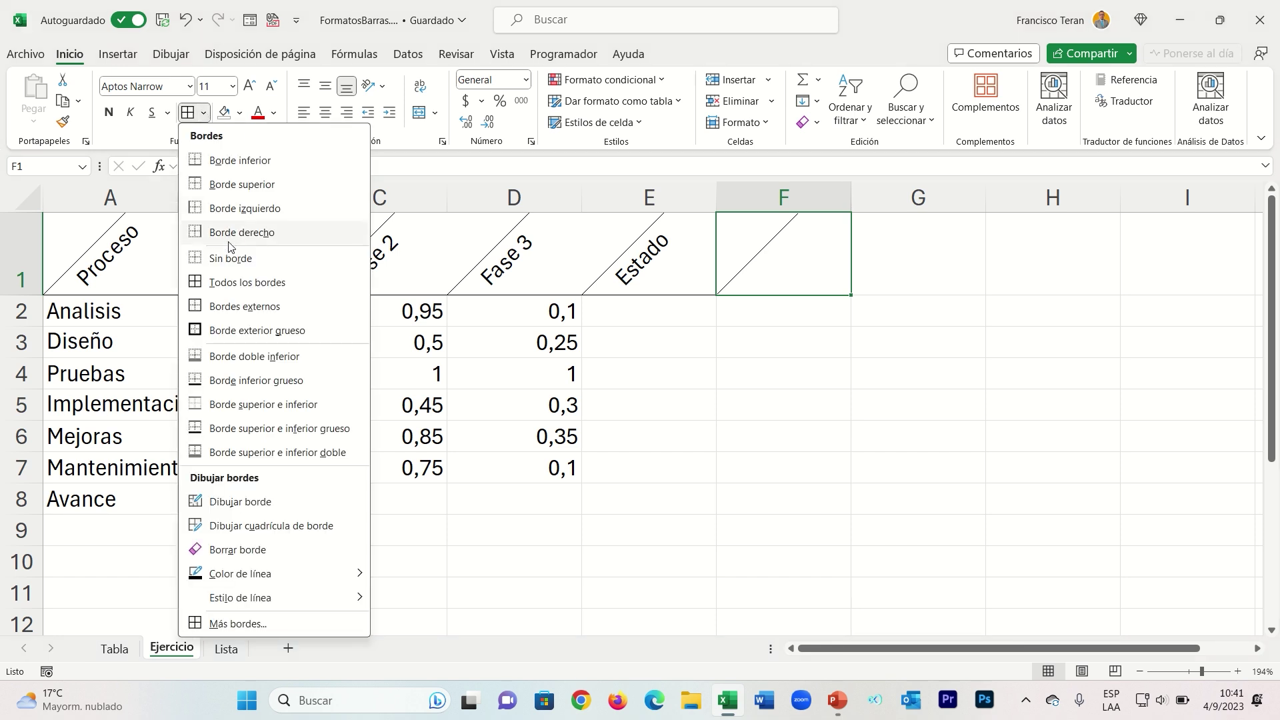
left_click(230, 254)
Step: Fill the Proceso header light blue and the Estado header light green
left_click(678, 265)
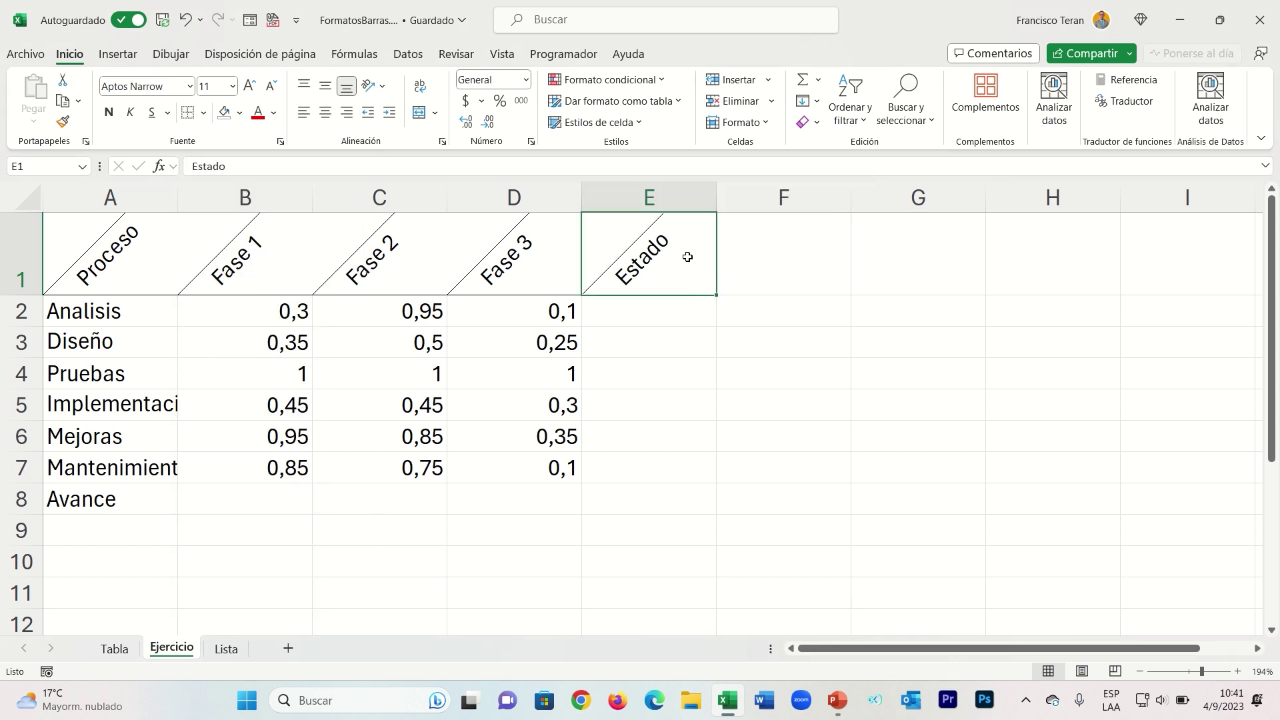
left_click(154, 243)
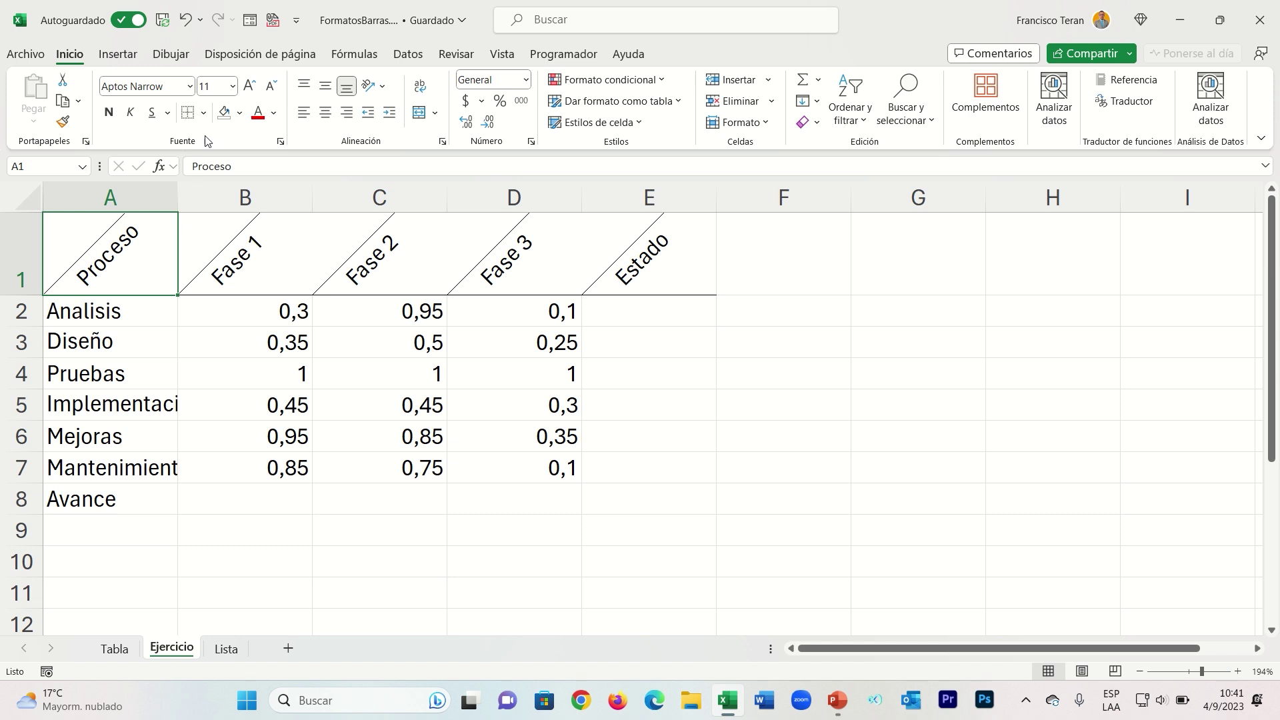
left_click(241, 112)
left_click(265, 179)
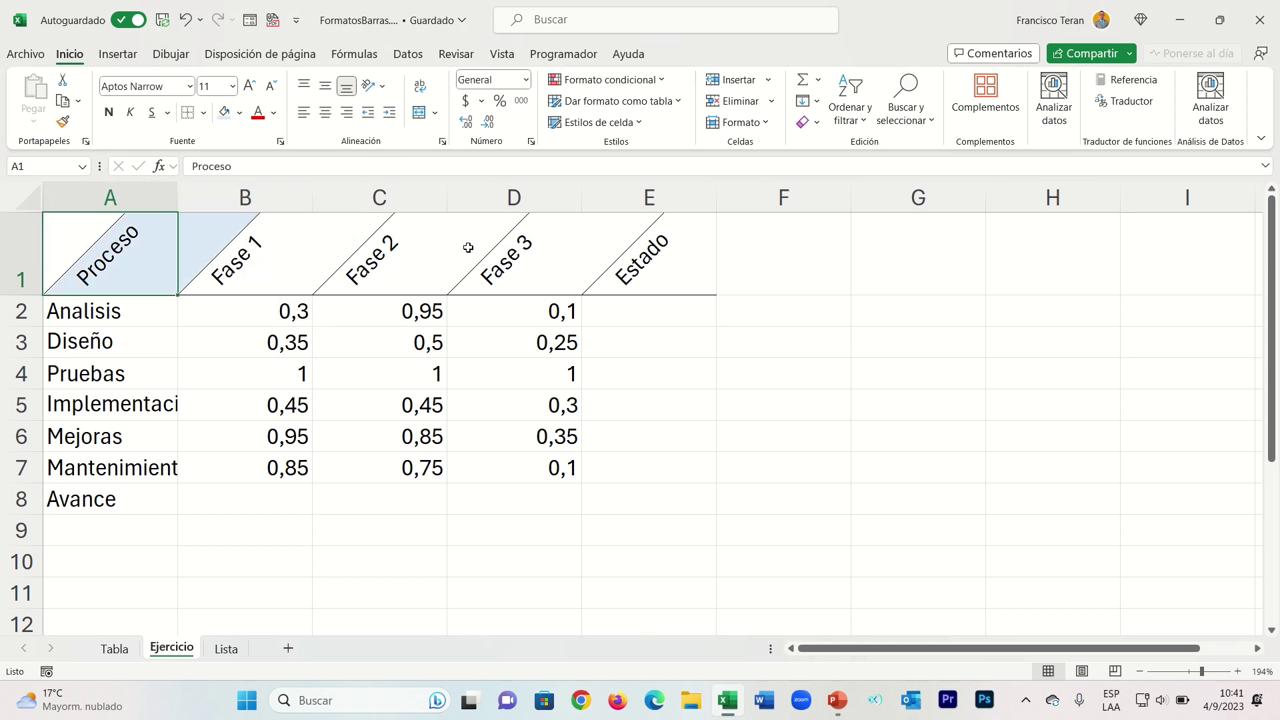
left_click(635, 264)
left_click(240, 113)
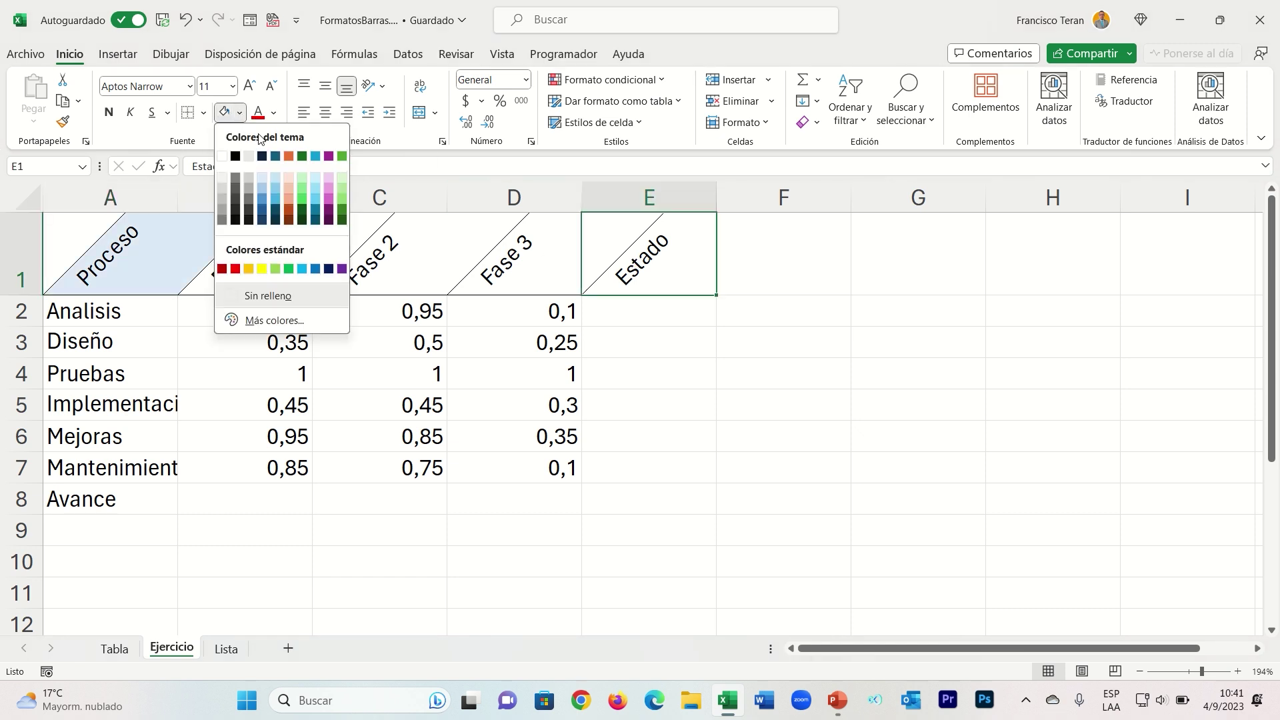
left_click(340, 170)
Step: Select the Fase 3 header, then the phase values B2:D7
left_click(486, 283)
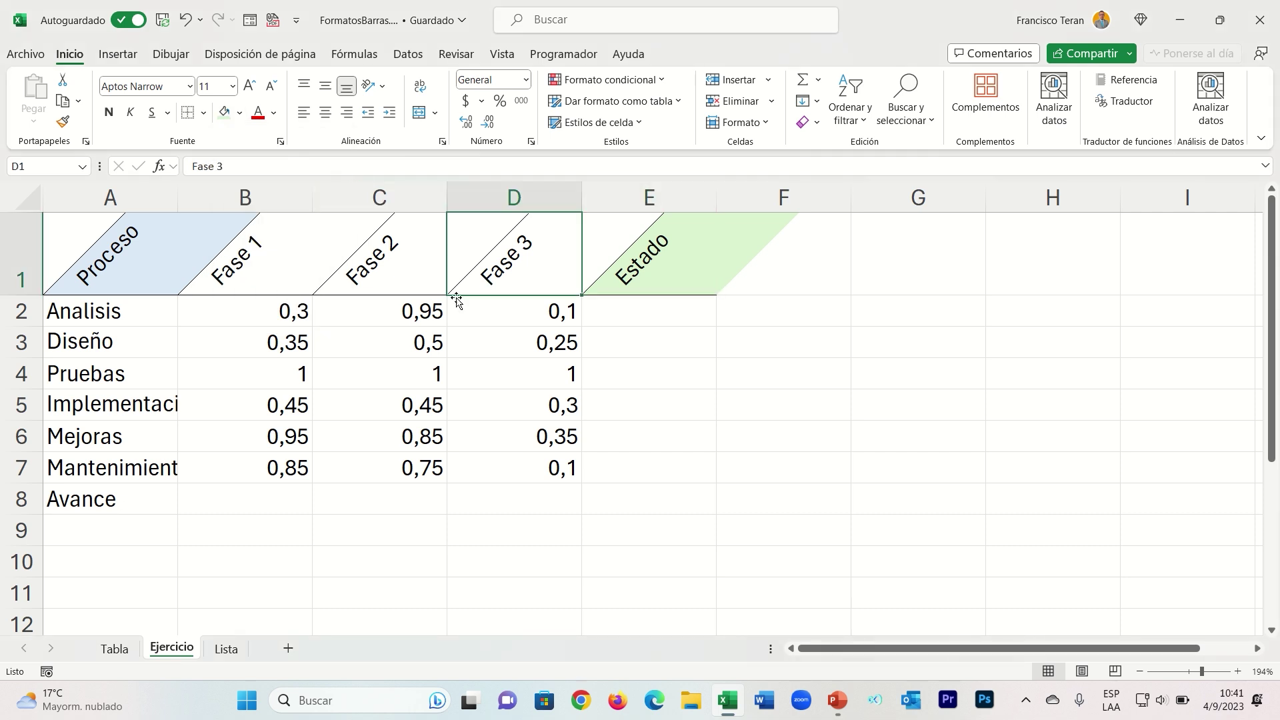
left_click(256, 308)
left_click(256, 276)
left_click(564, 280)
left_click_drag(278, 320, 492, 466)
left_click(381, 405)
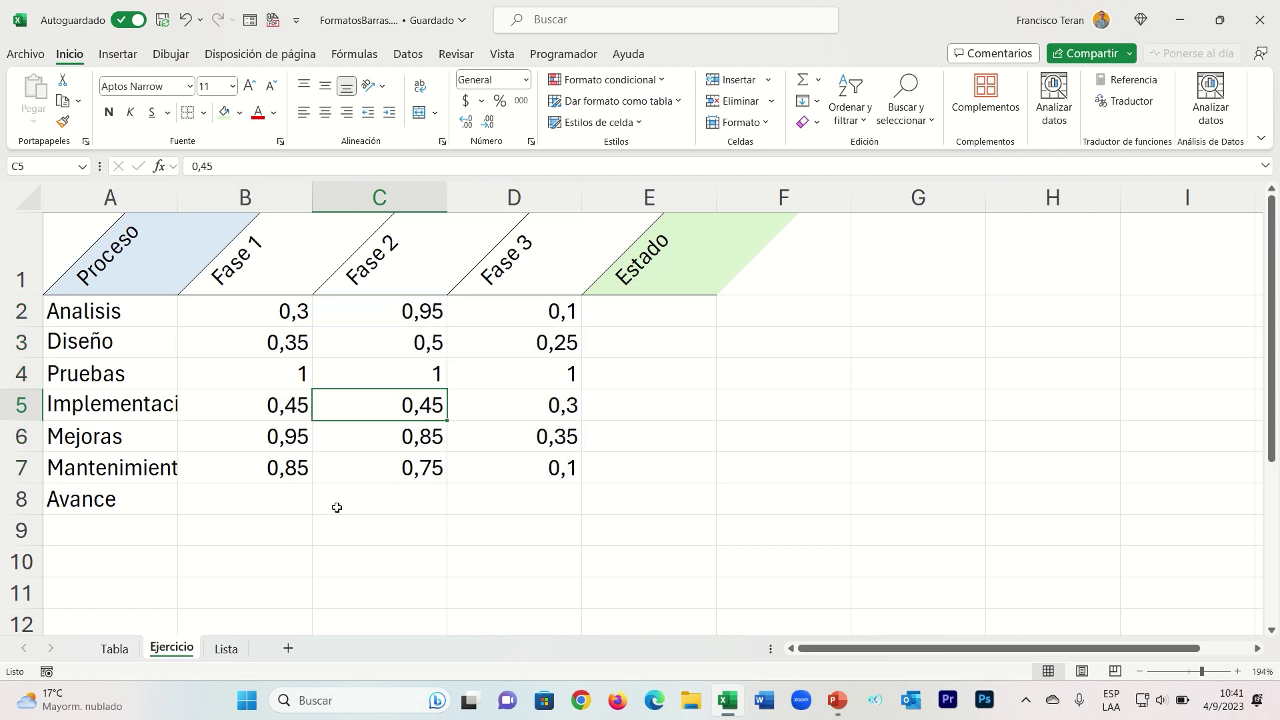
Step: On Lista, view A1:A20 as General, widen column A, and restore Percentage format
left_click(227, 649)
left_click(112, 287)
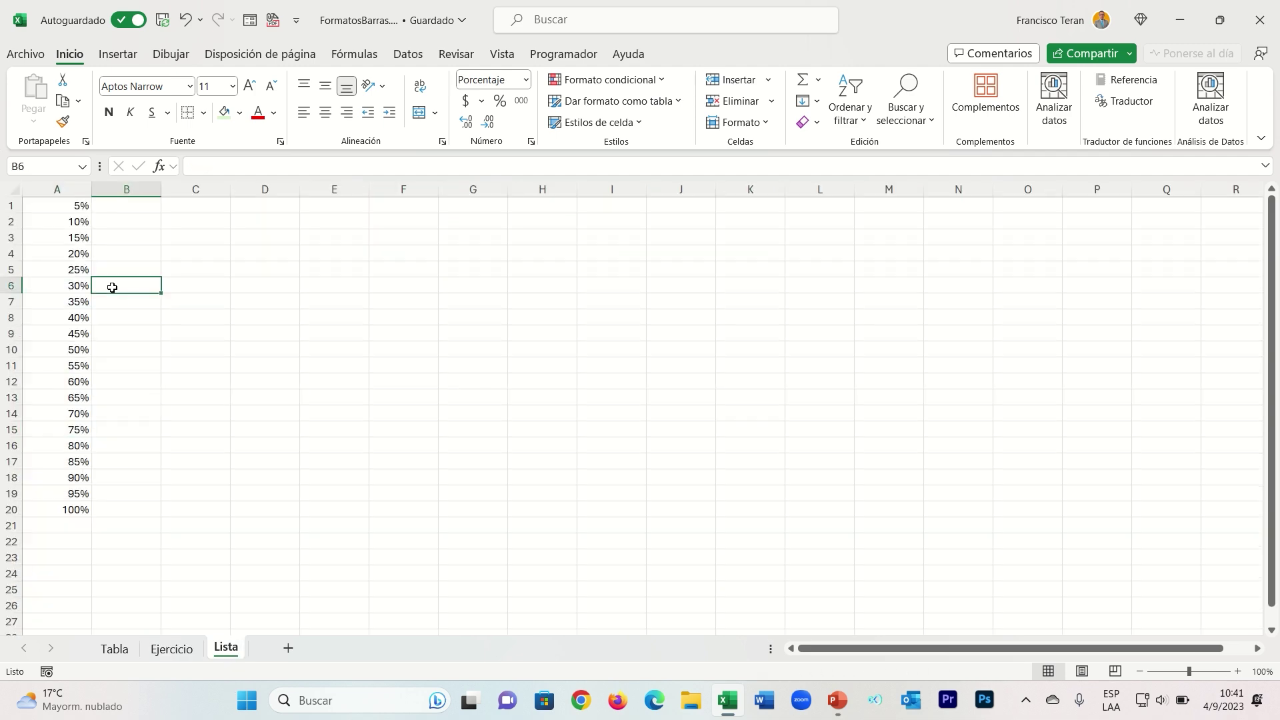
left_click_drag(76, 211, 74, 510)
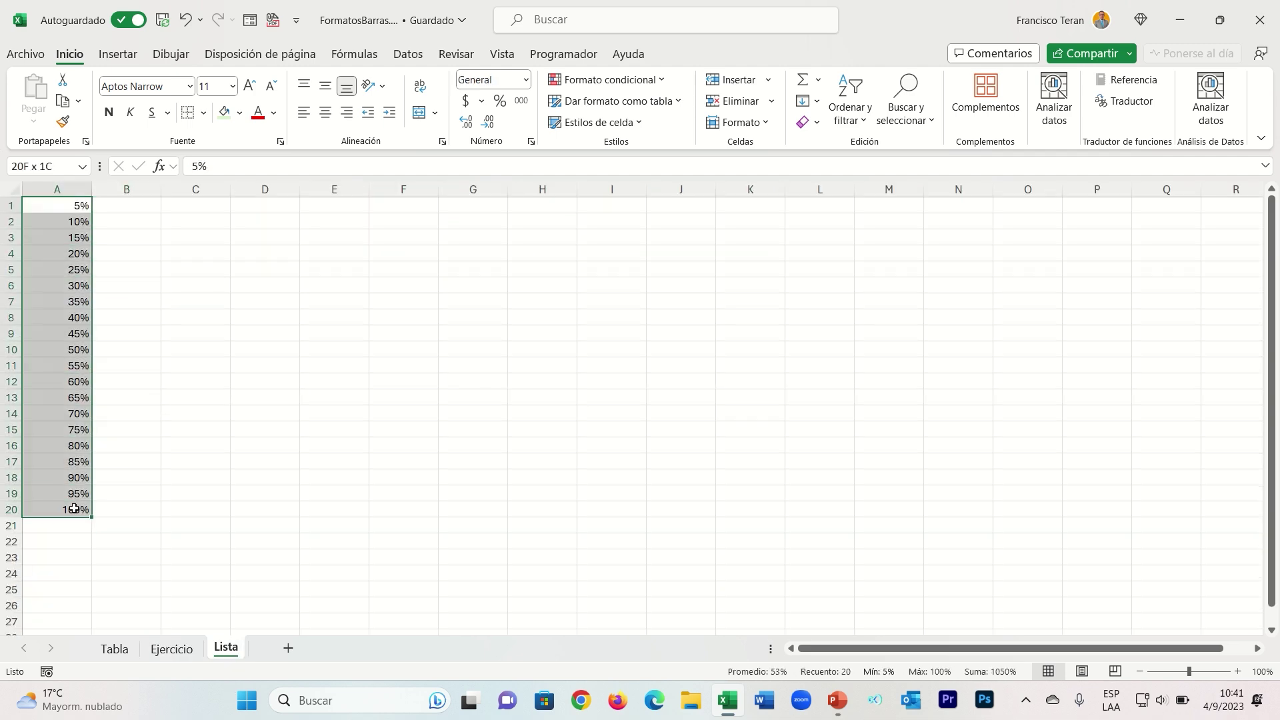
left_click(527, 80)
left_click(527, 110)
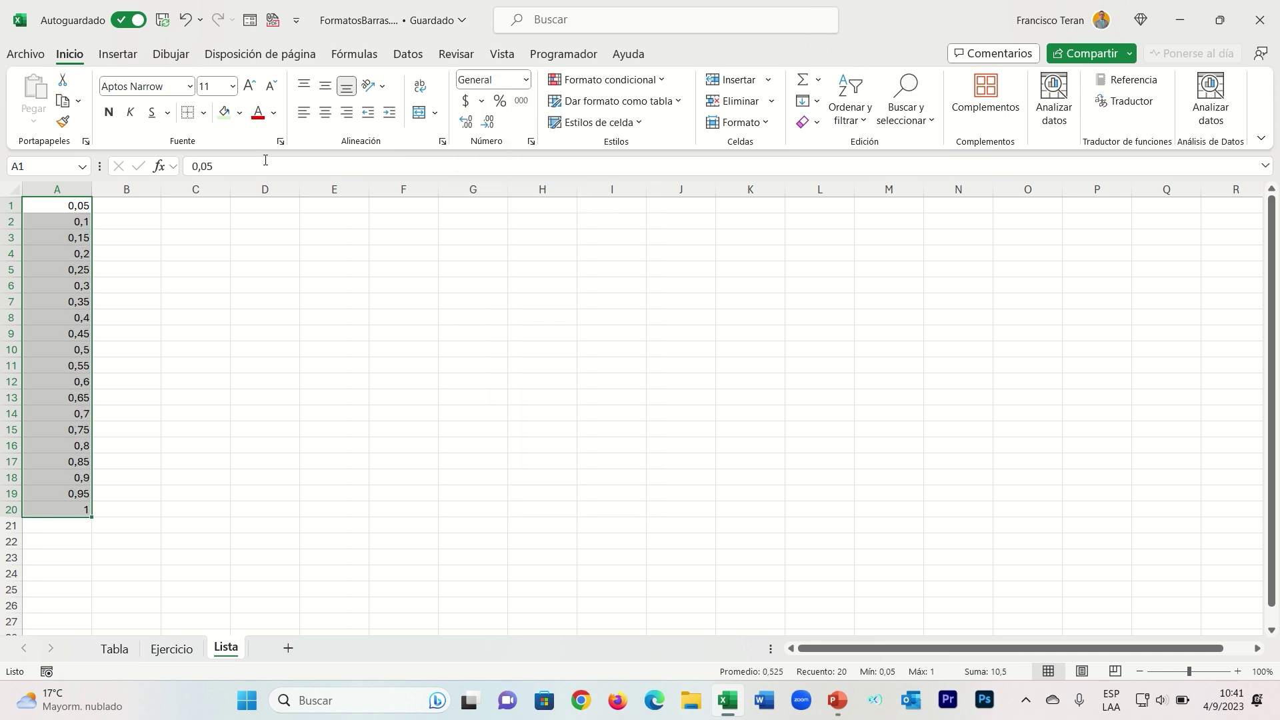
left_click_drag(93, 192, 109, 193)
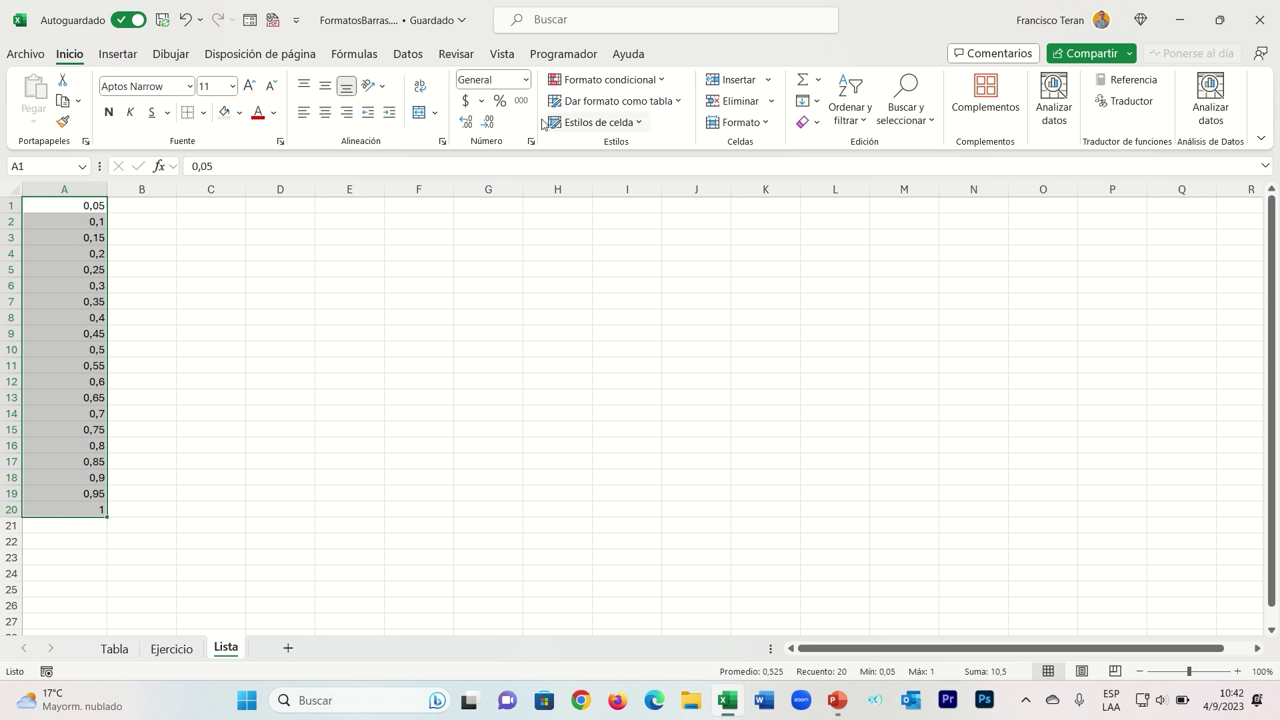
left_click(500, 101)
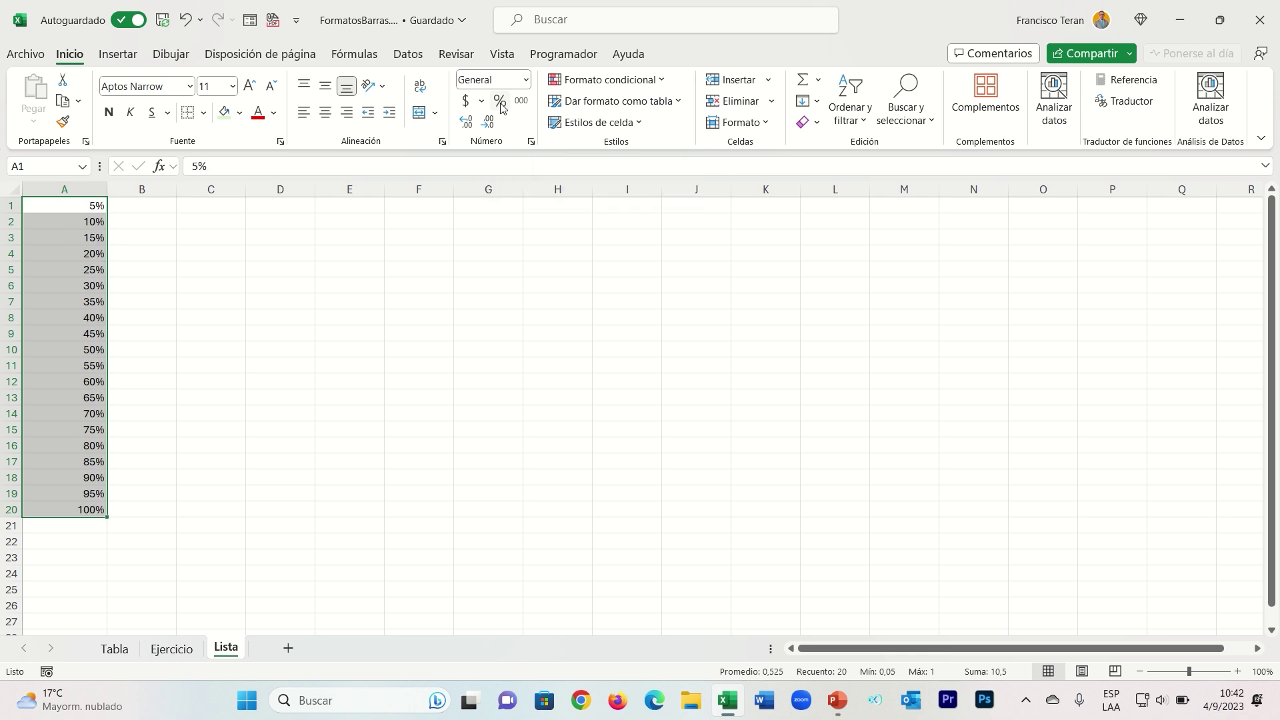
Step: Zoom in on Lista to review the 5%–100% values in A1:A20, then return to Ejercicio
left_click(90, 219)
mouse_move(91, 206)
left_mouse_down()
mouse_move(74, 458)
mouse_move(84, 509)
left_mouse_up()
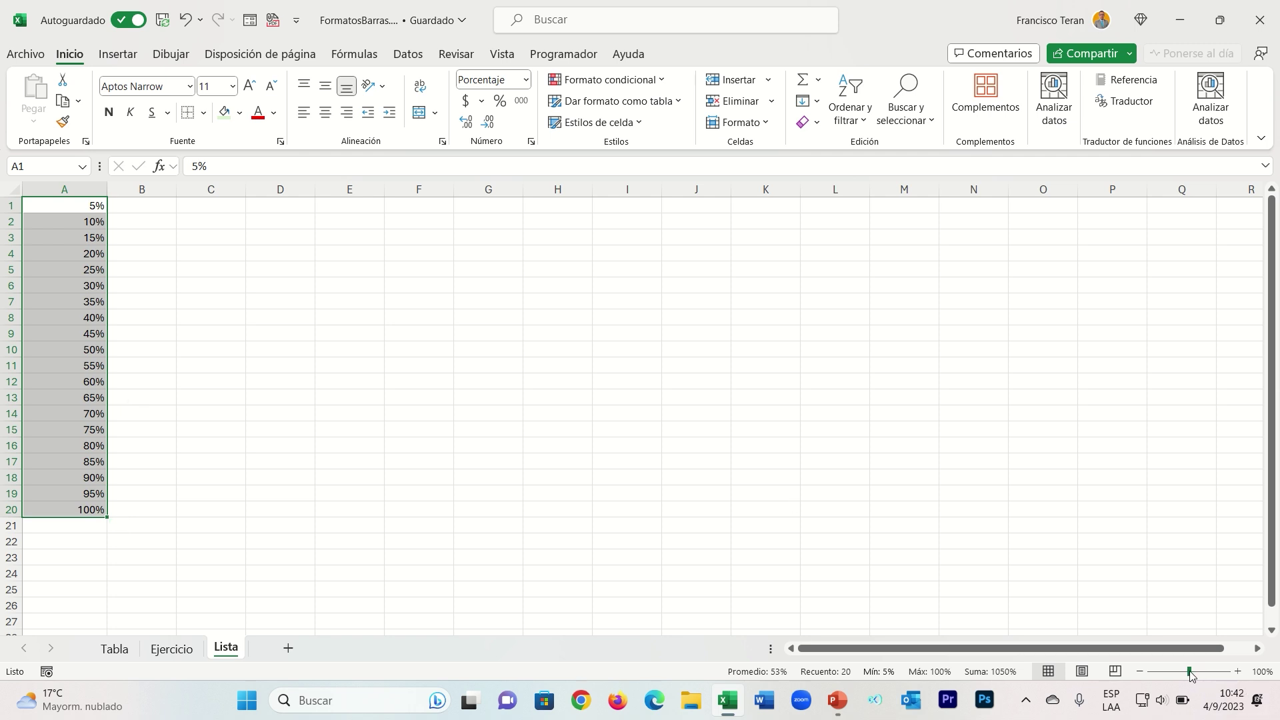
left_click_drag(1189, 672, 1193, 672)
left_click(188, 454)
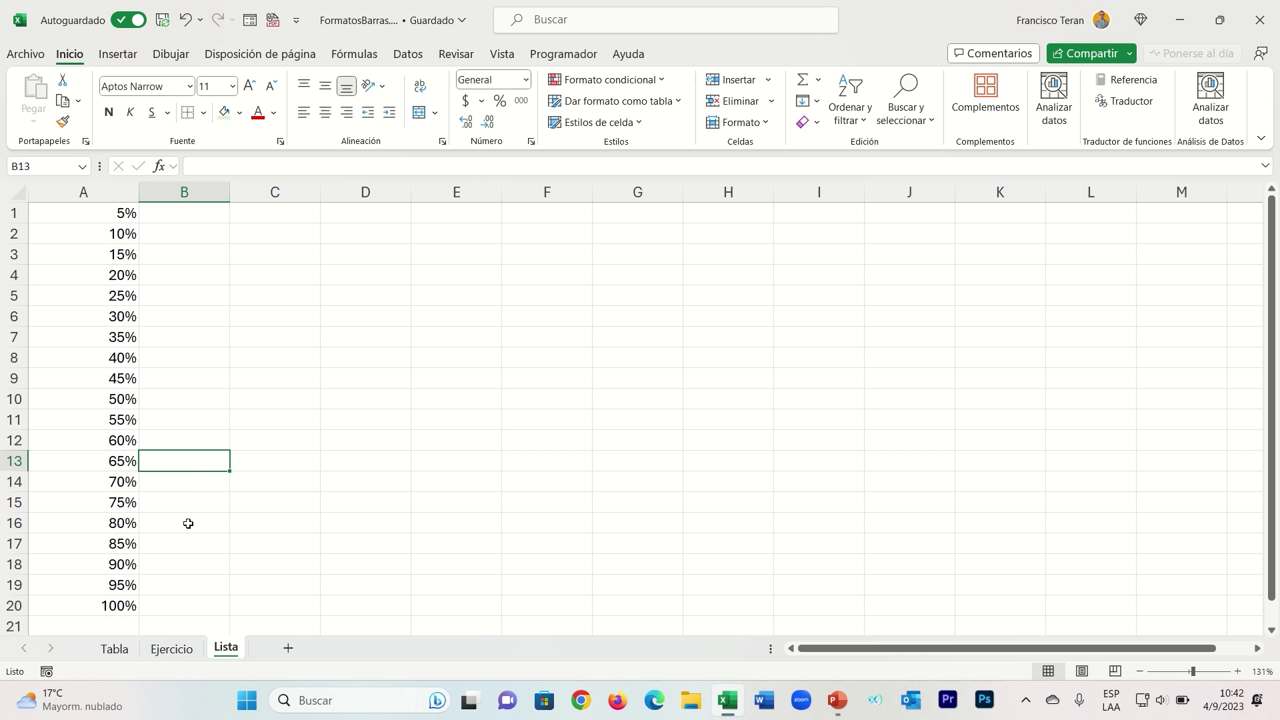
left_click_drag(121, 605, 130, 214)
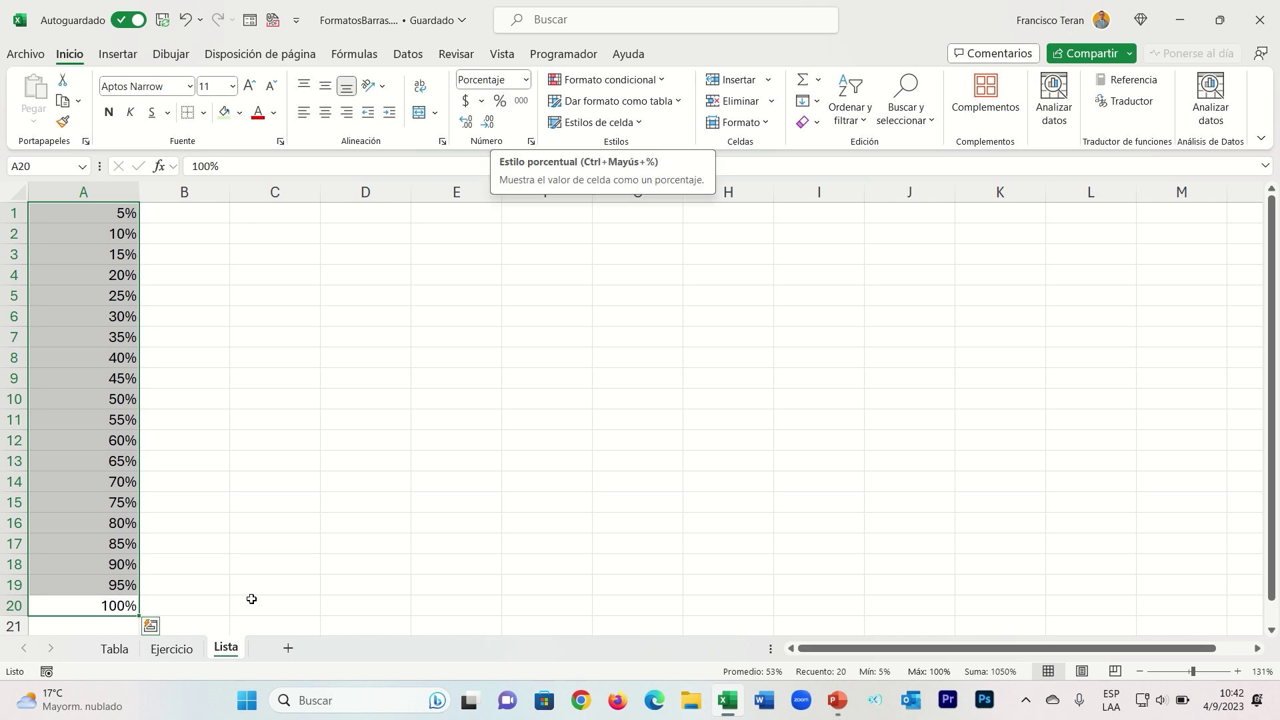
left_click(119, 239)
left_click(174, 649)
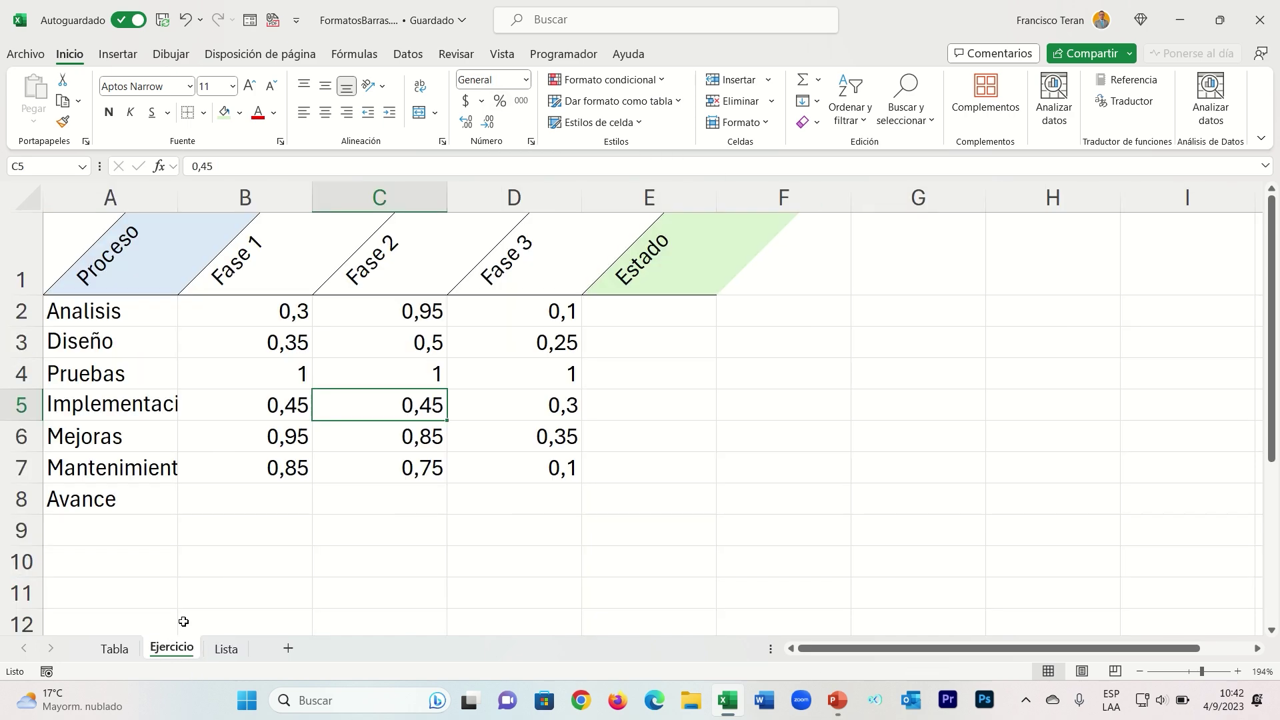
Step: Fit column A to 'Implementación' and select the phase values B2:D7
left_click(227, 649)
left_click(190, 648)
left_click_drag(266, 310, 560, 405)
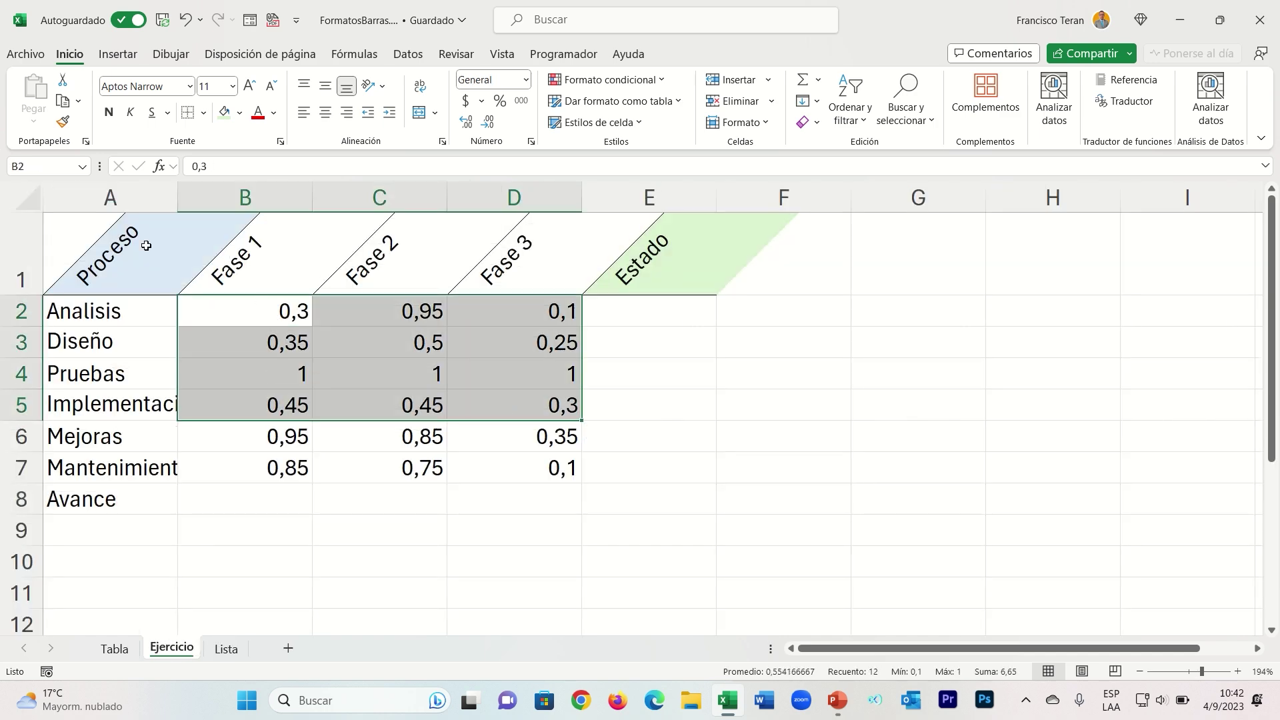
double_click(177, 200)
left_click_drag(309, 309, 548, 460)
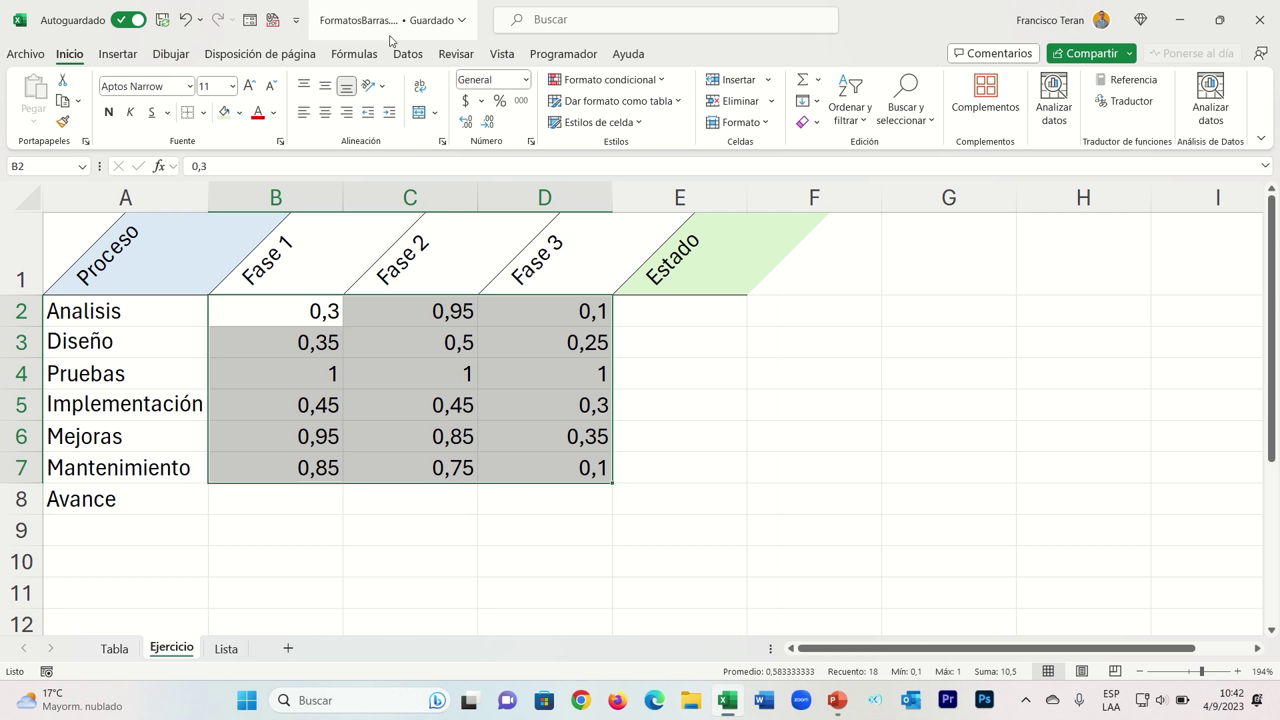
Step: Open Data Validation for B2:D7 and set Allow to List
left_click(416, 56)
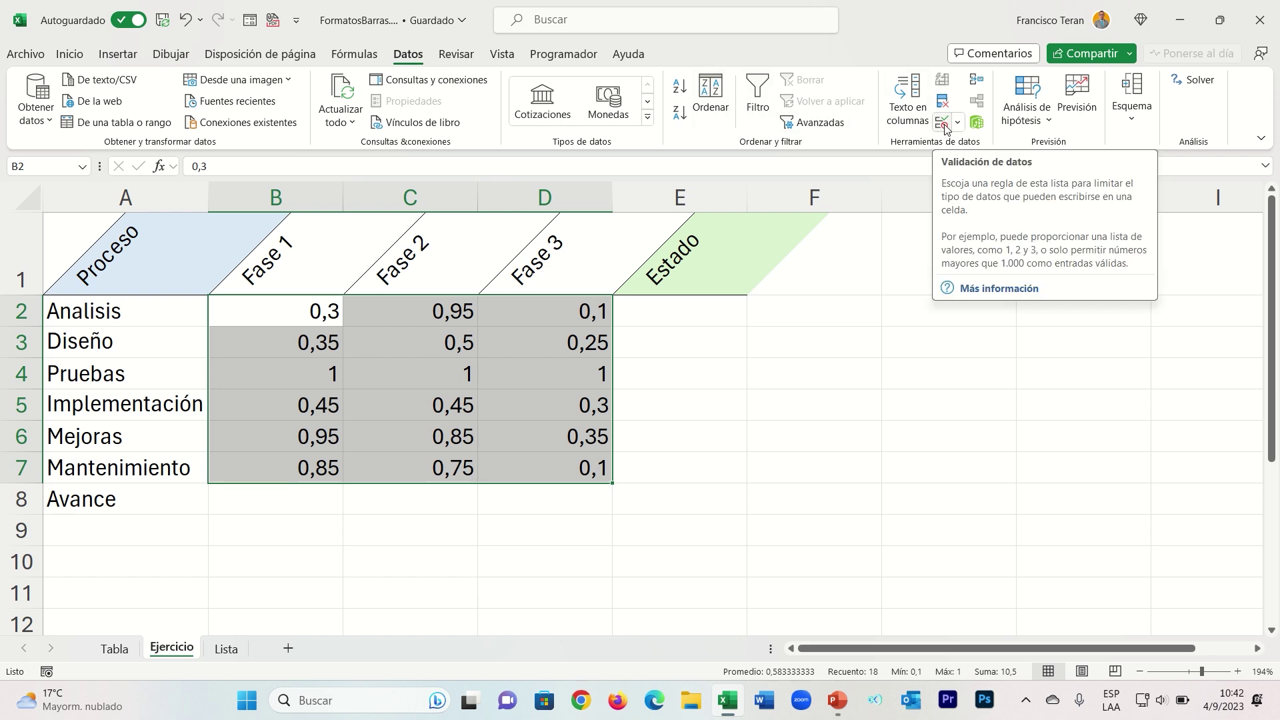
left_click(941, 125)
left_click_drag(618, 275, 644, 220)
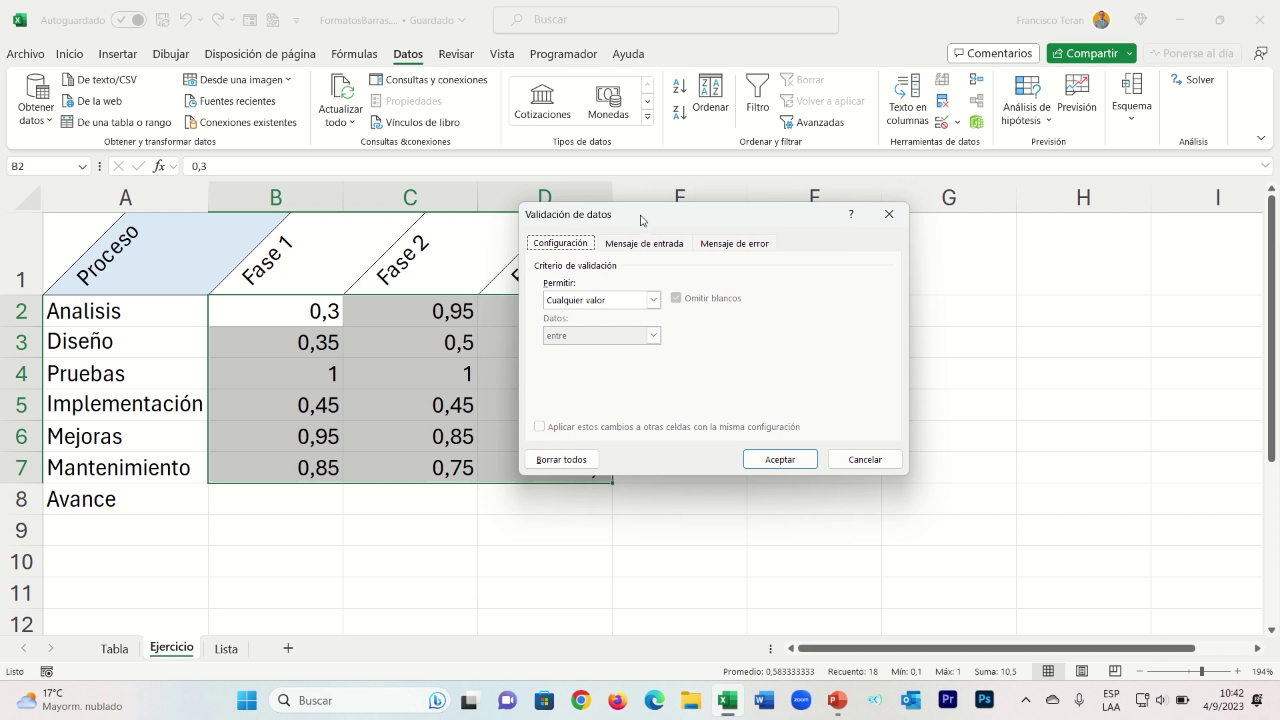
left_click(614, 302)
left_click(565, 358)
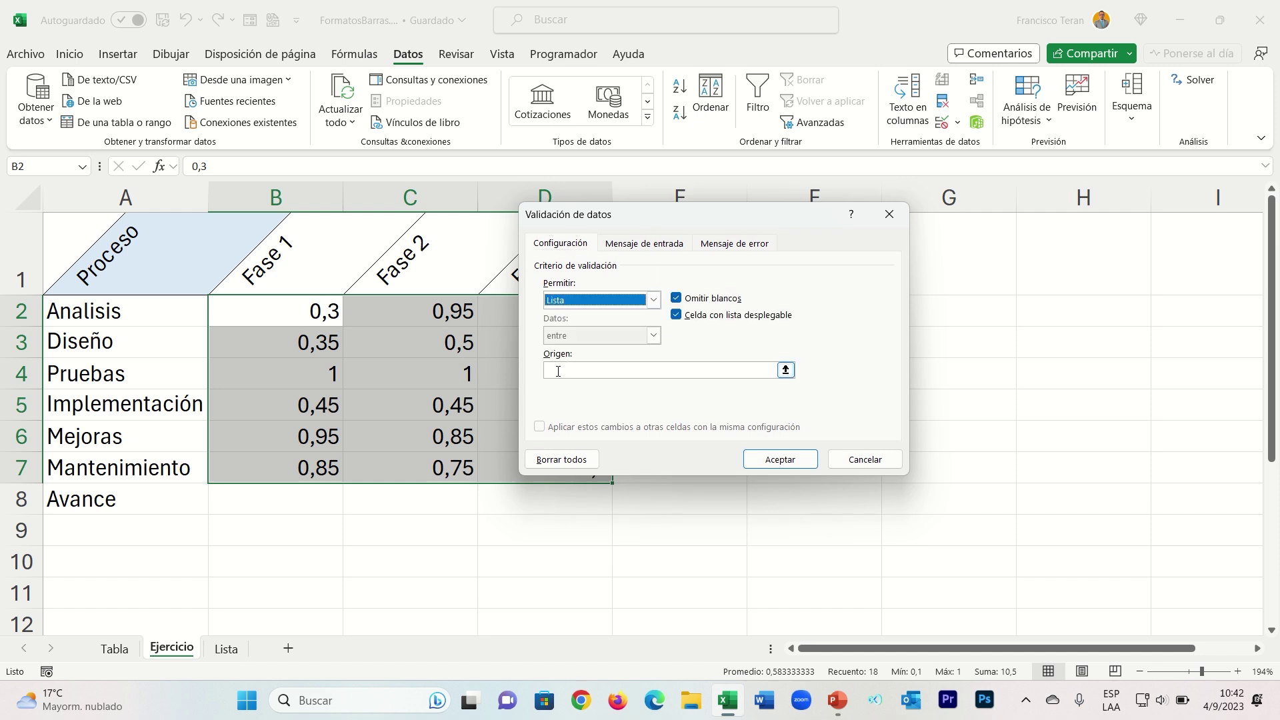
left_click(563, 365)
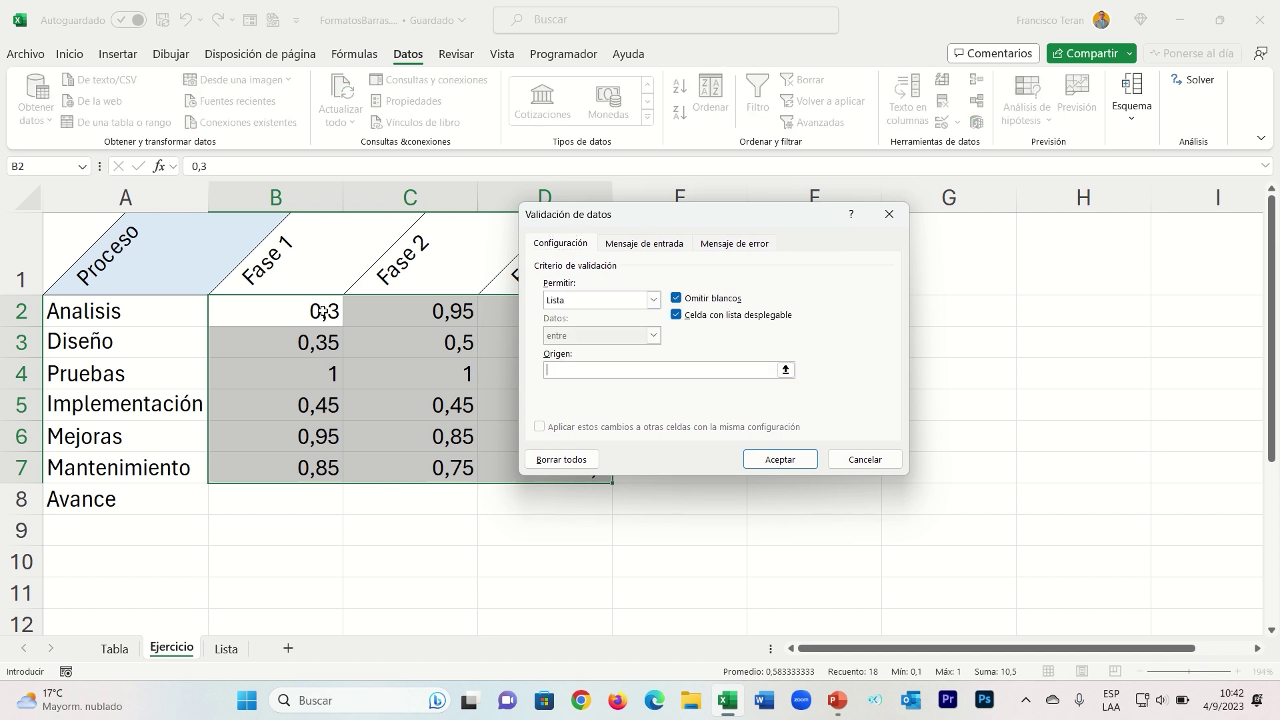
Step: Set the list source to Lista!$A$1:$A$20 and confirm the validation
left_click_drag(602, 220, 818, 228)
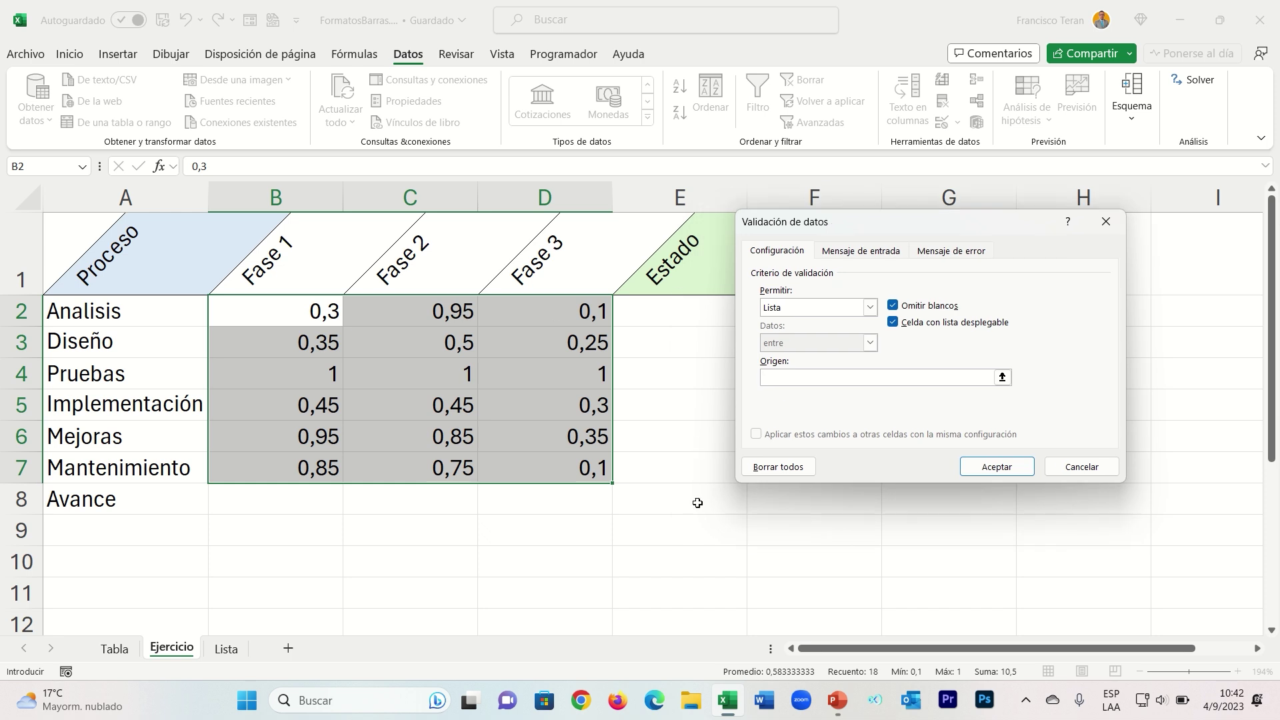
left_click_drag(808, 229, 788, 227)
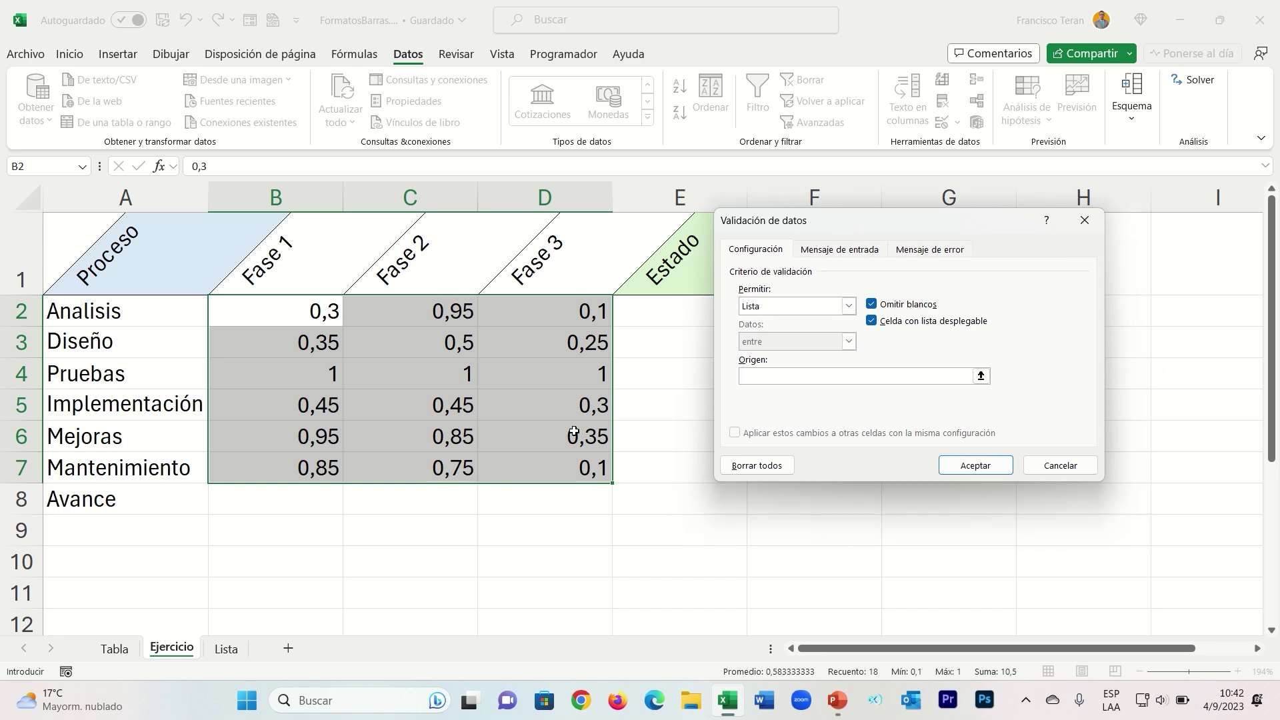
left_click(226, 649)
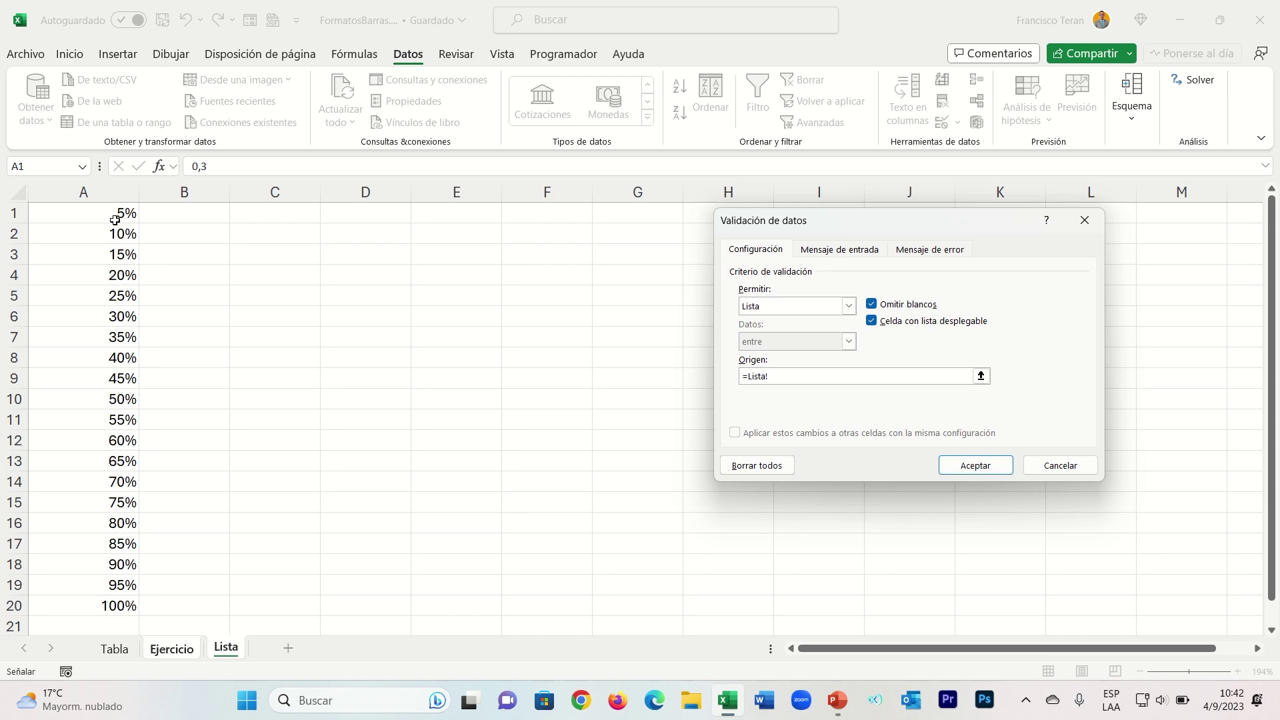
left_click_drag(115, 223, 122, 605)
left_click(978, 466)
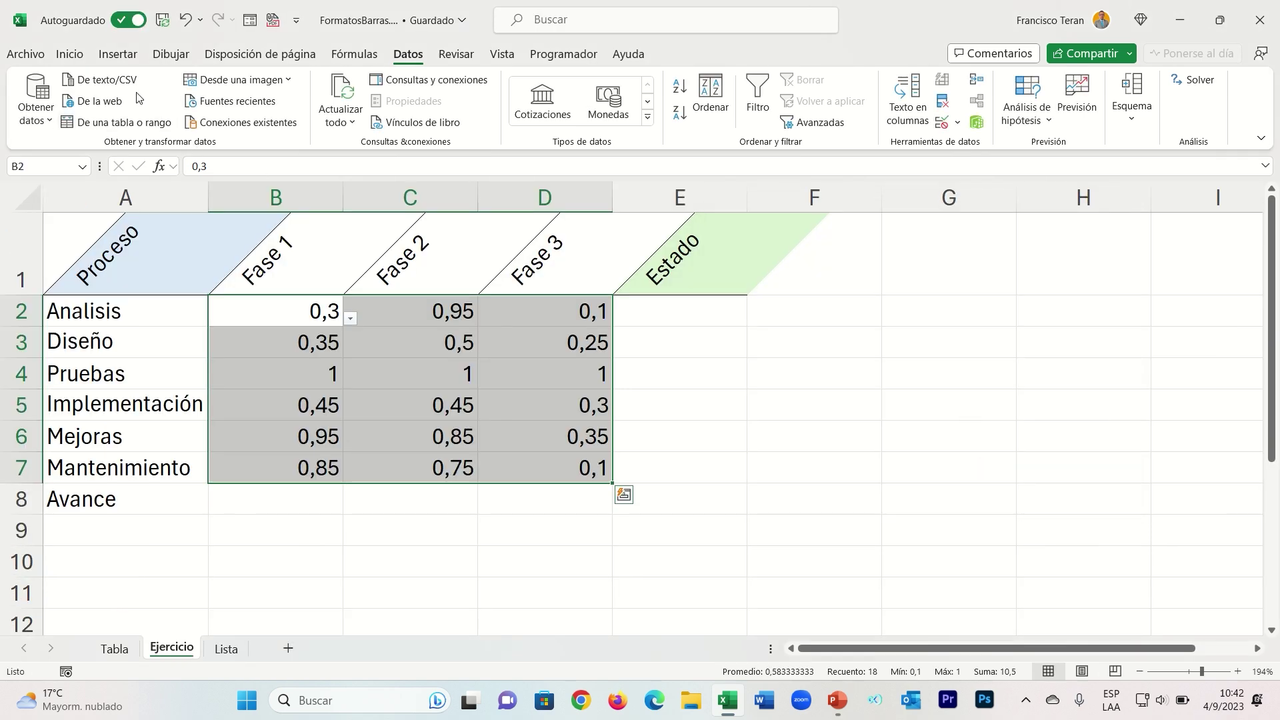
left_click(69, 54)
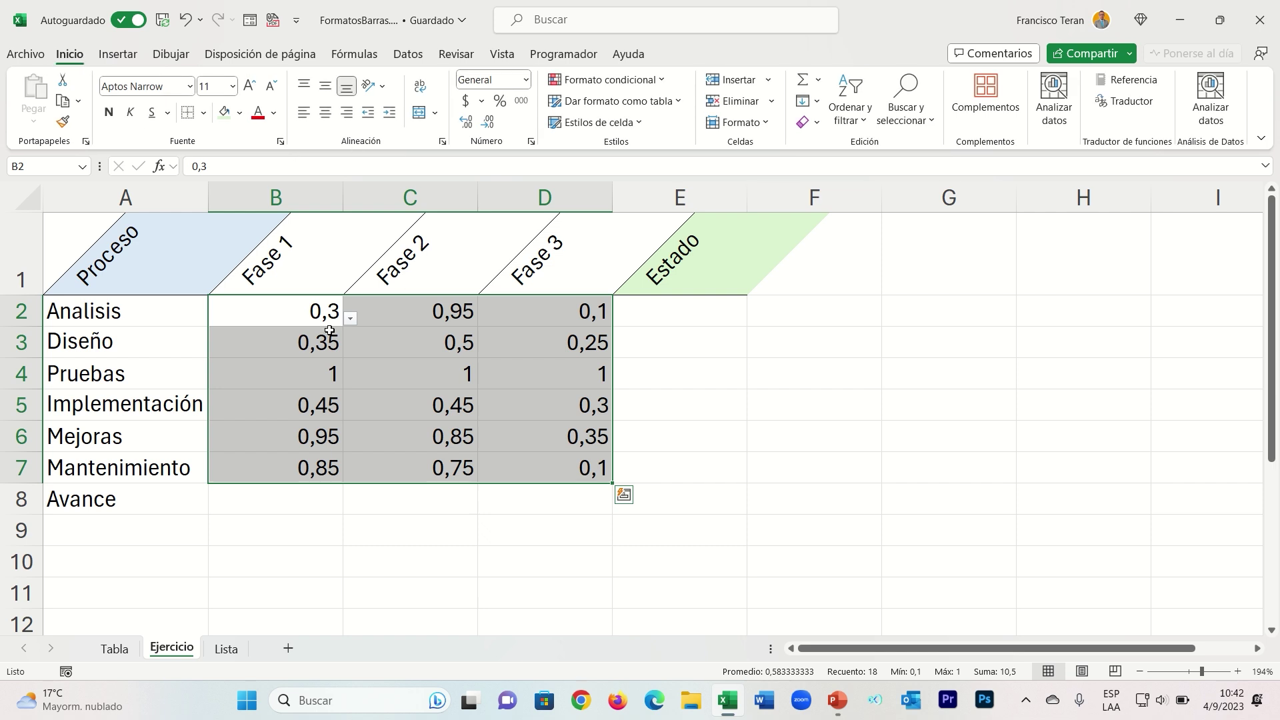
Step: Format phase values as percentages and set Analisis' C2 to 80% and D2 to 20%
left_click(500, 101)
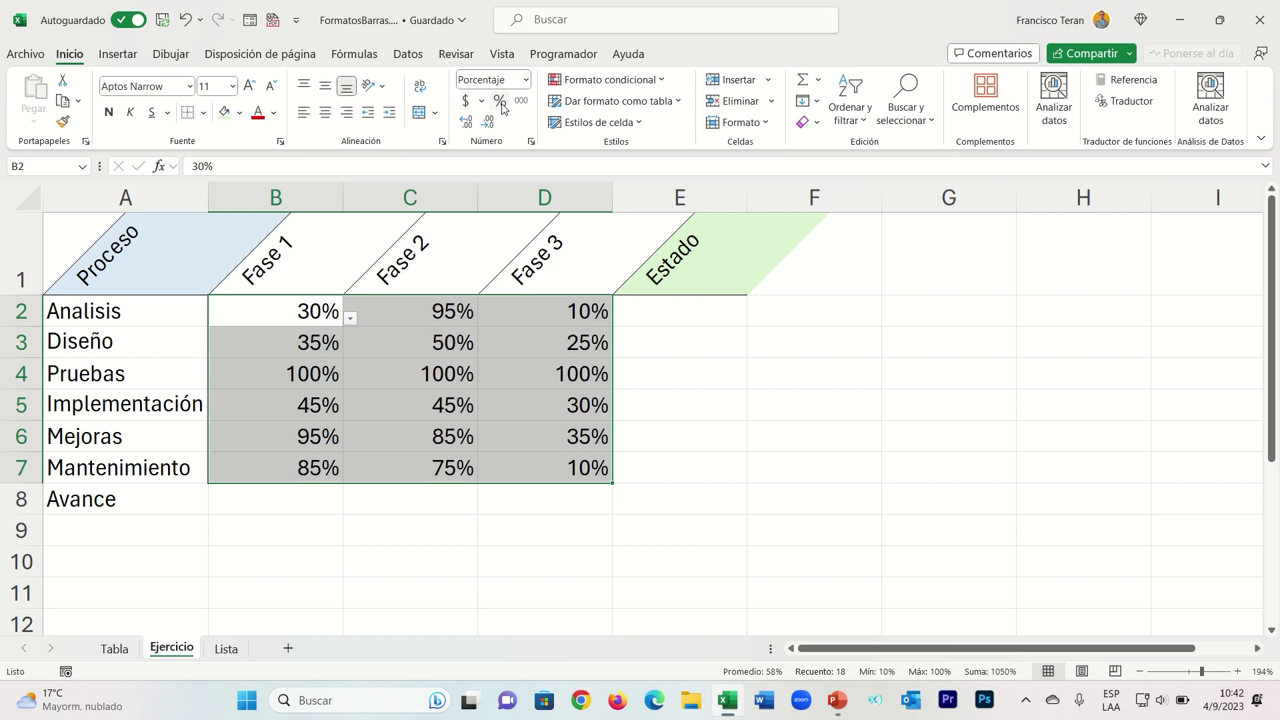
left_click(492, 365)
left_click(460, 318)
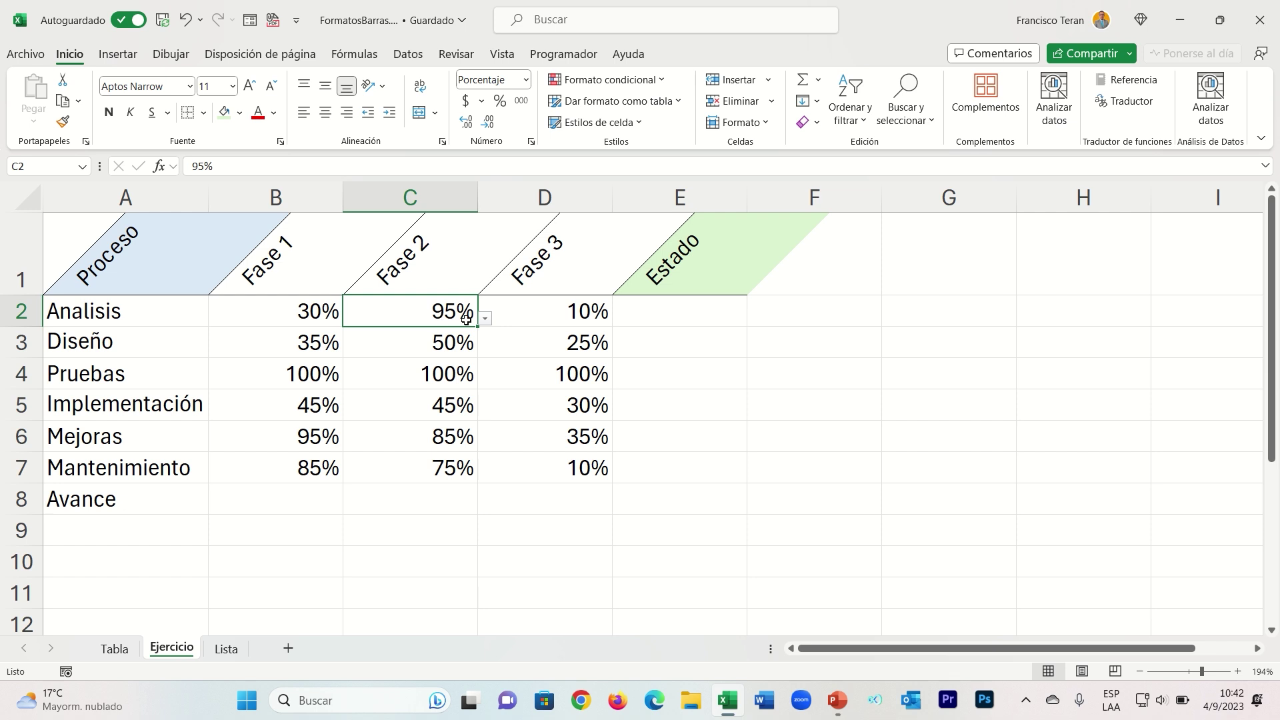
left_click(485, 320)
left_click(463, 446)
left_click(568, 312)
left_click(620, 319)
left_click(587, 379)
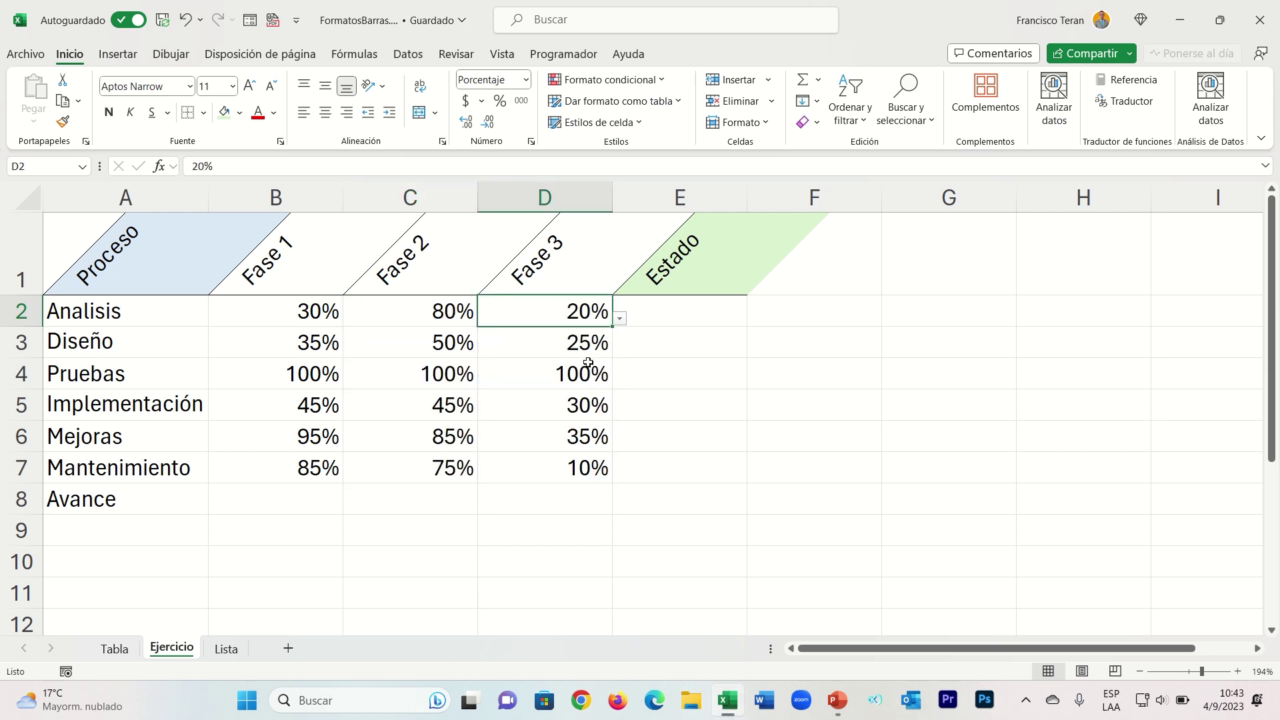
Step: Bold the Avance label A8, Estado header E1, Estado cells E2:E8 and Avance values B8:D8
left_click(310, 516)
left_click(165, 517)
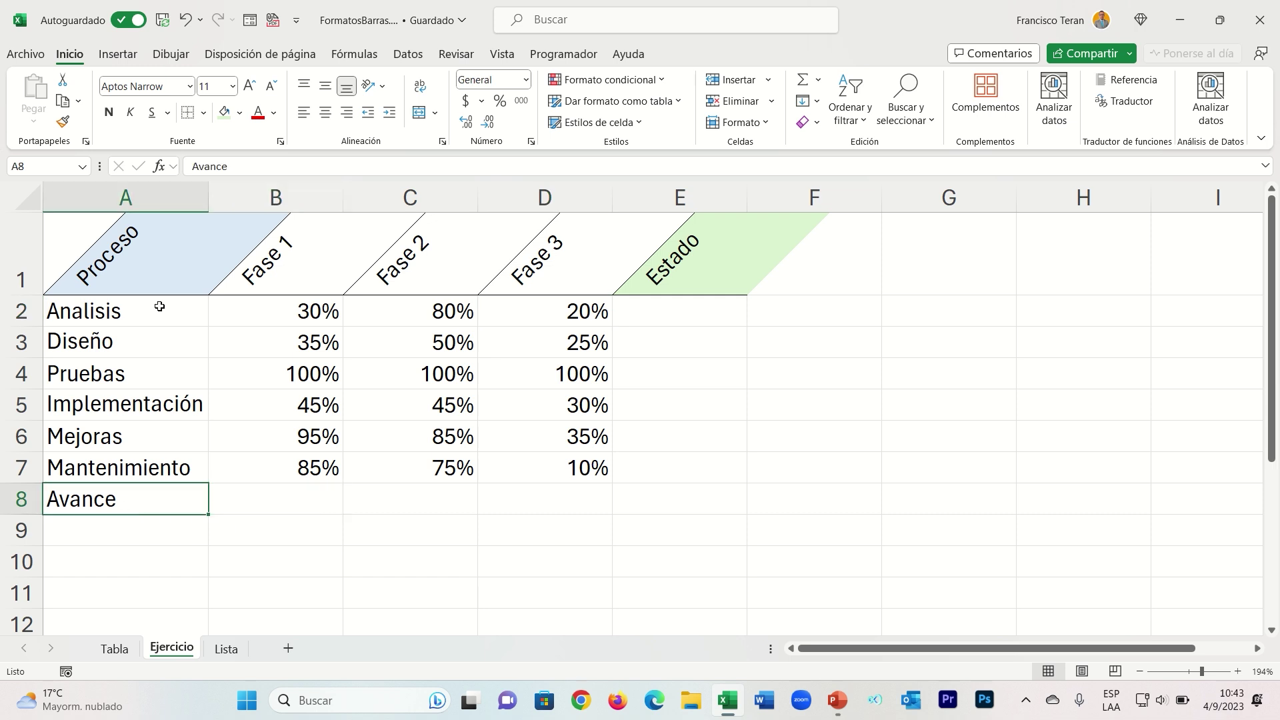
left_click(108, 112)
left_click(740, 281)
left_click(101, 115)
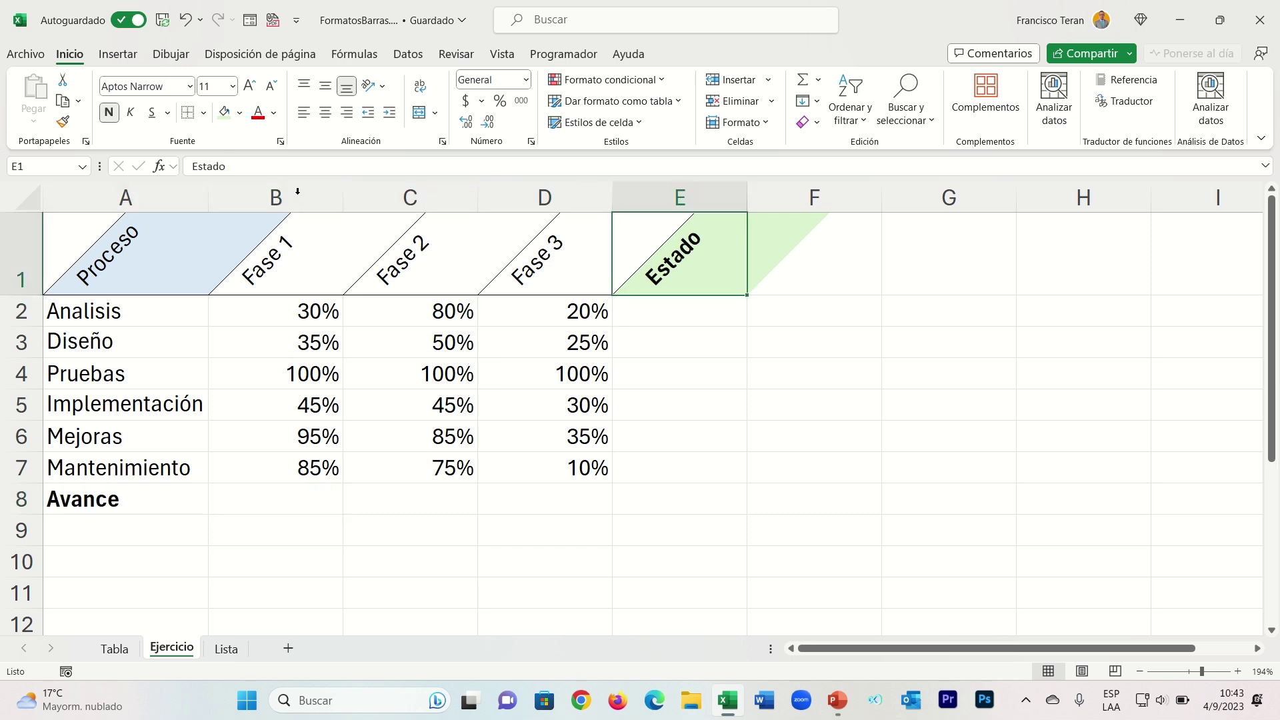
left_click_drag(674, 315, 680, 501)
left_click(108, 112)
left_click_drag(246, 497, 586, 497)
left_click(108, 114)
Step: Enter =PROMEDIO(B2:B7) in B8 and fill it right to E8
left_click(303, 497)
type("=prome")
key("Tab")
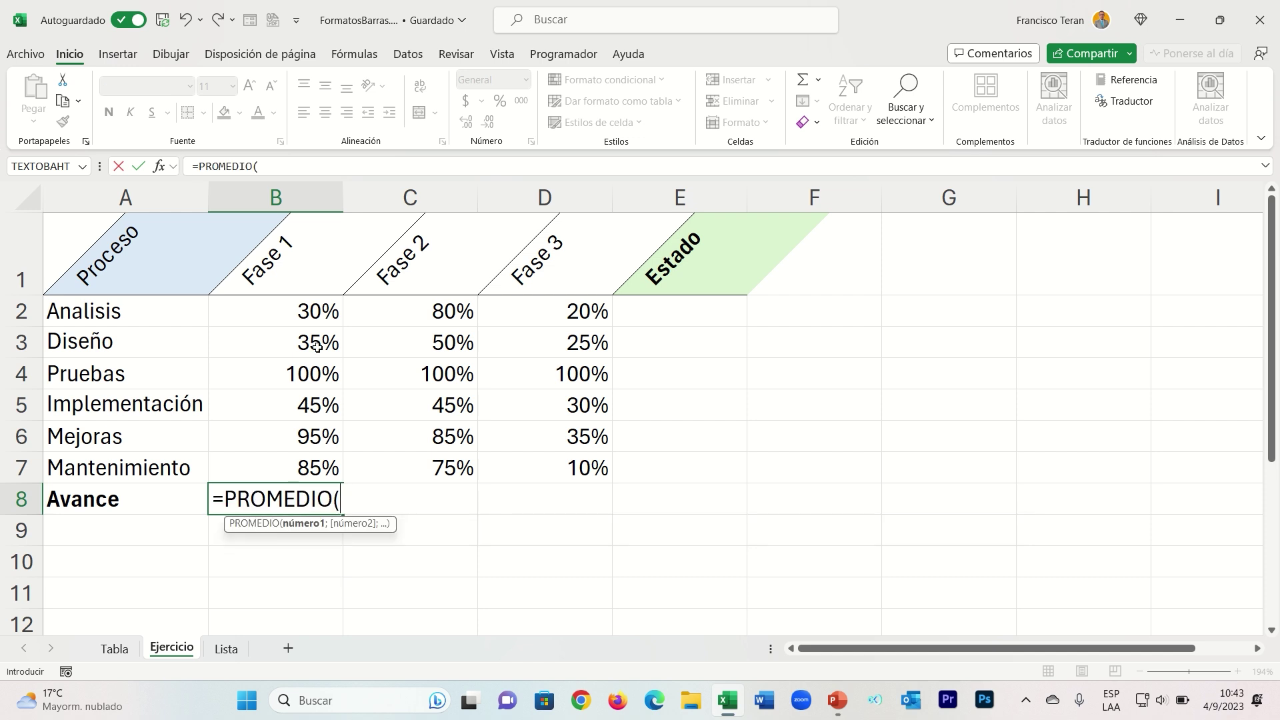
left_click_drag(312, 302, 313, 468)
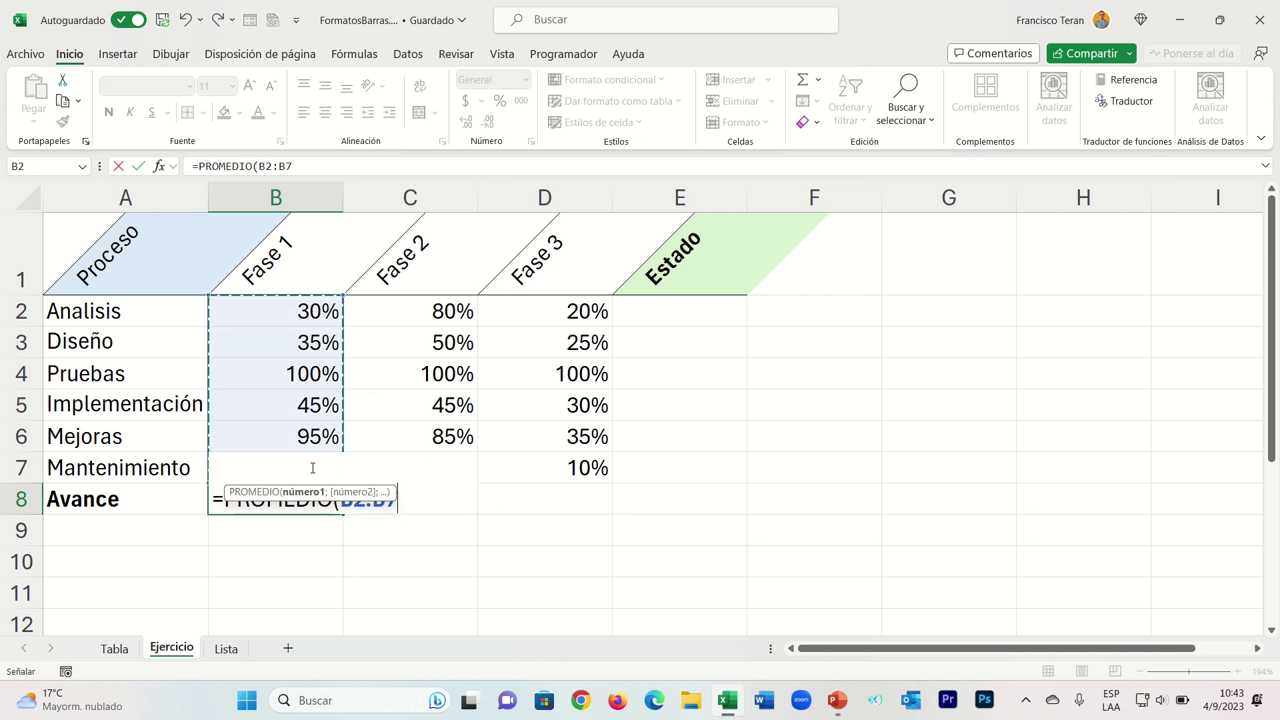
key("Return")
left_click(320, 507)
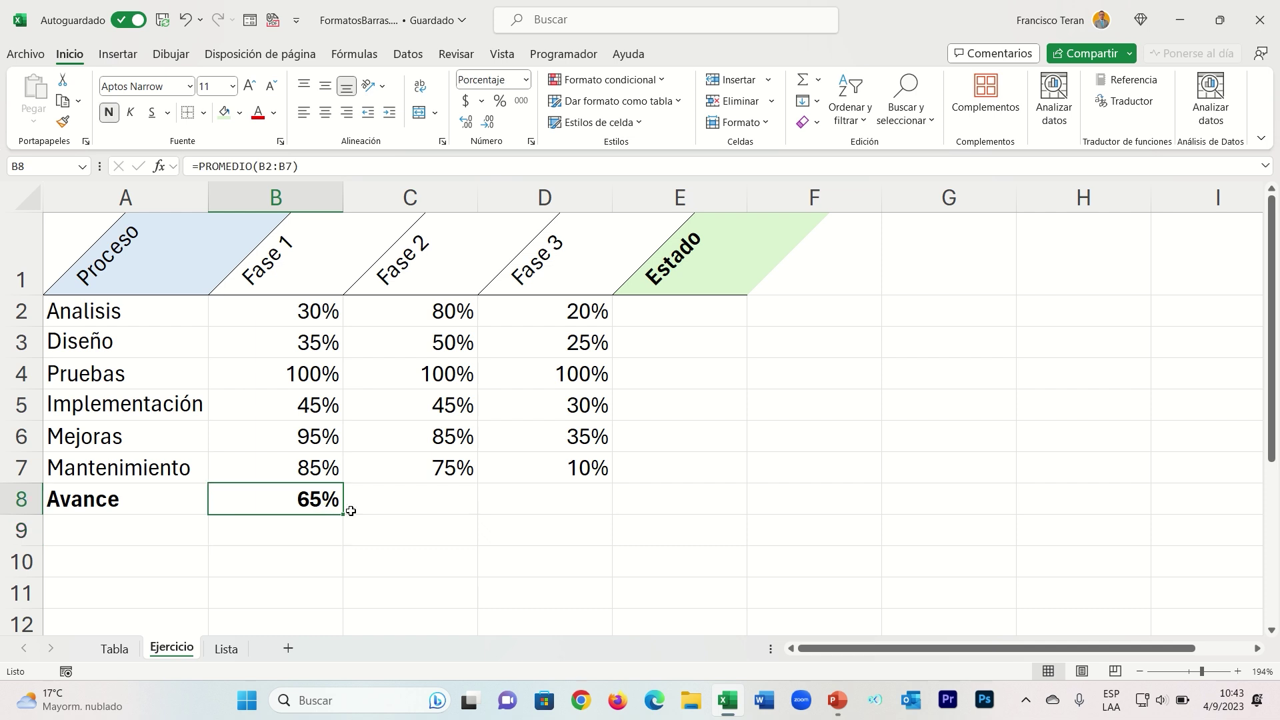
left_click_drag(345, 516, 701, 520)
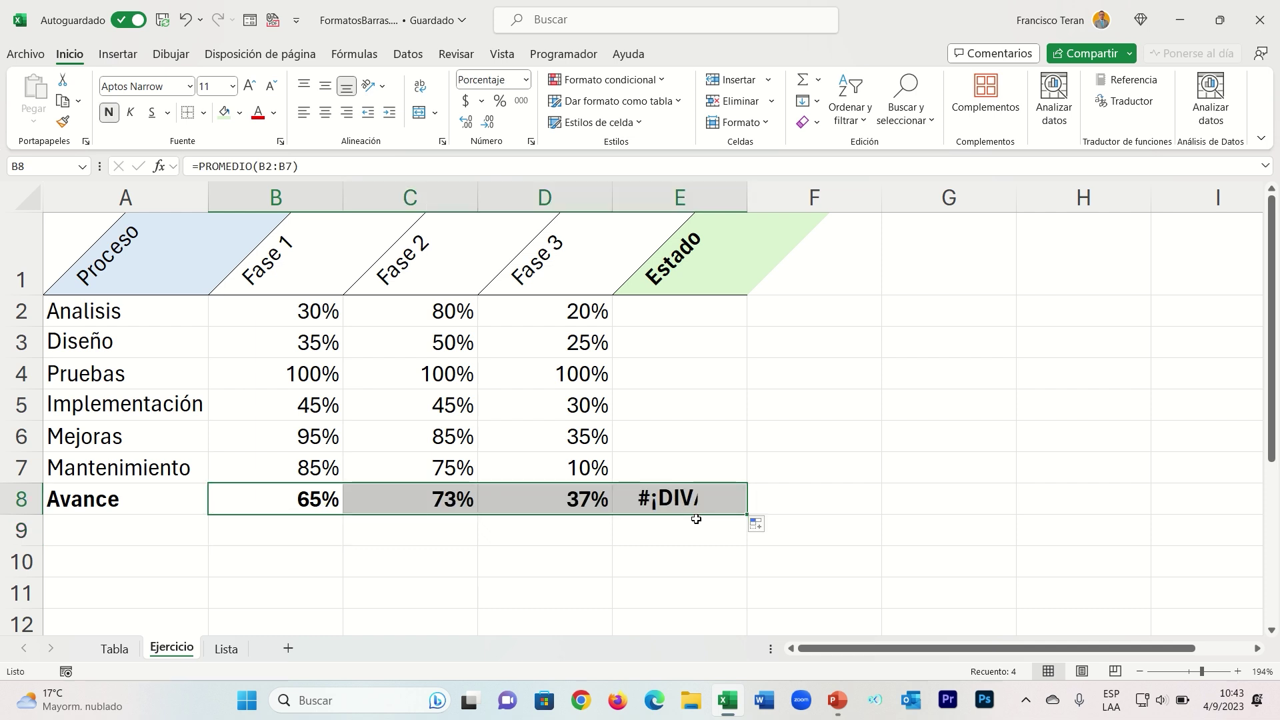
Step: Enter =PROMEDIO(B2:D2) in E2 to average the Analisis phases
left_click(690, 515)
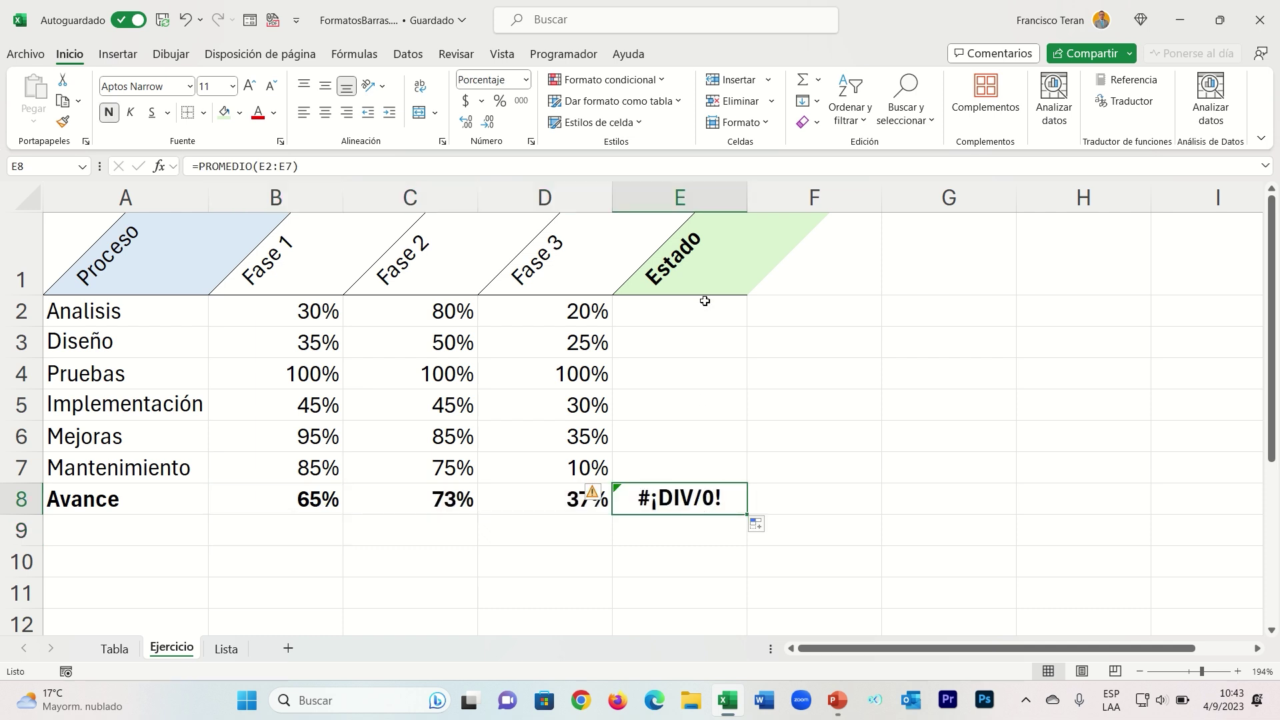
left_click(671, 312)
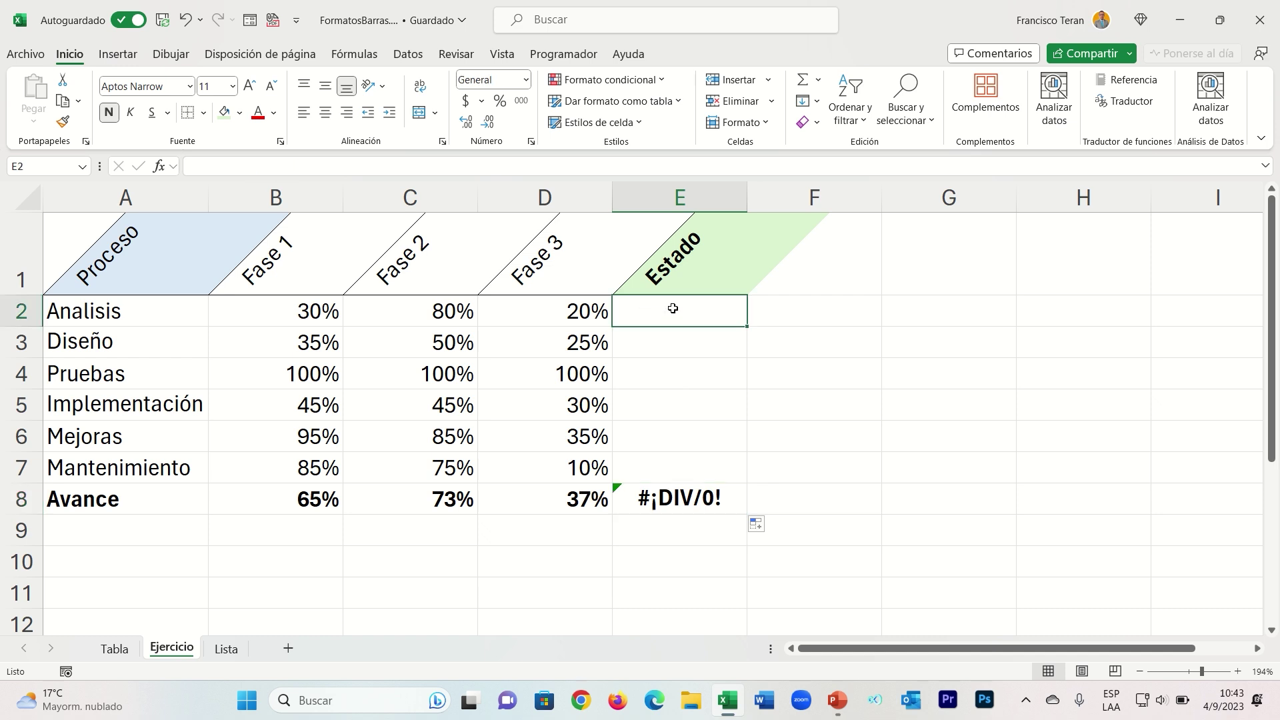
left_click(257, 316)
left_click_drag(260, 312, 286, 497)
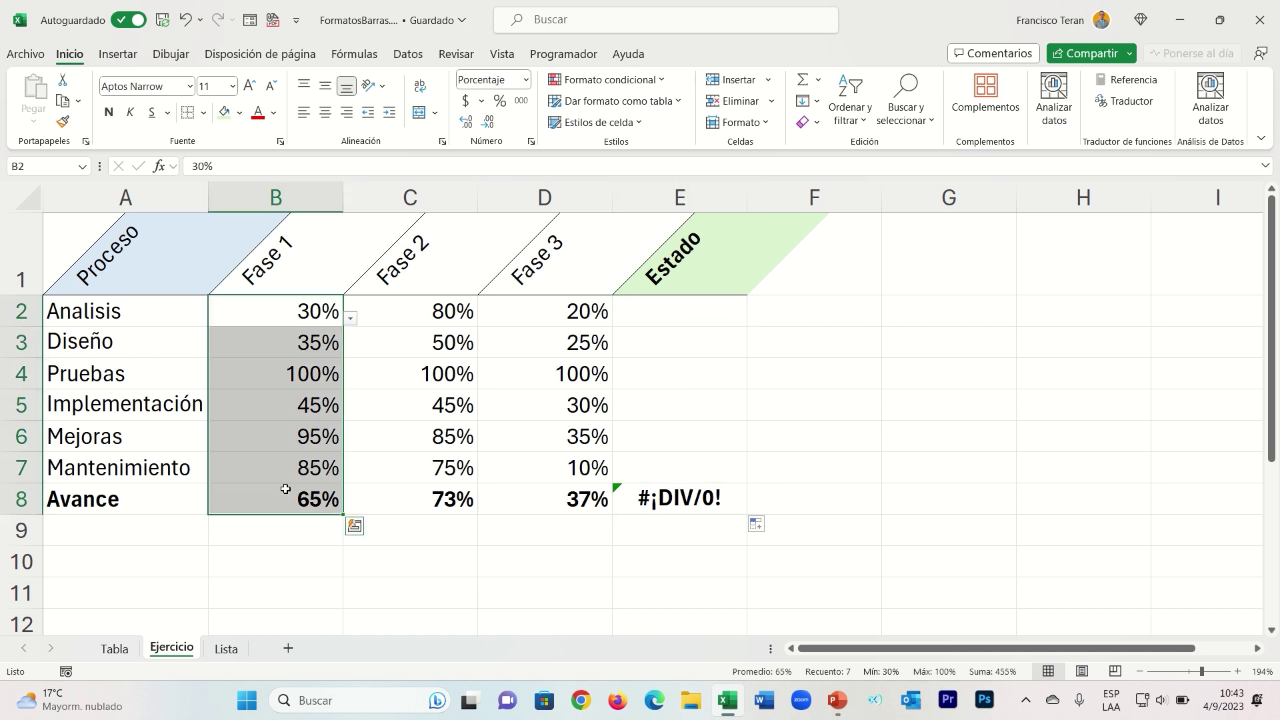
left_click_drag(247, 318, 587, 313)
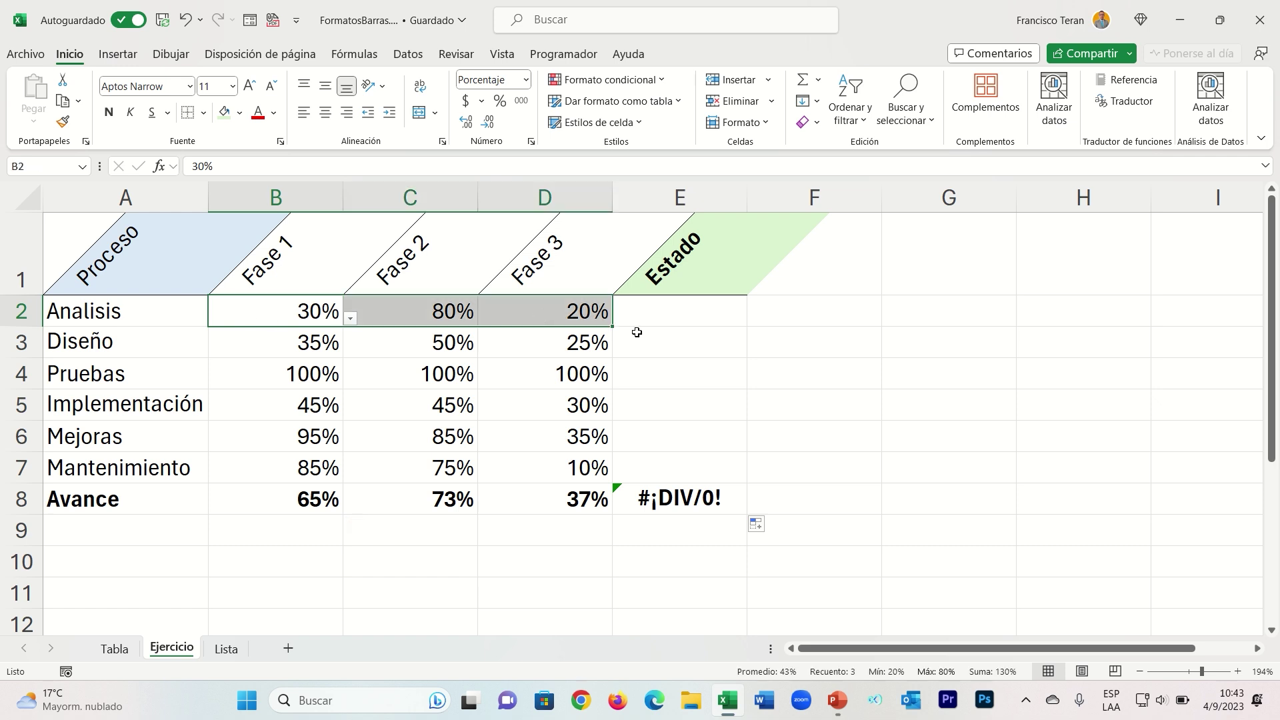
left_click(679, 306)
type("=prome")
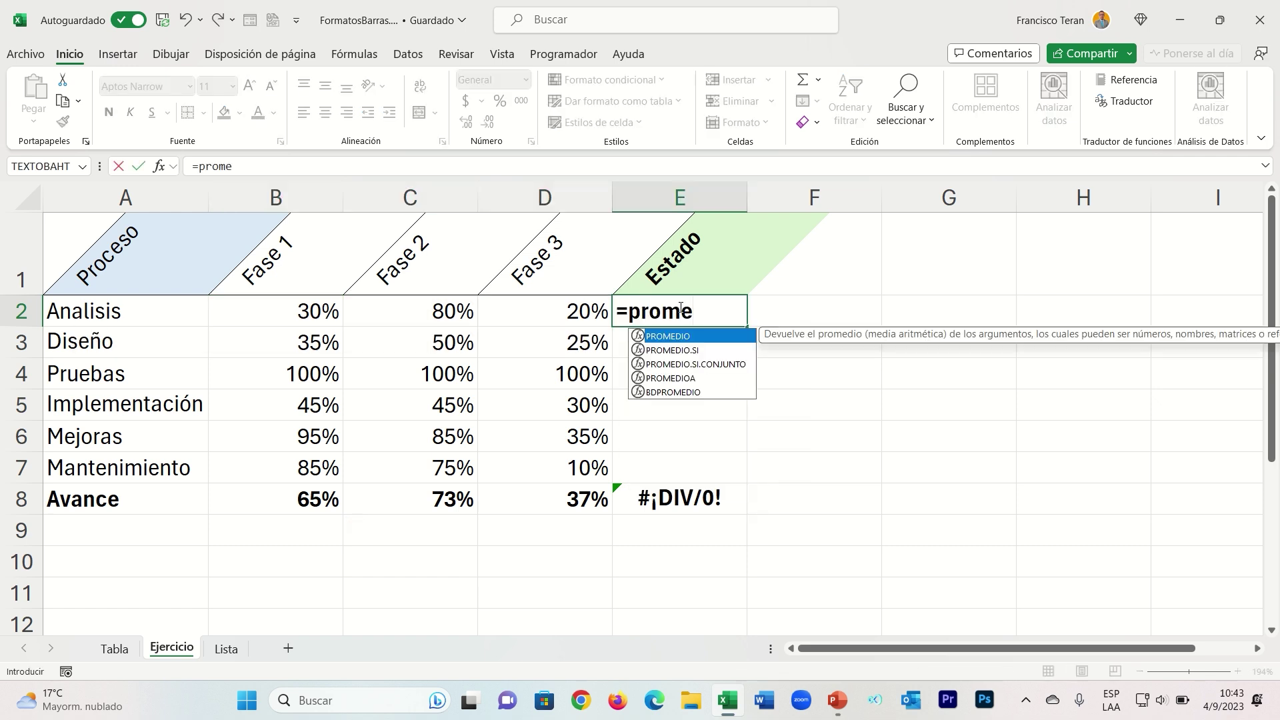
key("Tab")
left_click_drag(308, 317, 532, 314)
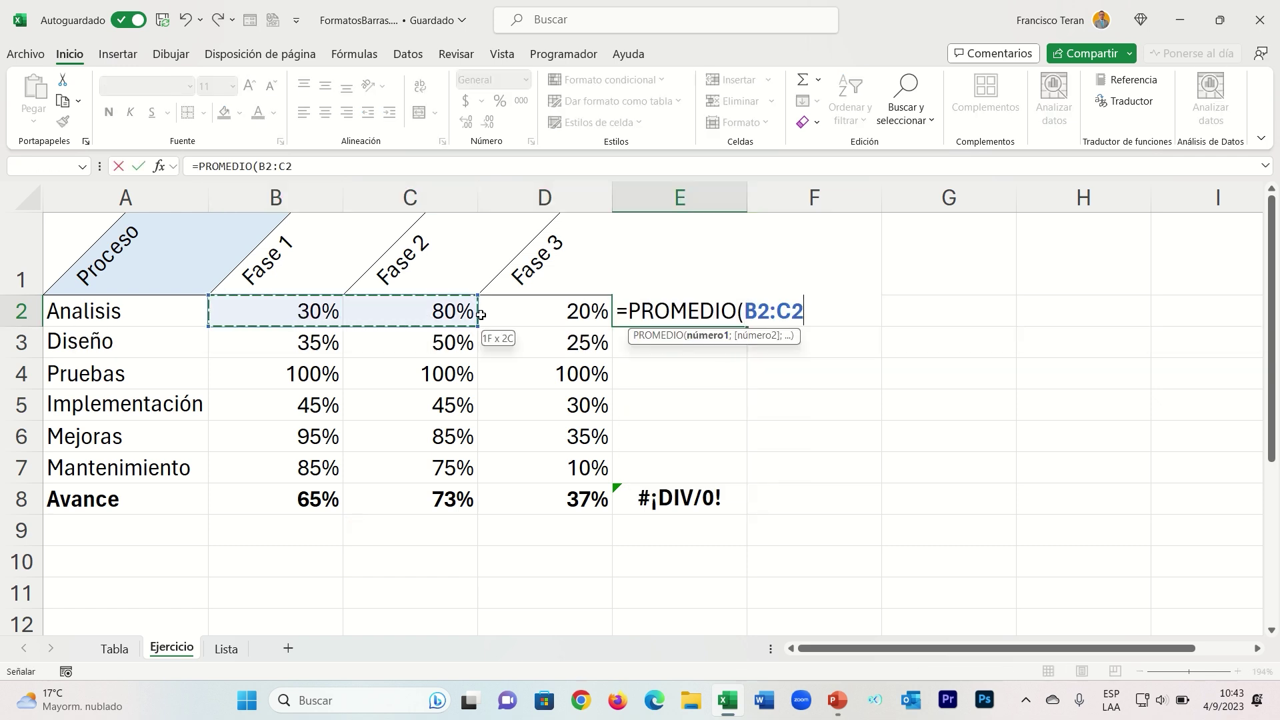
type(")")
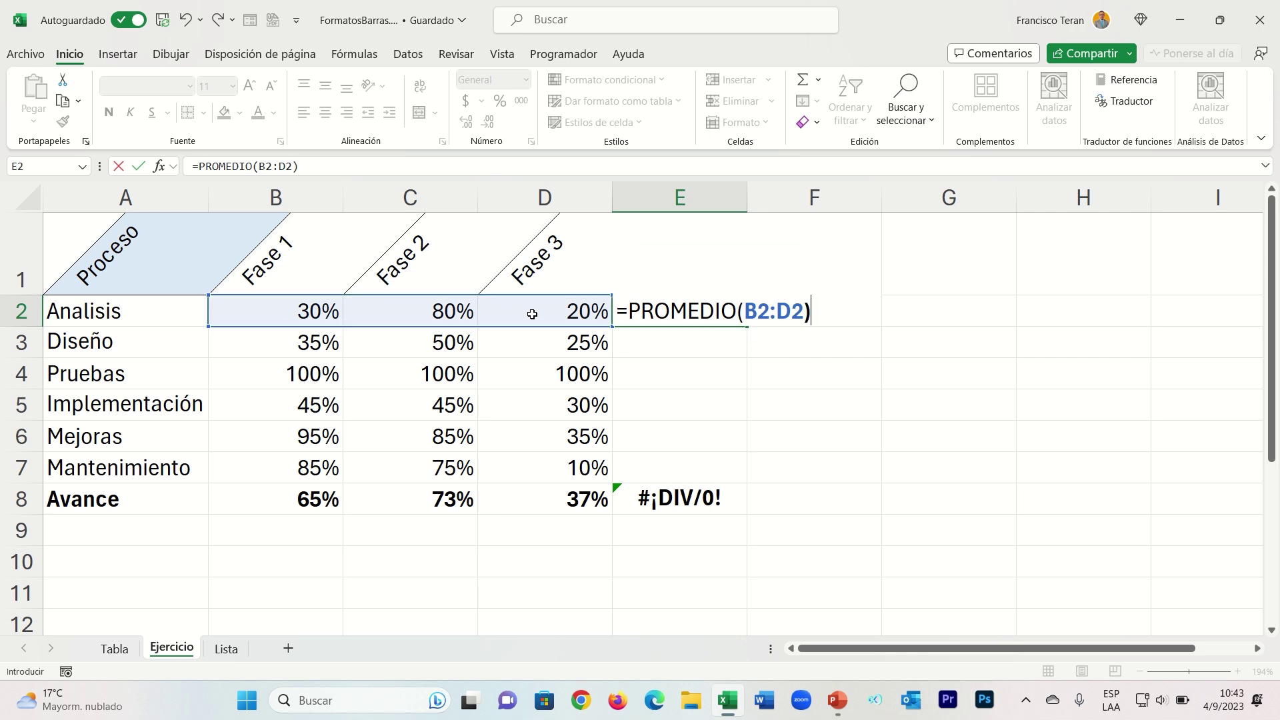
key("Return")
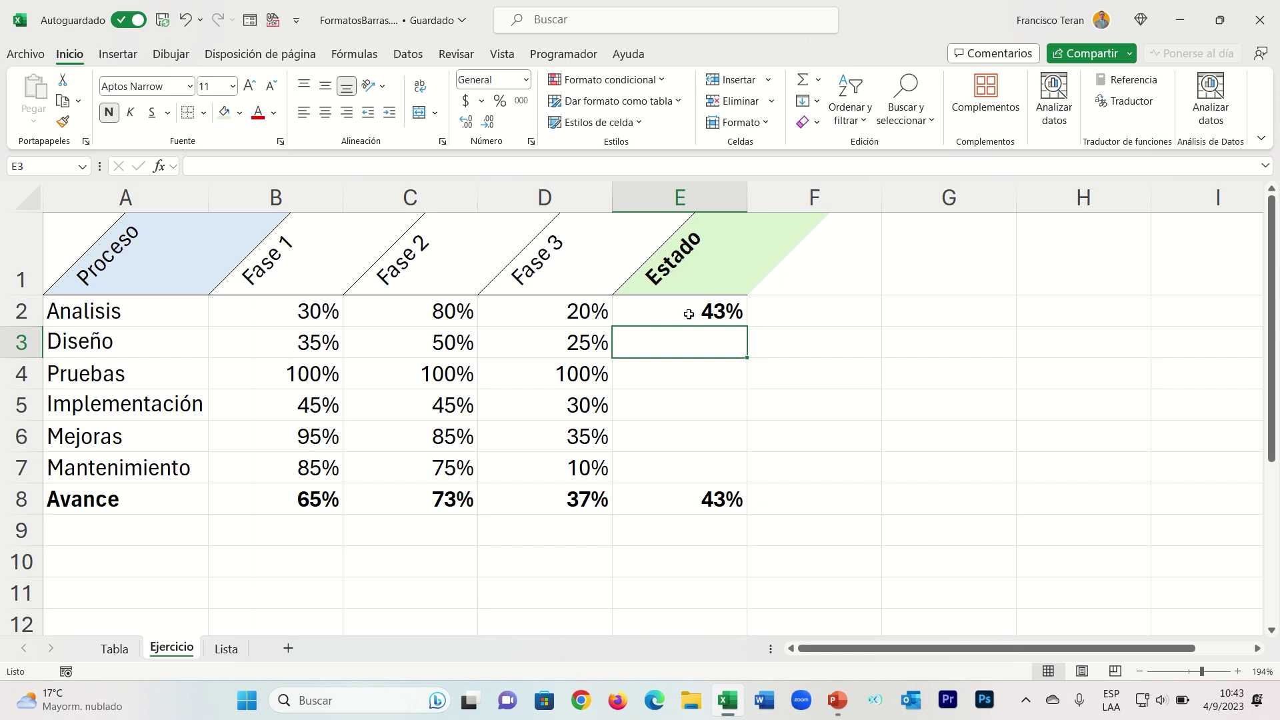
Step: Fill the average formula down to E7 and select the table body A2:E8
left_click(689, 314)
left_click_drag(749, 328, 749, 479)
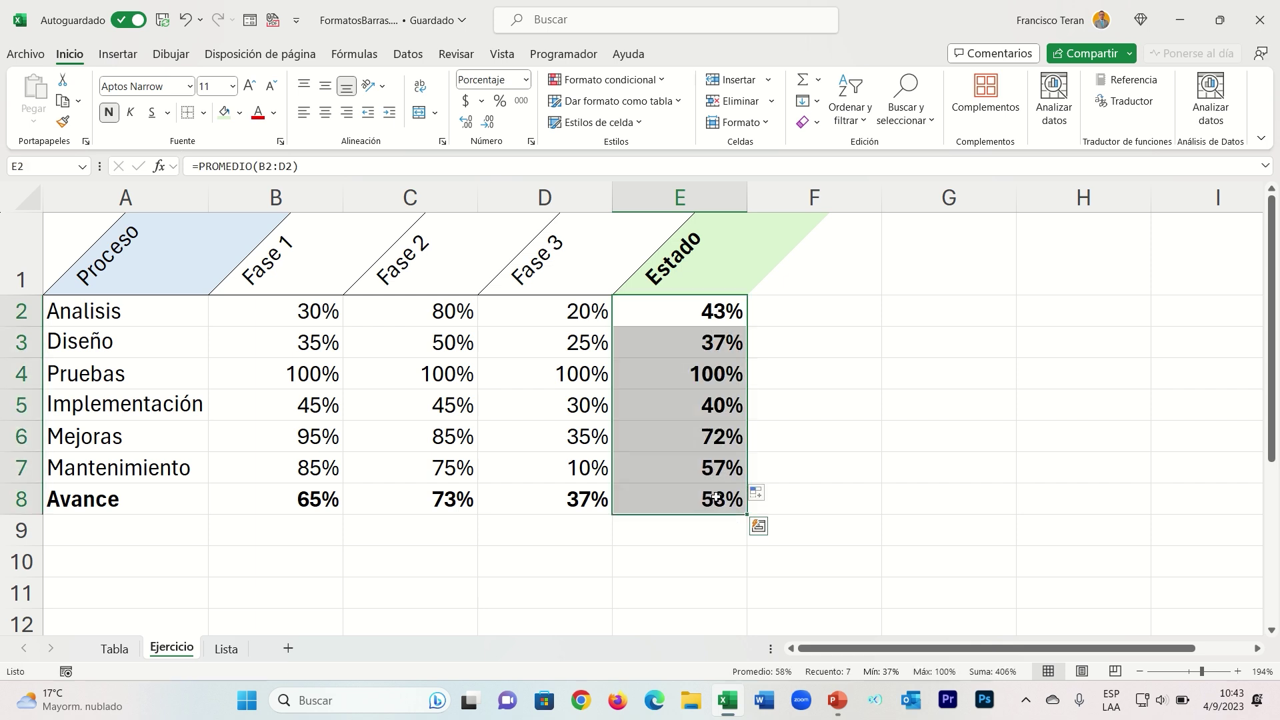
left_click_drag(279, 504, 639, 501)
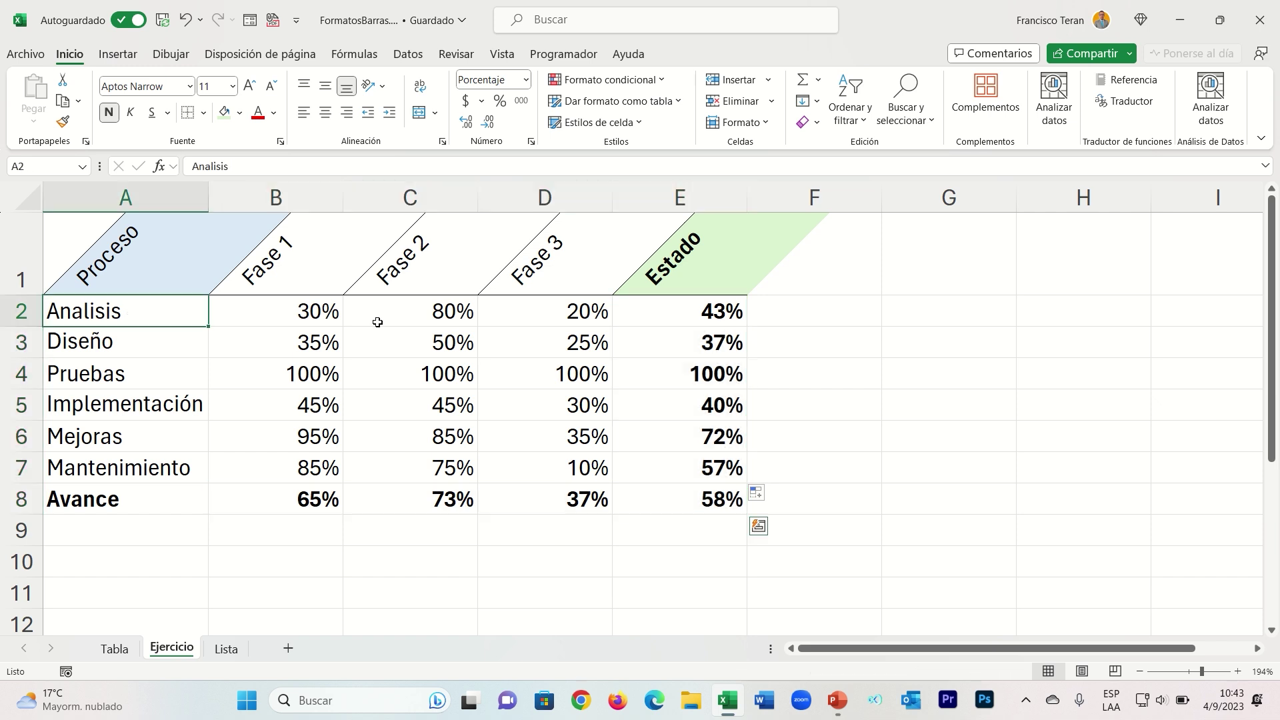
left_click_drag(130, 314, 664, 490)
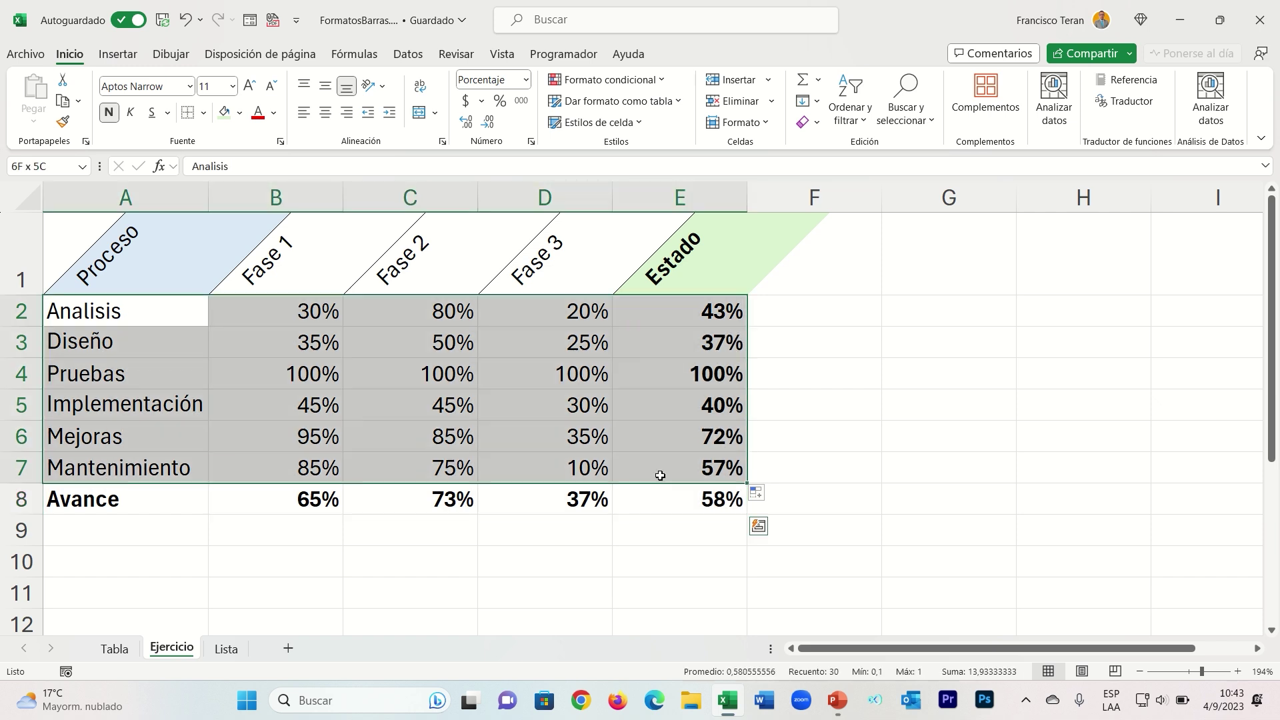
Step: Apply All Borders to the table and set Implementación Fase 2 (C5) to 35%
left_click(203, 112)
left_click(240, 280)
left_click(468, 408)
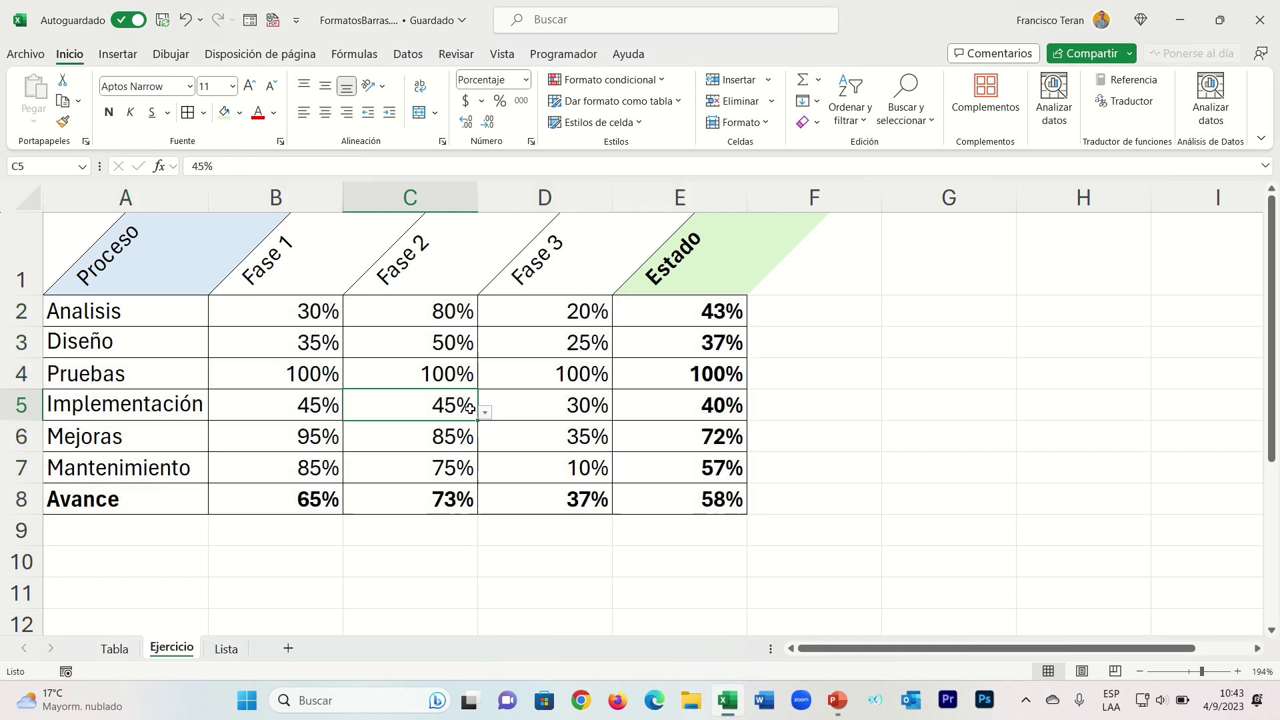
left_click(519, 404)
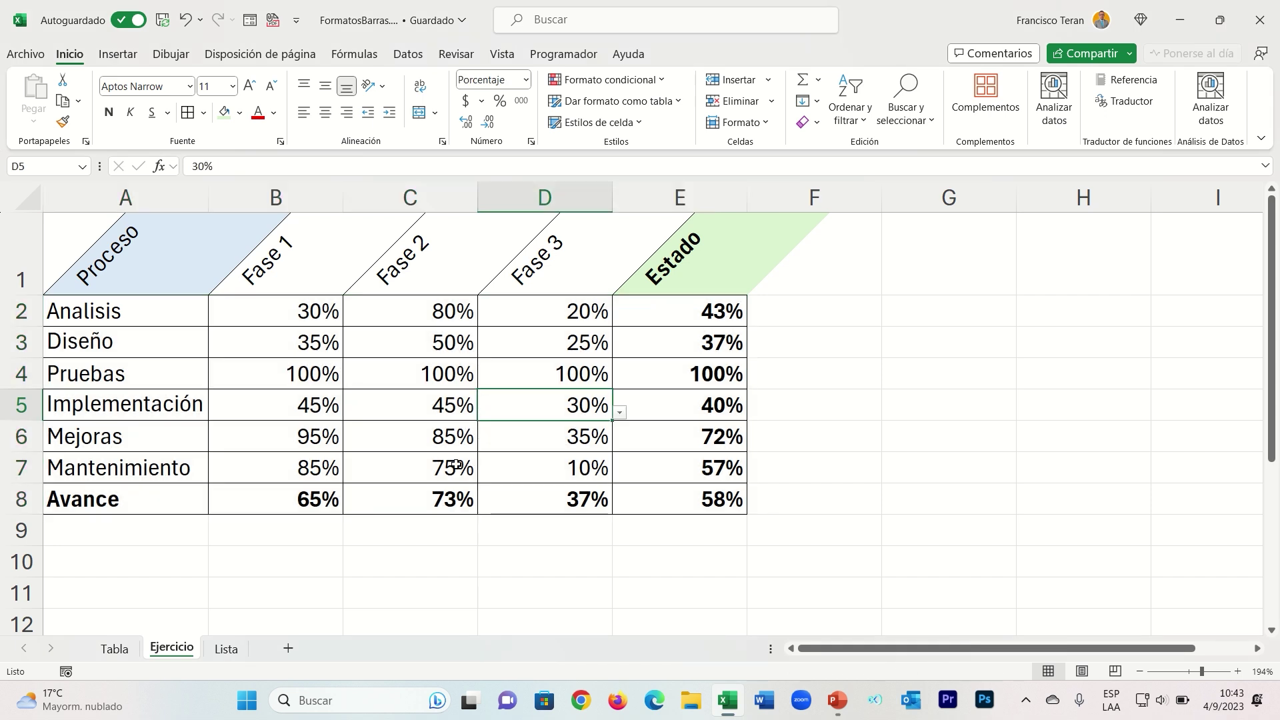
left_click(408, 501)
left_click(443, 405)
left_click(485, 412)
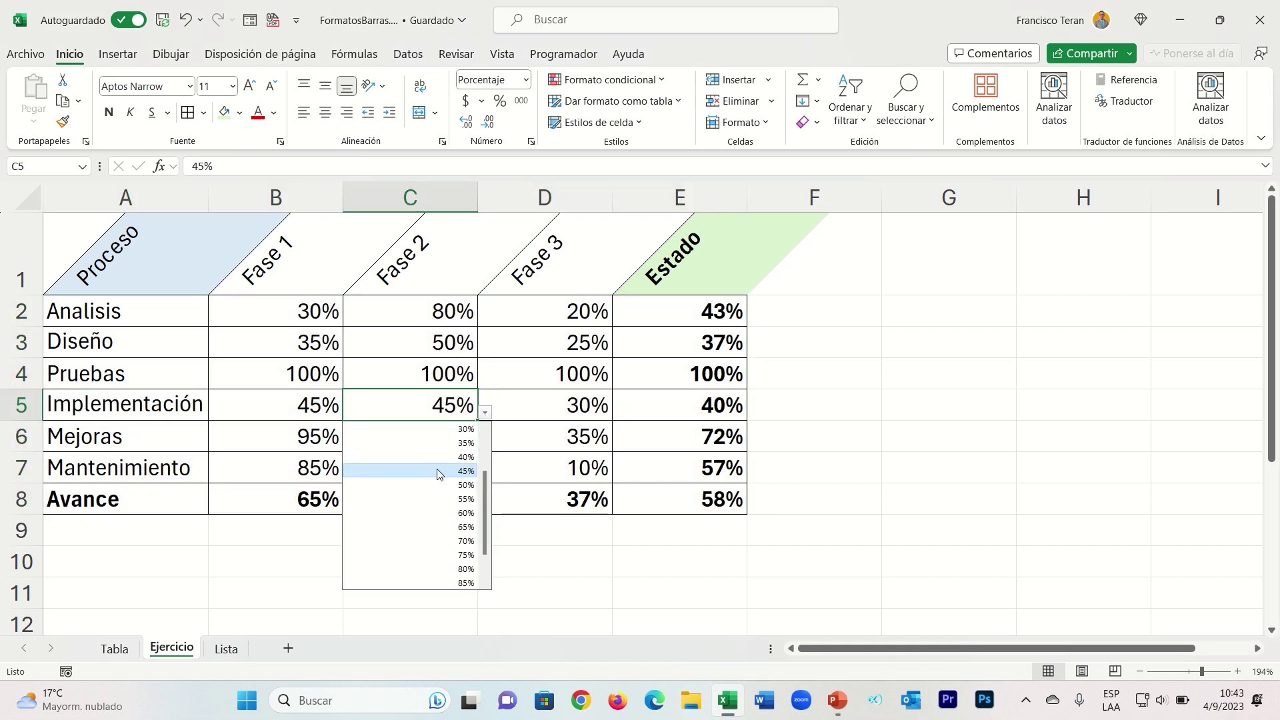
left_click(439, 446)
left_click(475, 385)
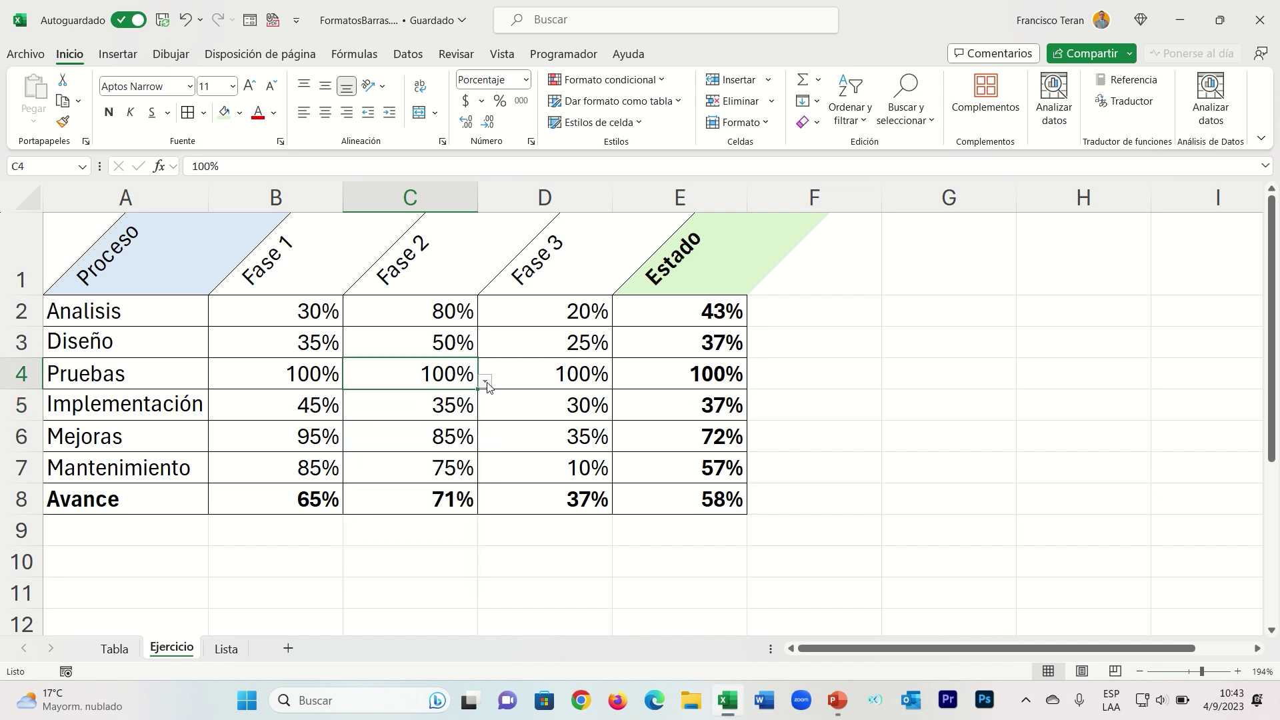
Step: Set Mejoras Fase 1 (B6) to 60% from its dropdown
left_click(499, 448)
left_click(395, 437)
left_click(314, 437)
left_click(350, 443)
left_click(280, 520)
mouse_move(300, 313)
left_mouse_down()
mouse_move(562, 427)
mouse_move(566, 467)
left_mouse_up()
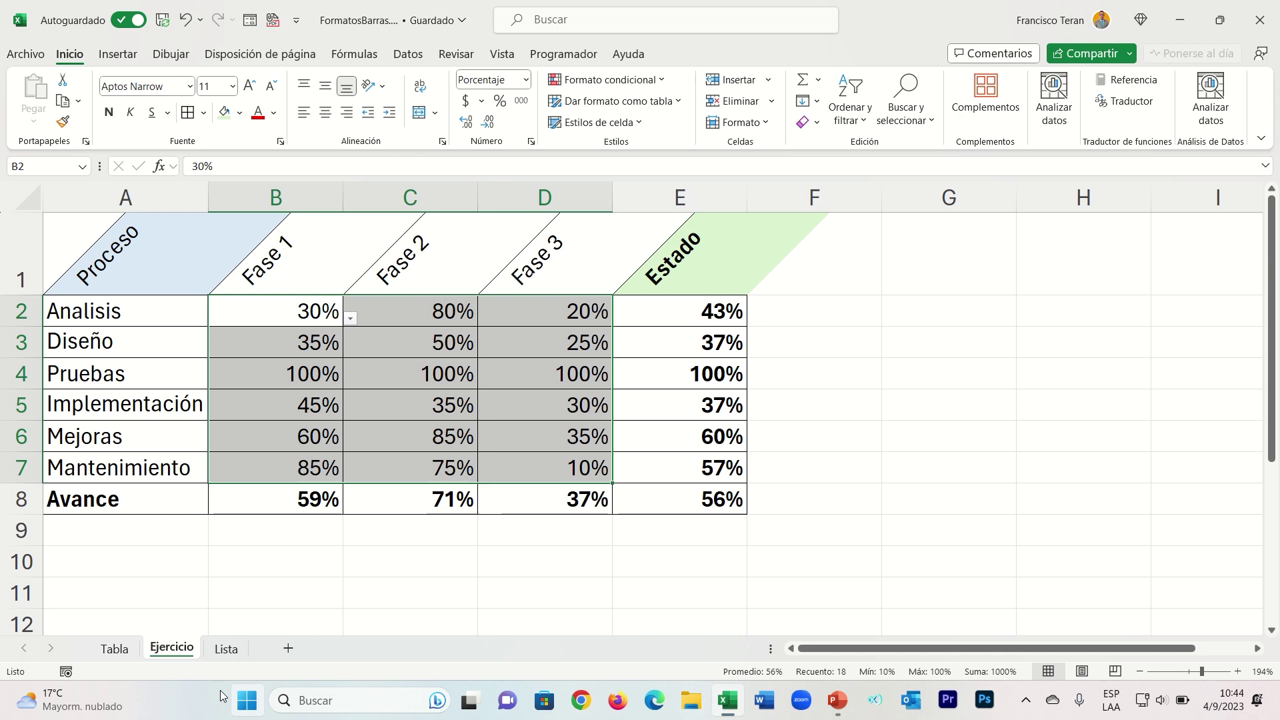
Step: Compare against the finished Tabla sheet, then return to the Ejercicio sheet
left_click(126, 649)
left_click(326, 314)
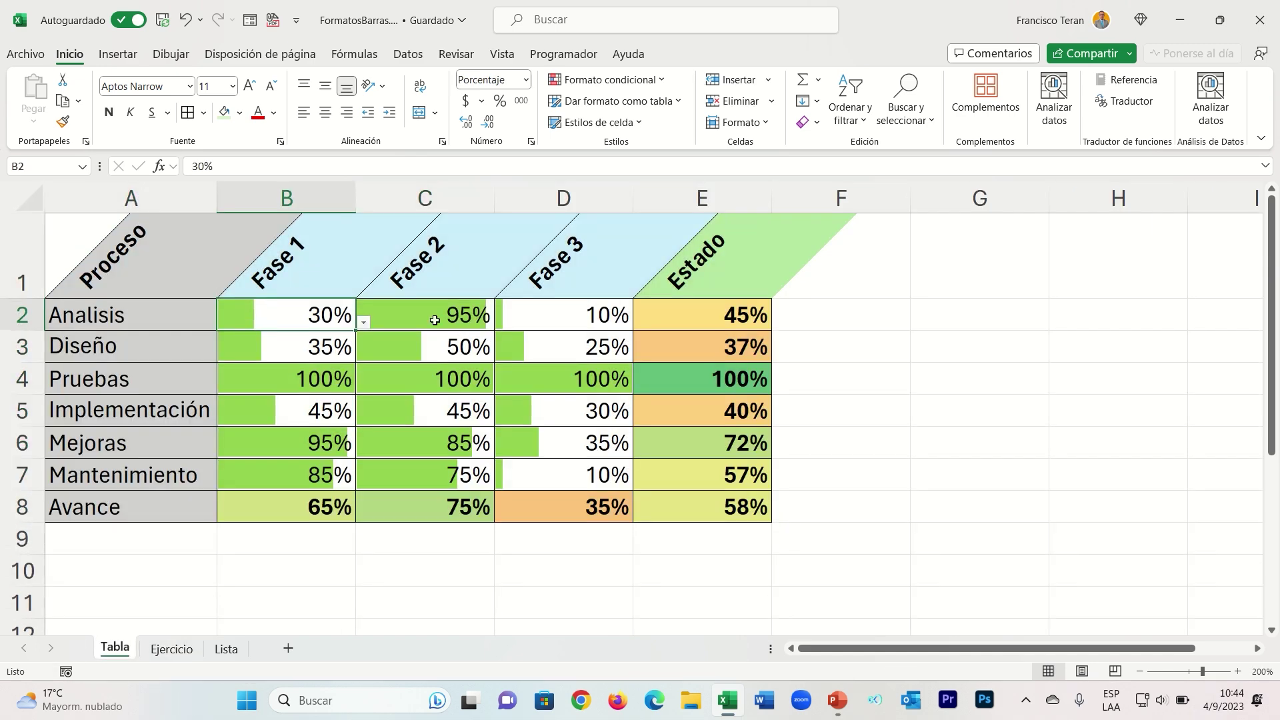
left_click_drag(435, 320, 566, 475)
left_click_drag(291, 506, 659, 512)
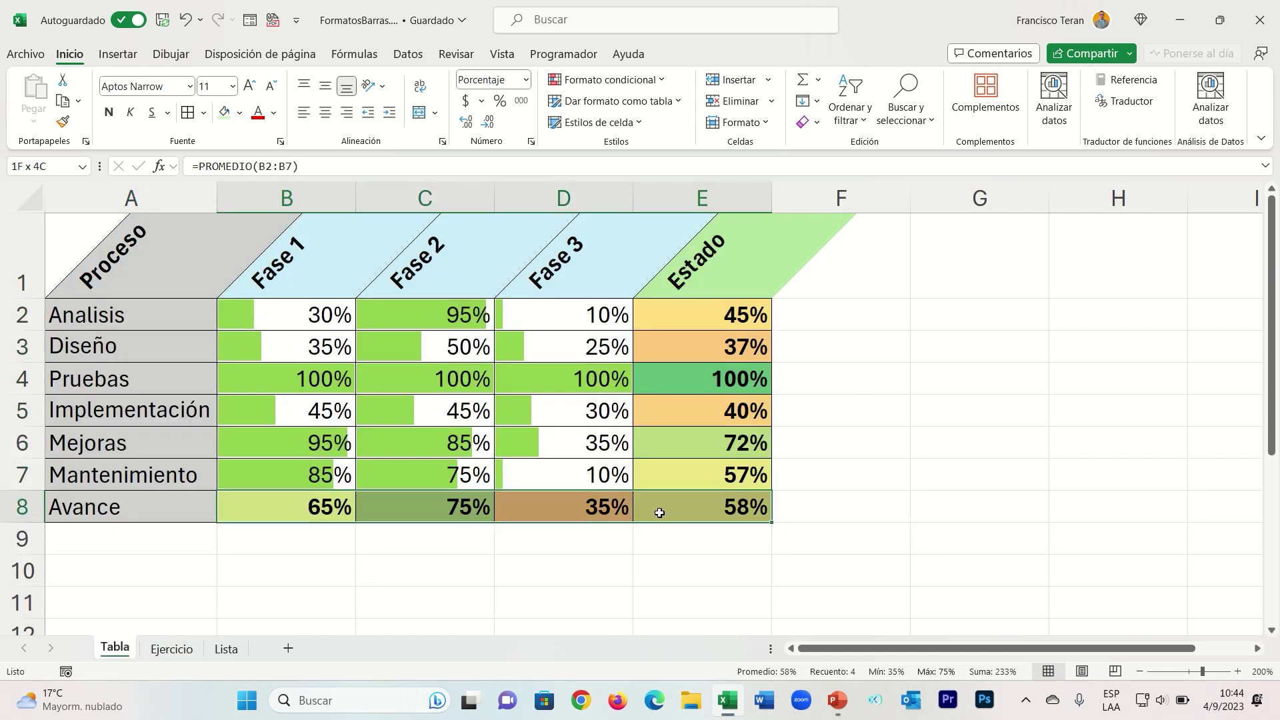
left_click_drag(706, 312, 711, 505)
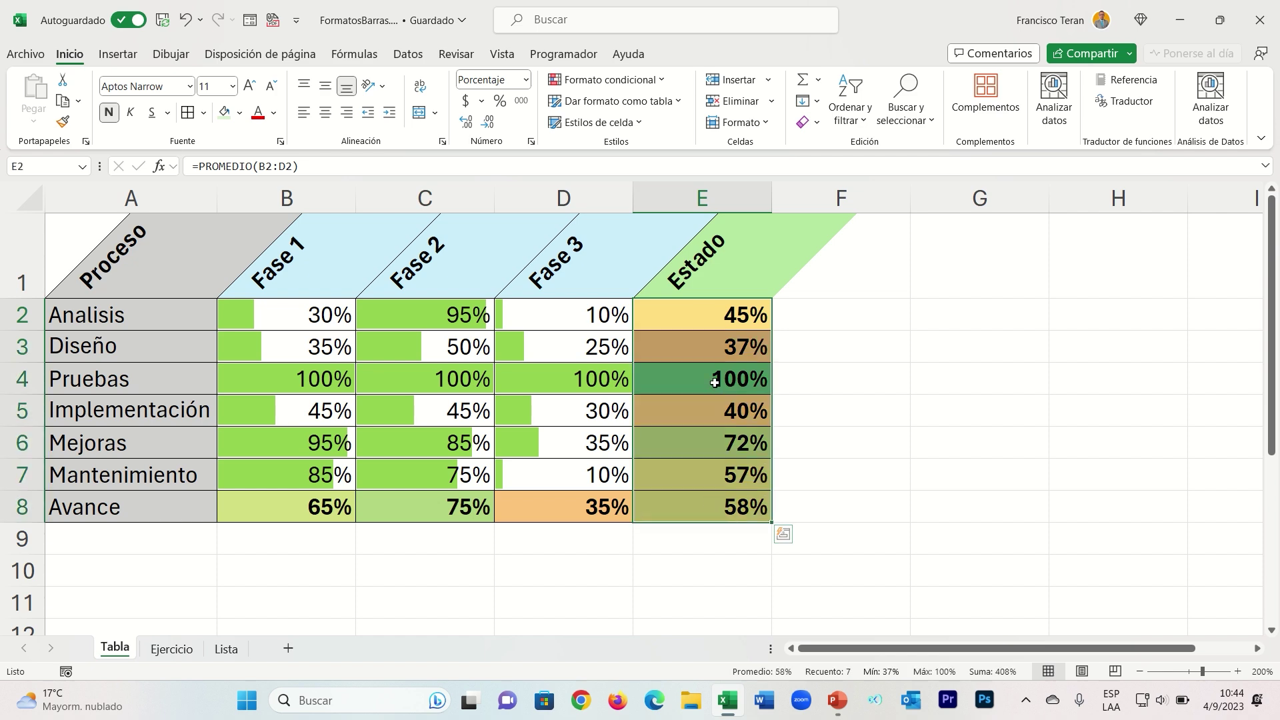
left_click(226, 648)
left_click(171, 648)
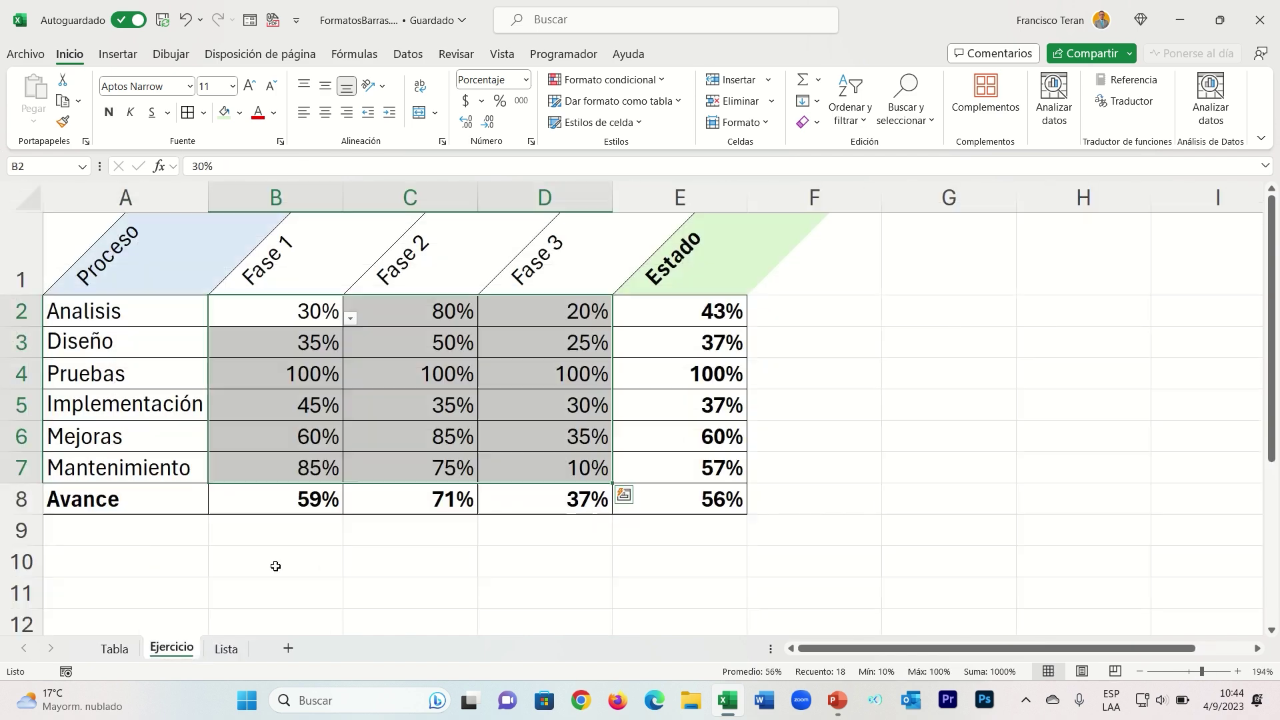
Step: Start a new Data Bar rule with shortest and longest bars set to Number type
left_click(592, 82)
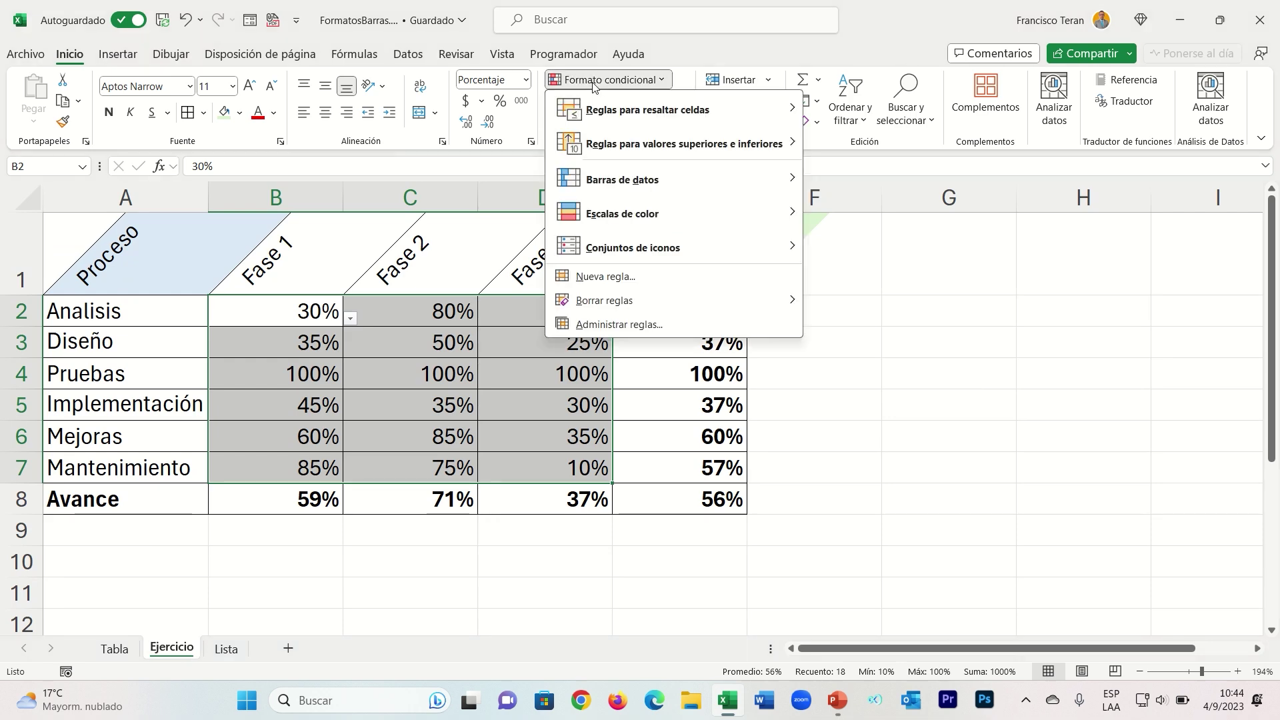
left_click(634, 278)
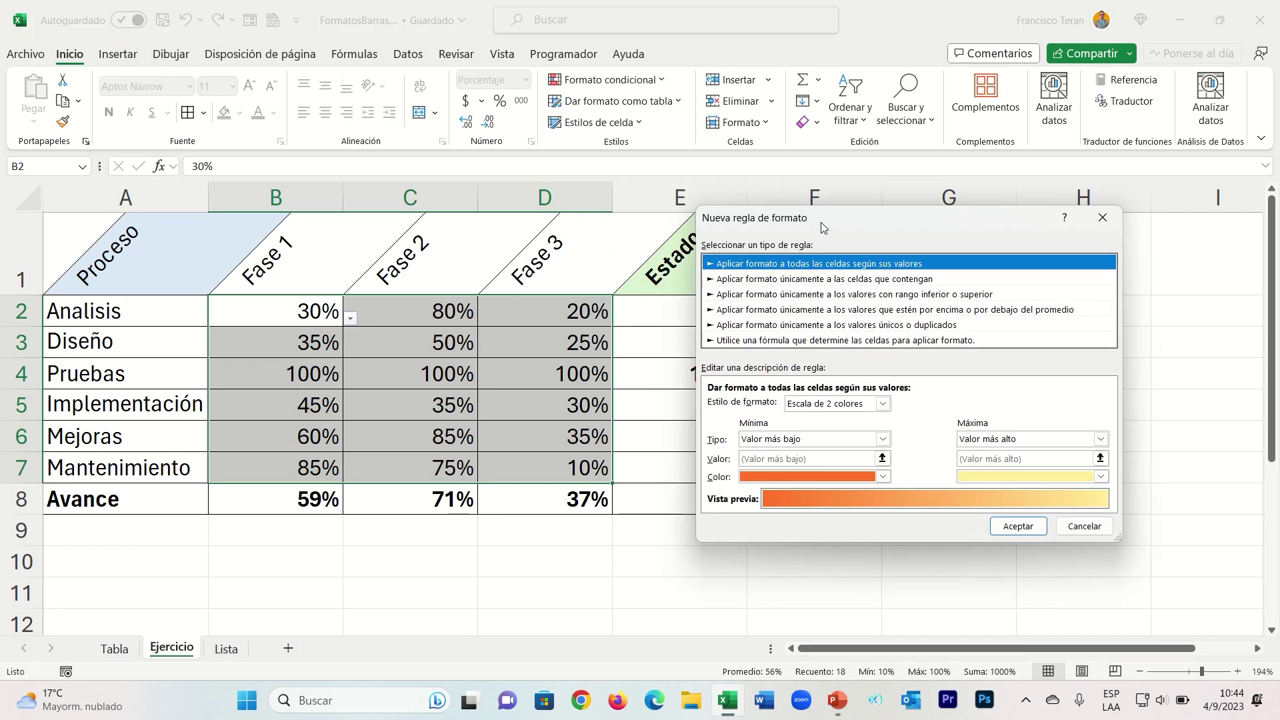
left_click_drag(822, 226, 787, 174)
left_click(792, 348)
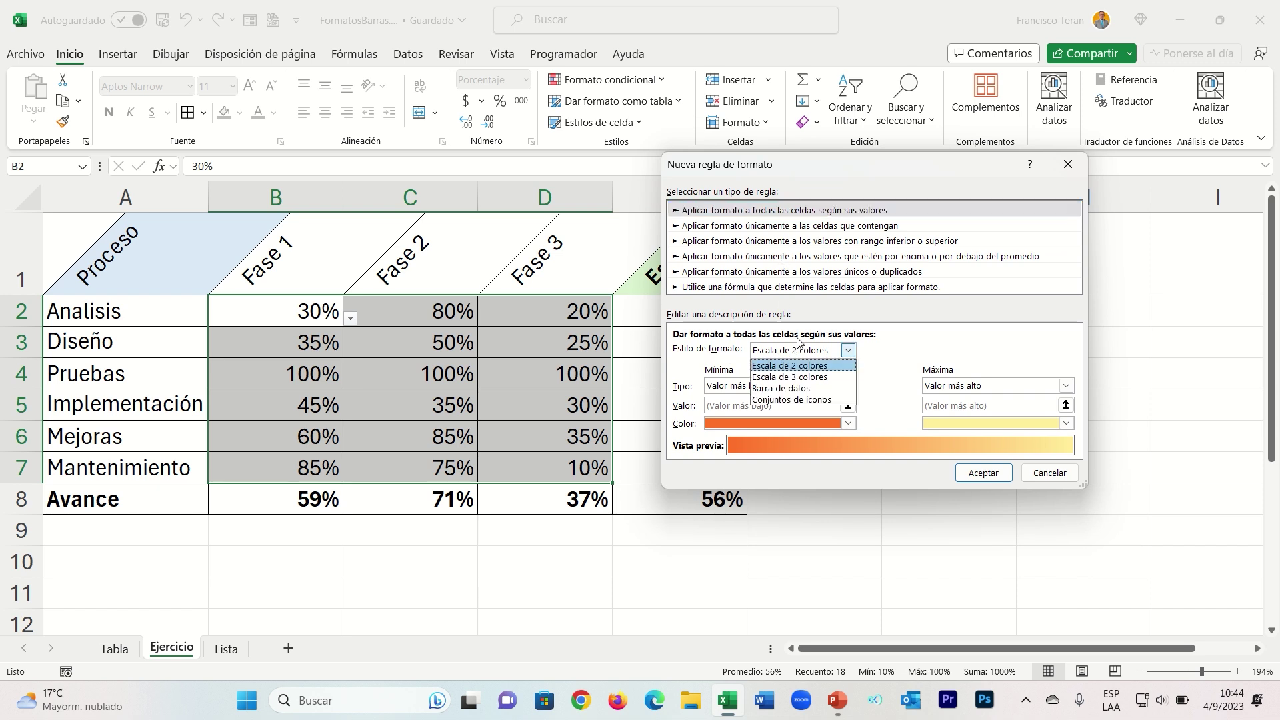
left_click(799, 390)
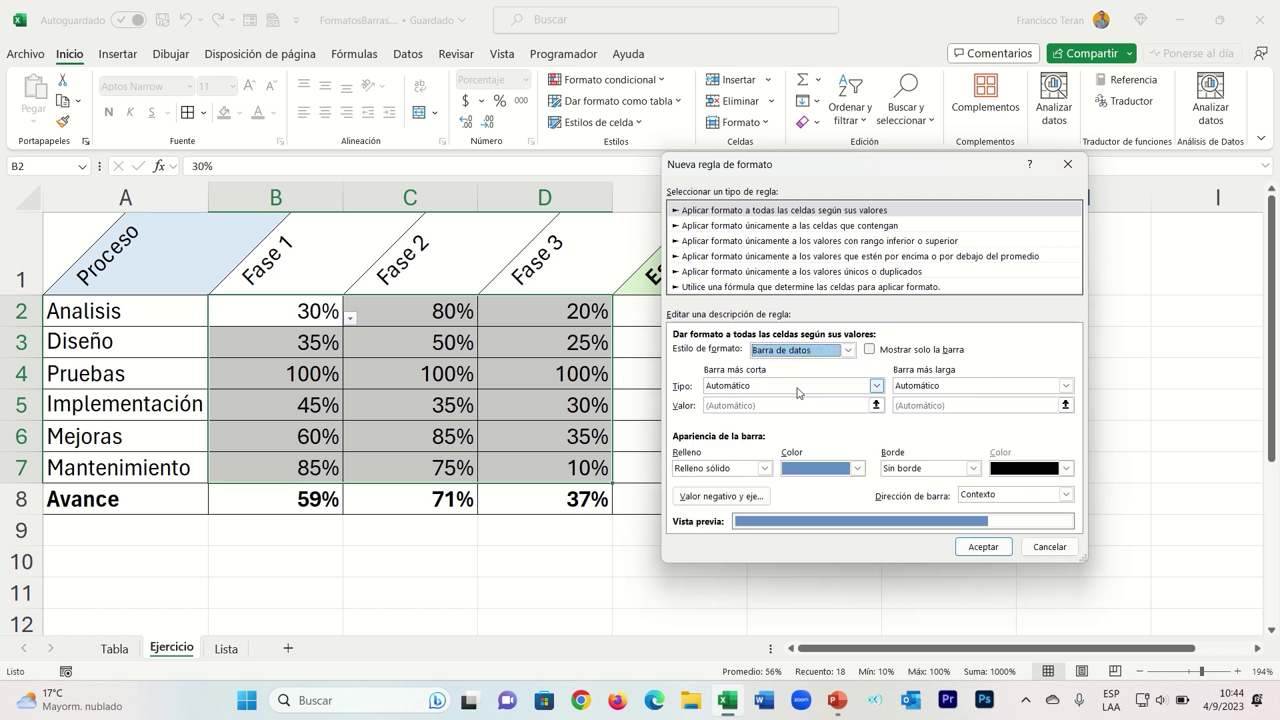
left_click(795, 387)
left_click(721, 412)
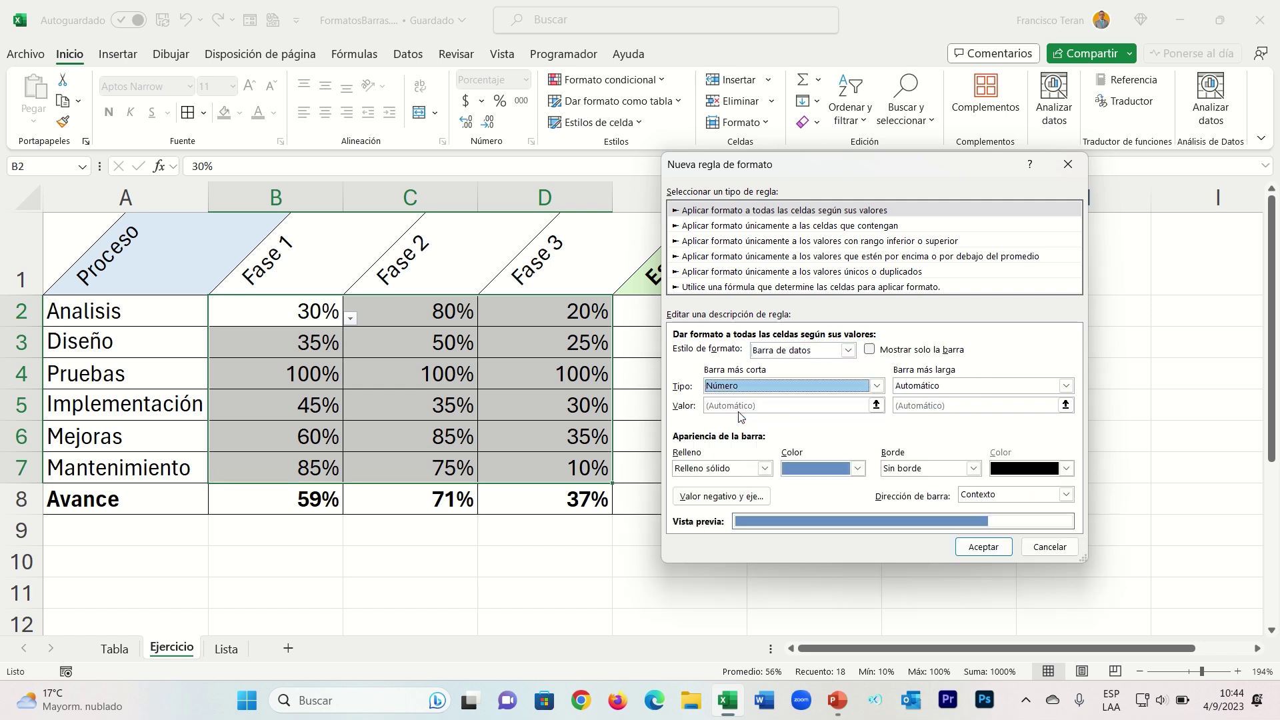
left_click(931, 387)
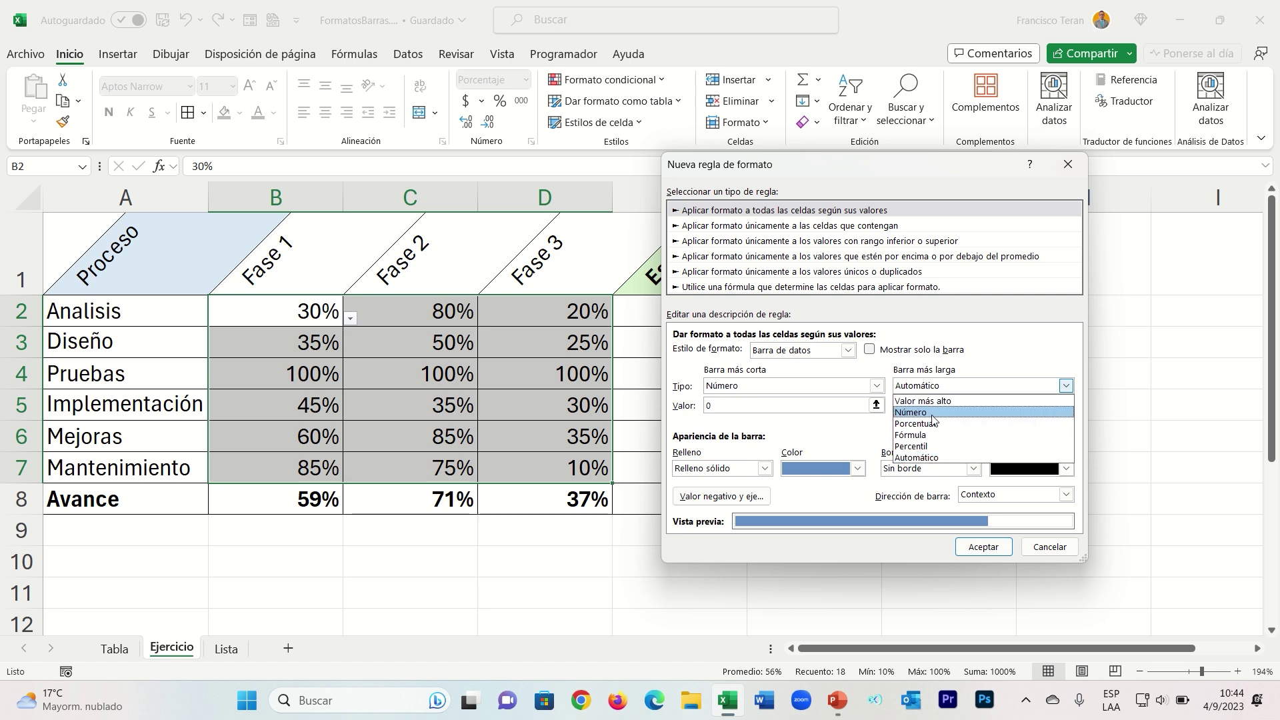
left_click(931, 412)
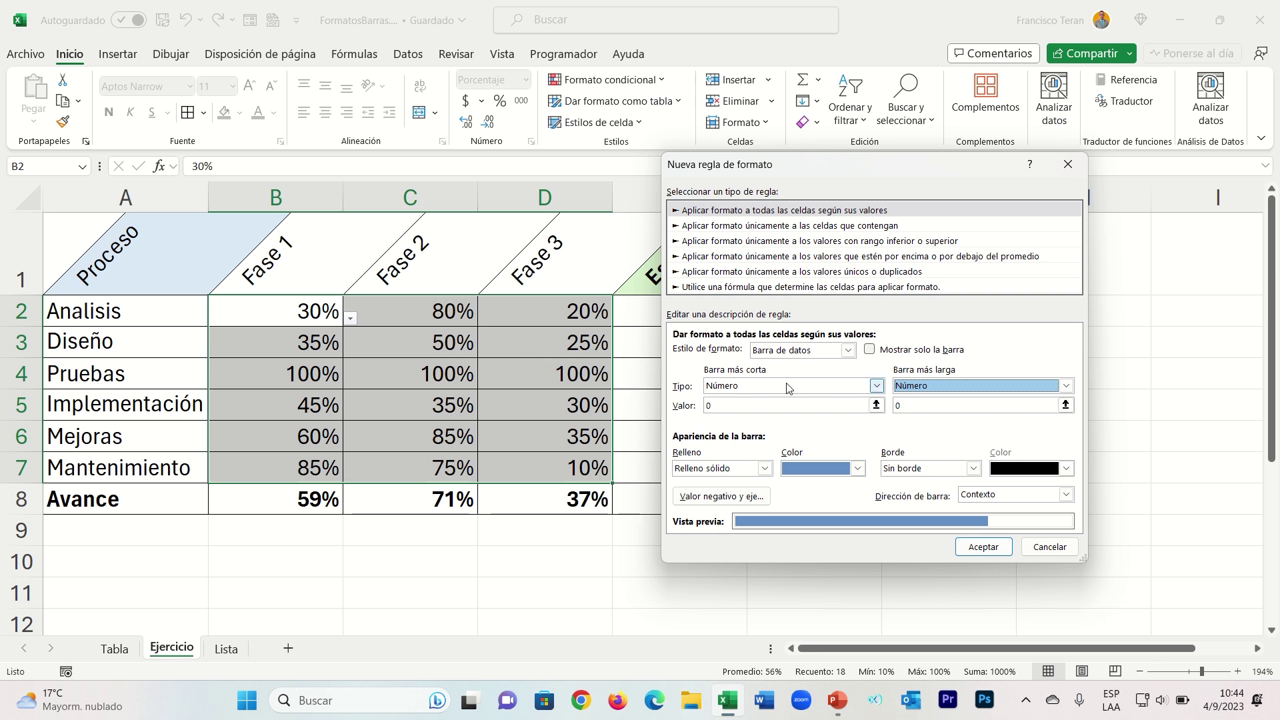
Step: Set the bar limits to 0 and 1, choose a green fill, and apply the rule
left_click(766, 406)
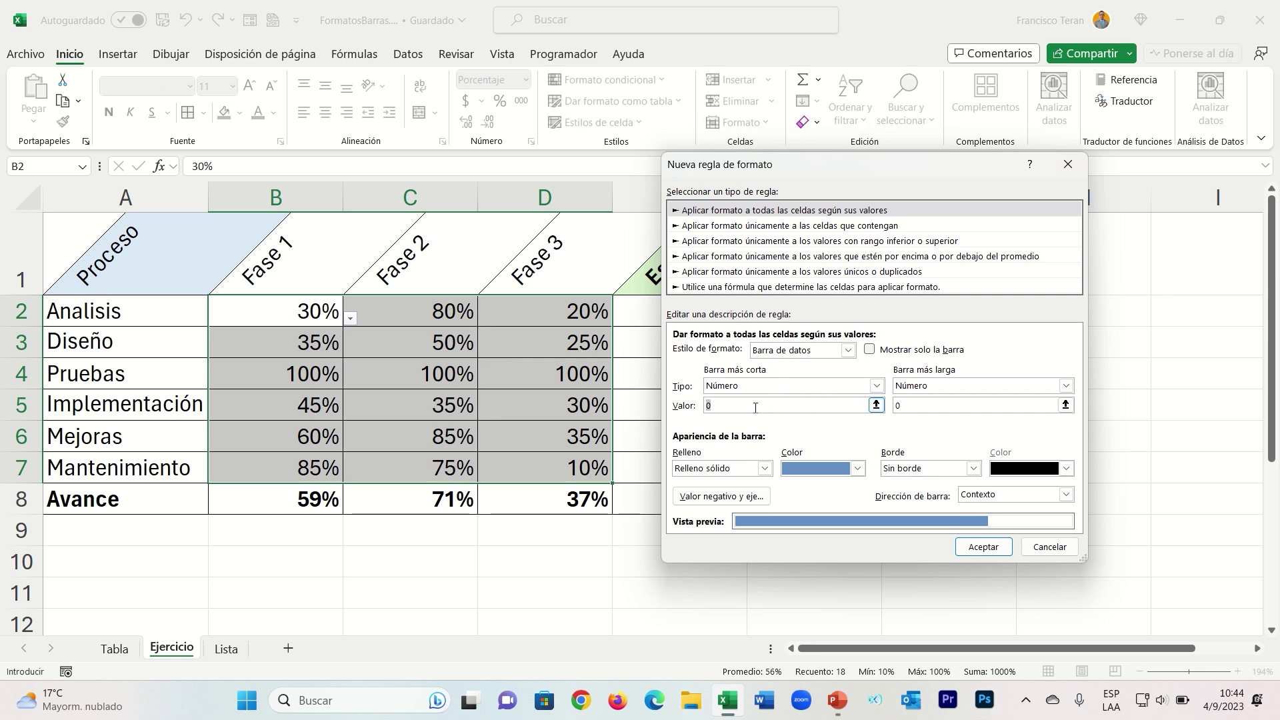
left_click(913, 408)
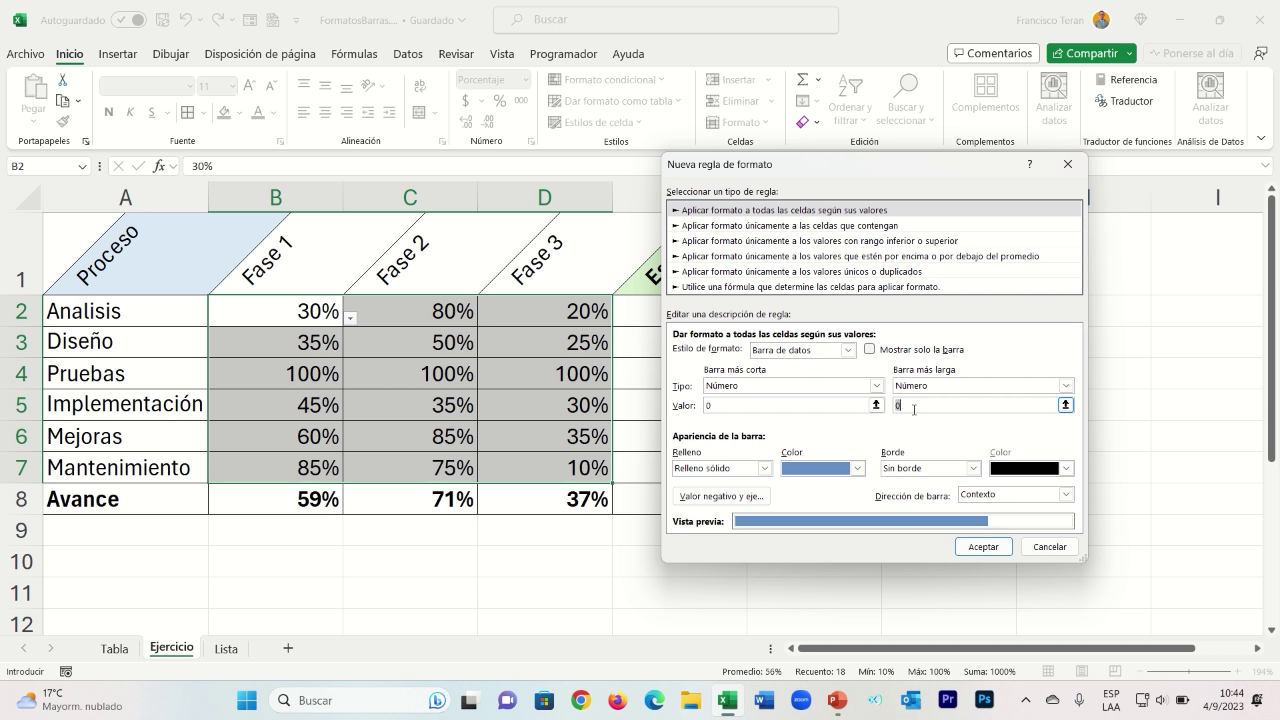
type("1")
left_click(858, 469)
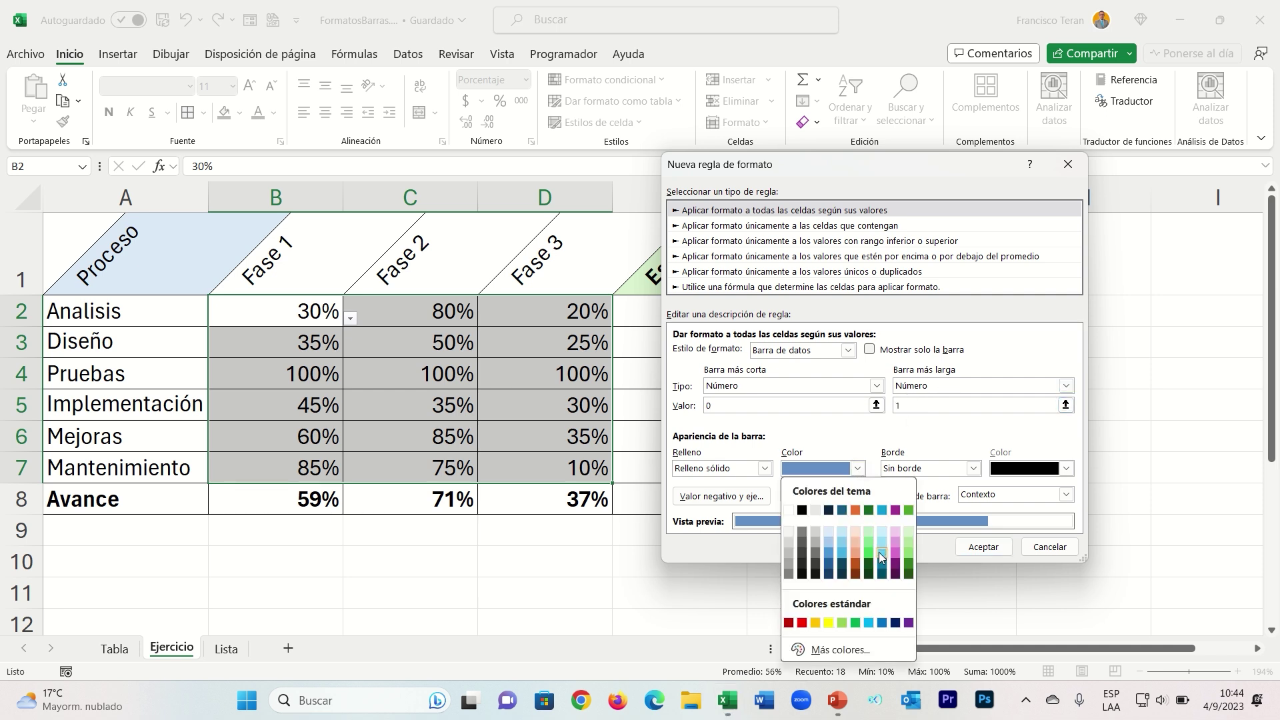
left_click(879, 552)
left_click(860, 470)
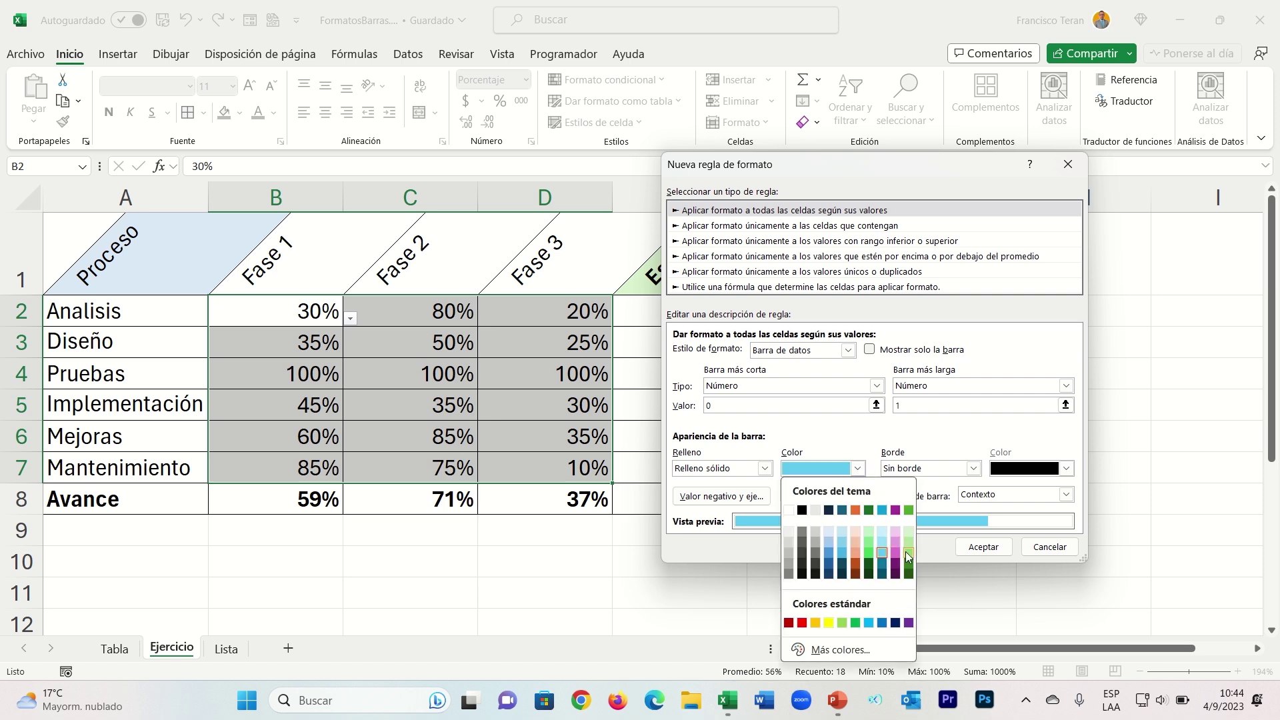
left_click(842, 622)
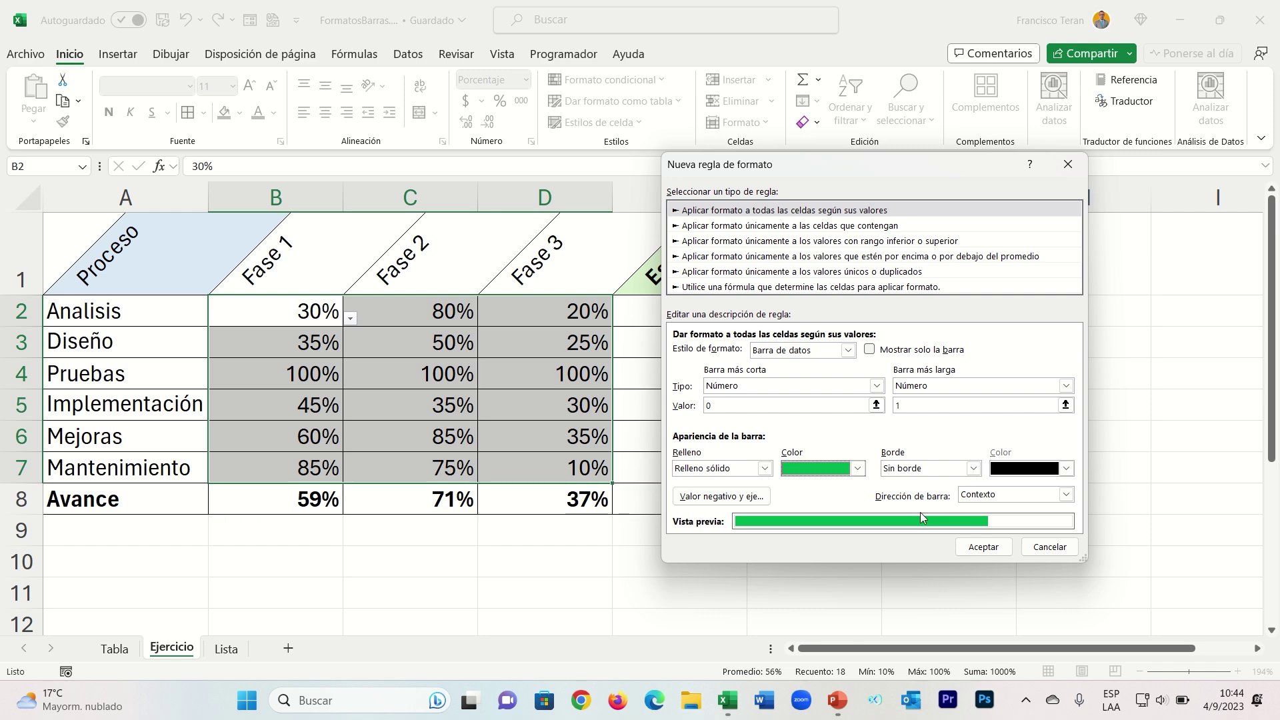
left_click(998, 553)
left_click(554, 404)
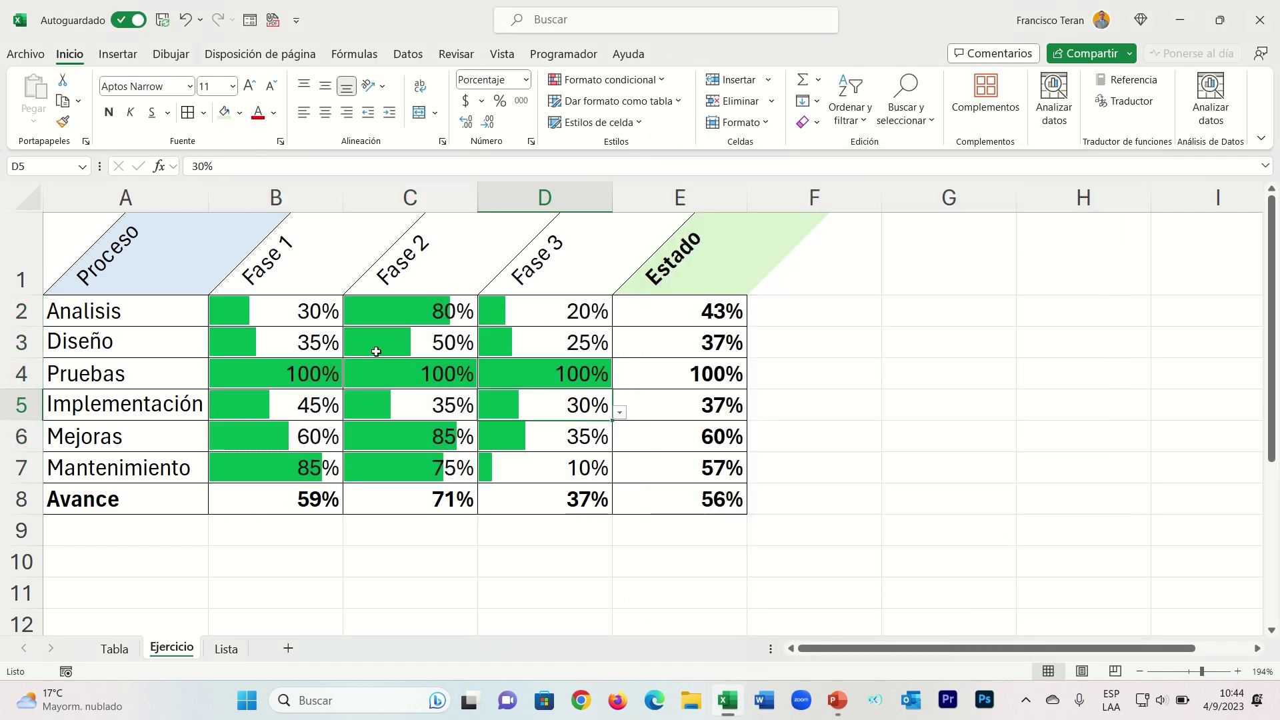
Step: Cycle Analisis Fase 1 (B2) through 15%, 50%, 100% and 5%, settling on 10%
left_click(293, 311)
left_click(350, 318)
left_click(288, 366)
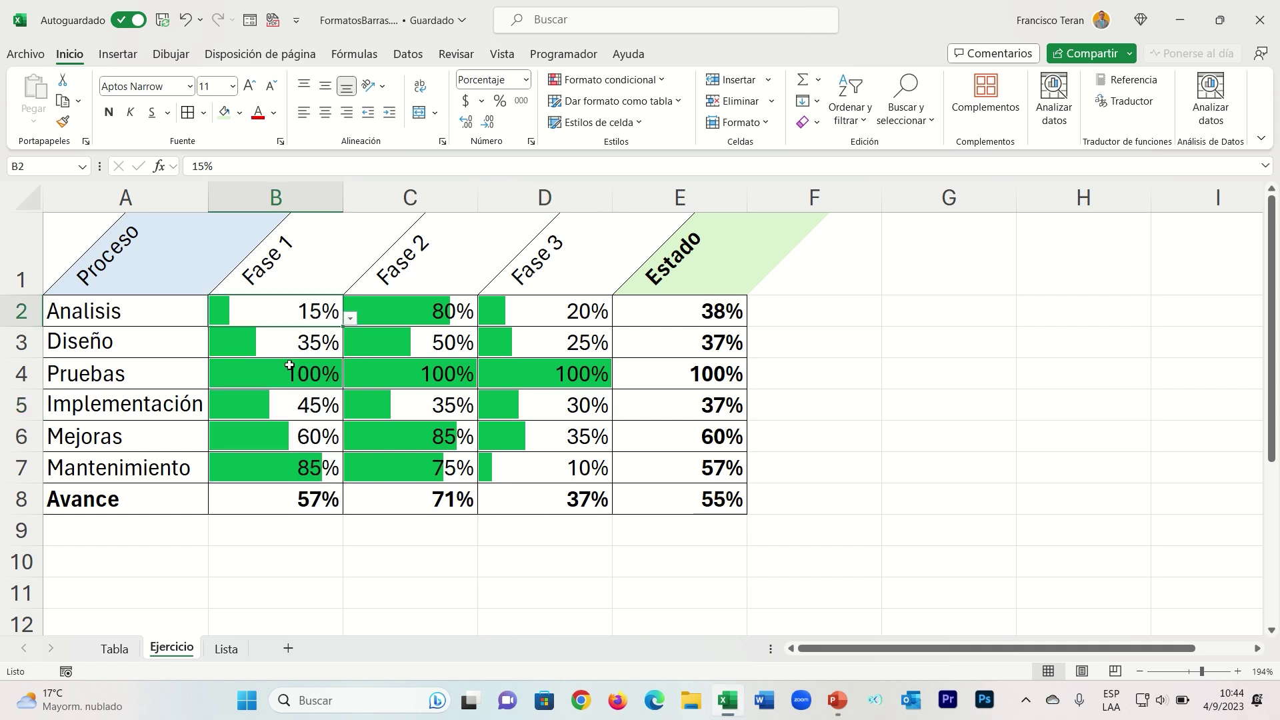
left_click(350, 318)
left_click(293, 410)
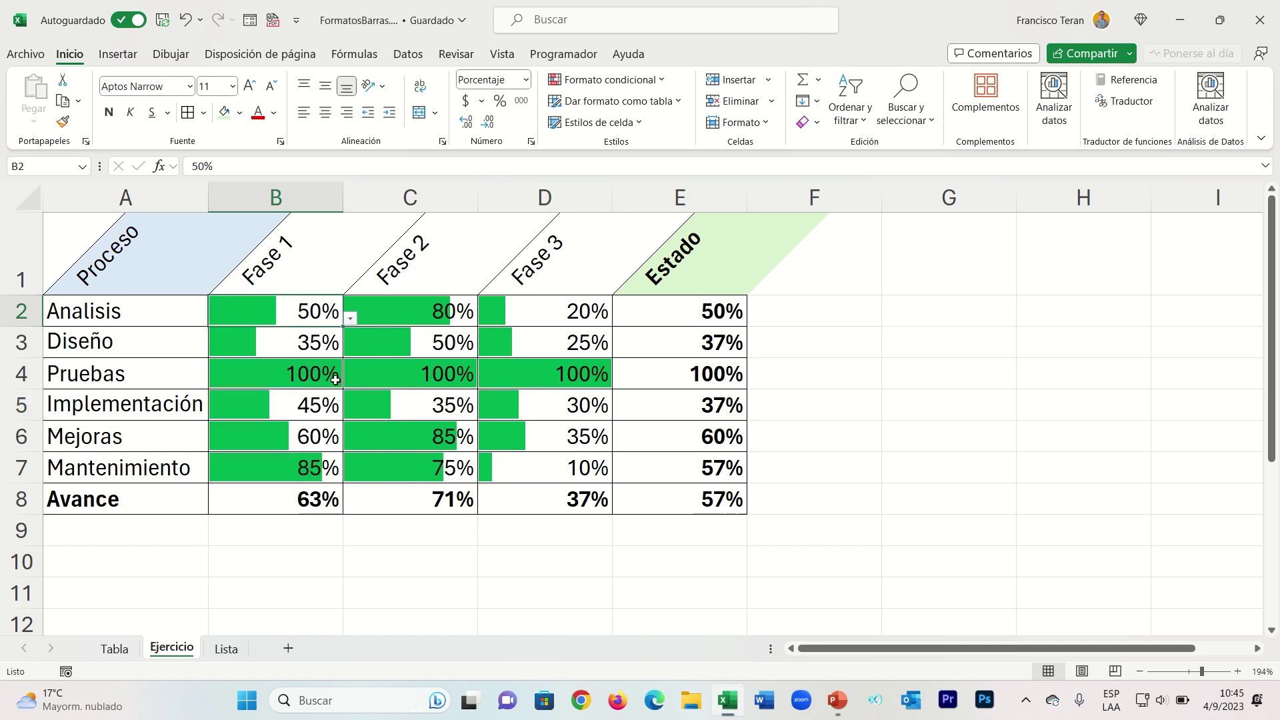
left_click(350, 318)
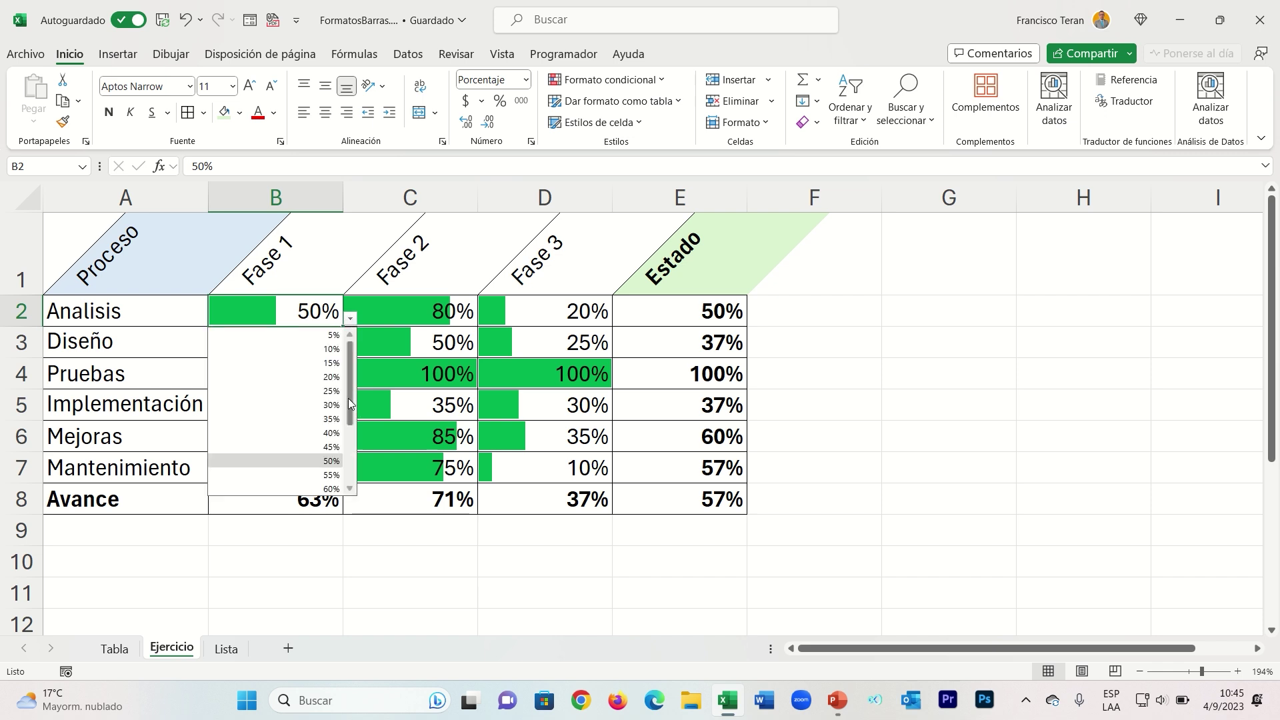
scroll(353, 459, "down", 1)
left_click(327, 489)
left_click(350, 318)
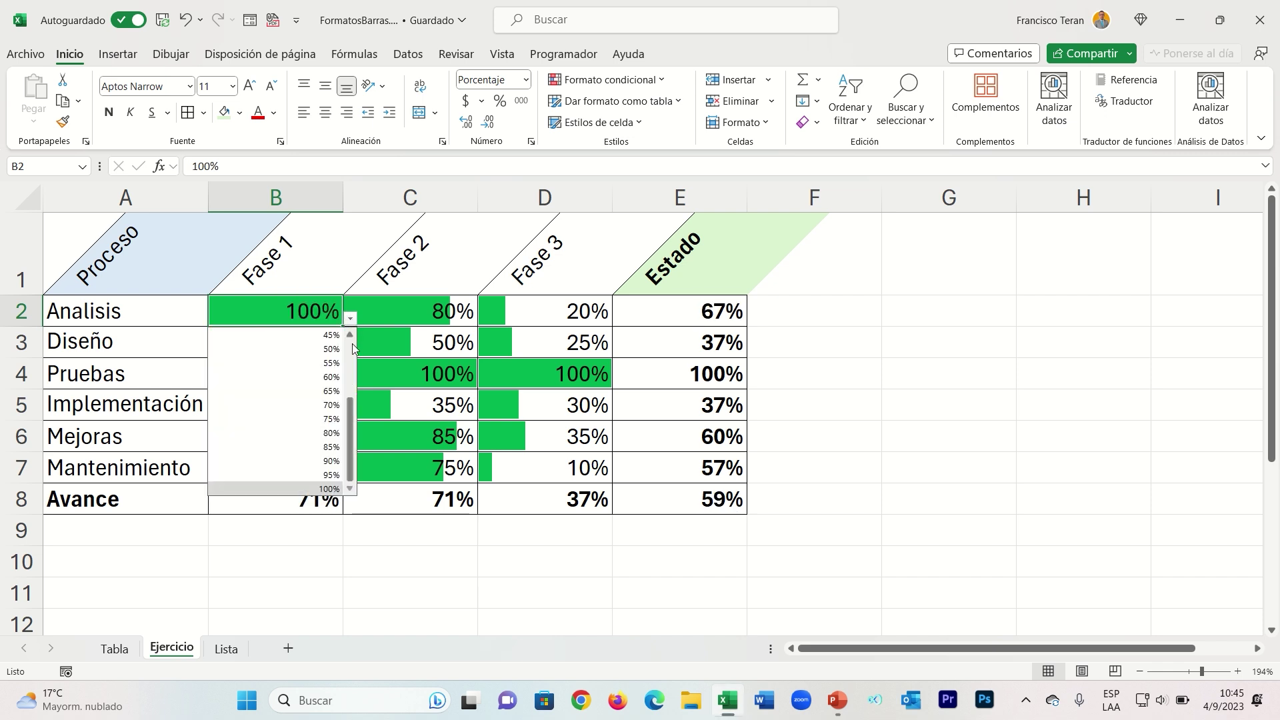
scroll(346, 408, "up", 3)
left_click(330, 336)
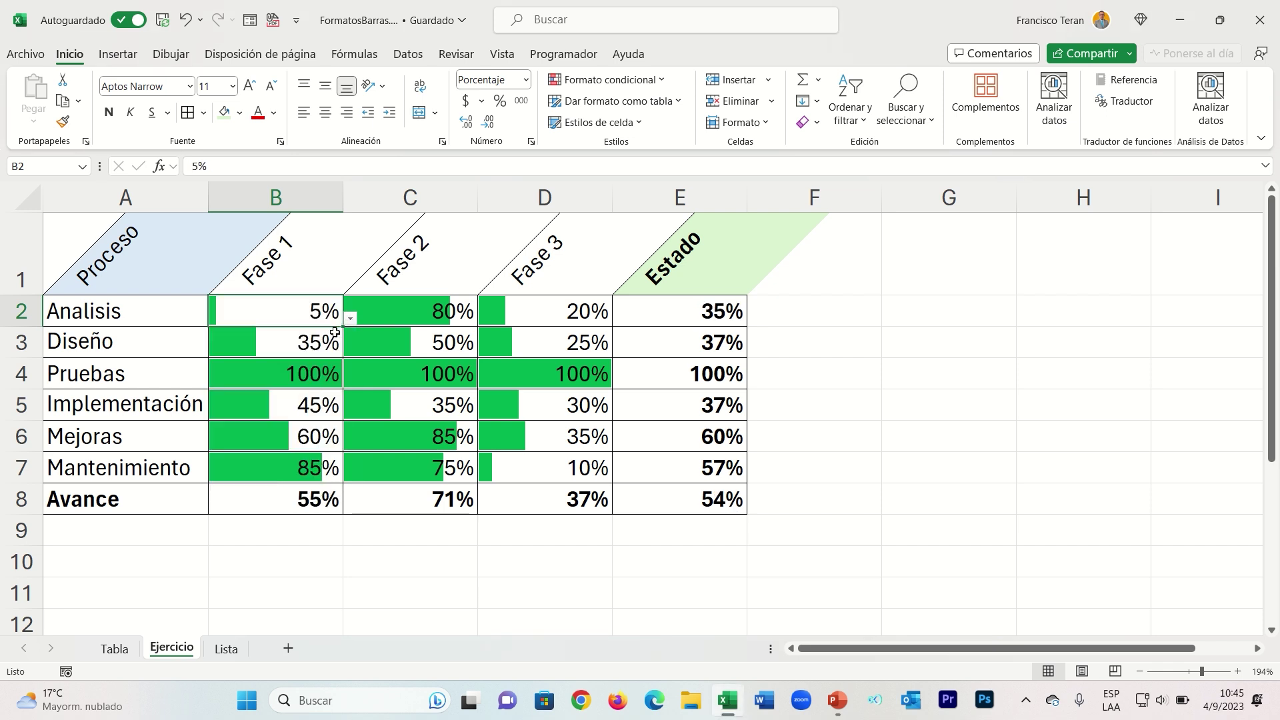
left_click(352, 319)
left_click(337, 342)
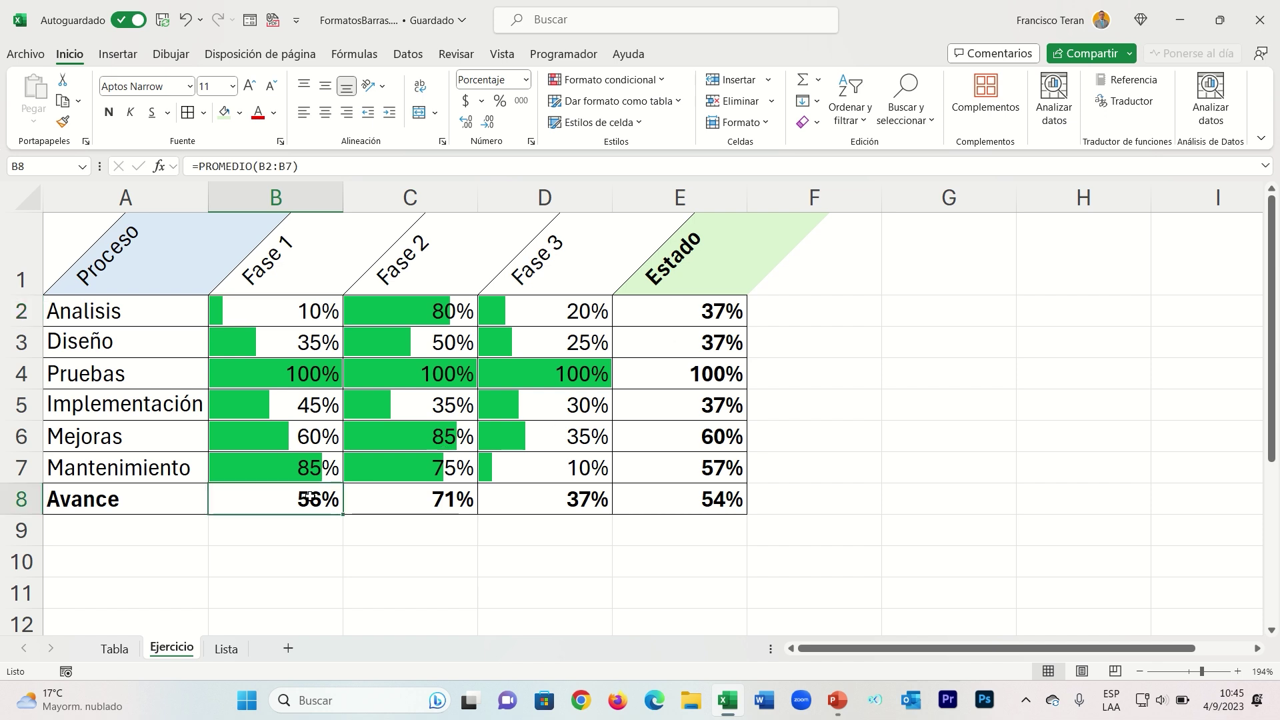
Step: Select the Avance row averages together with the Estado column E2:E8
left_click_drag(314, 494, 664, 497)
left_click_drag(723, 320, 720, 499)
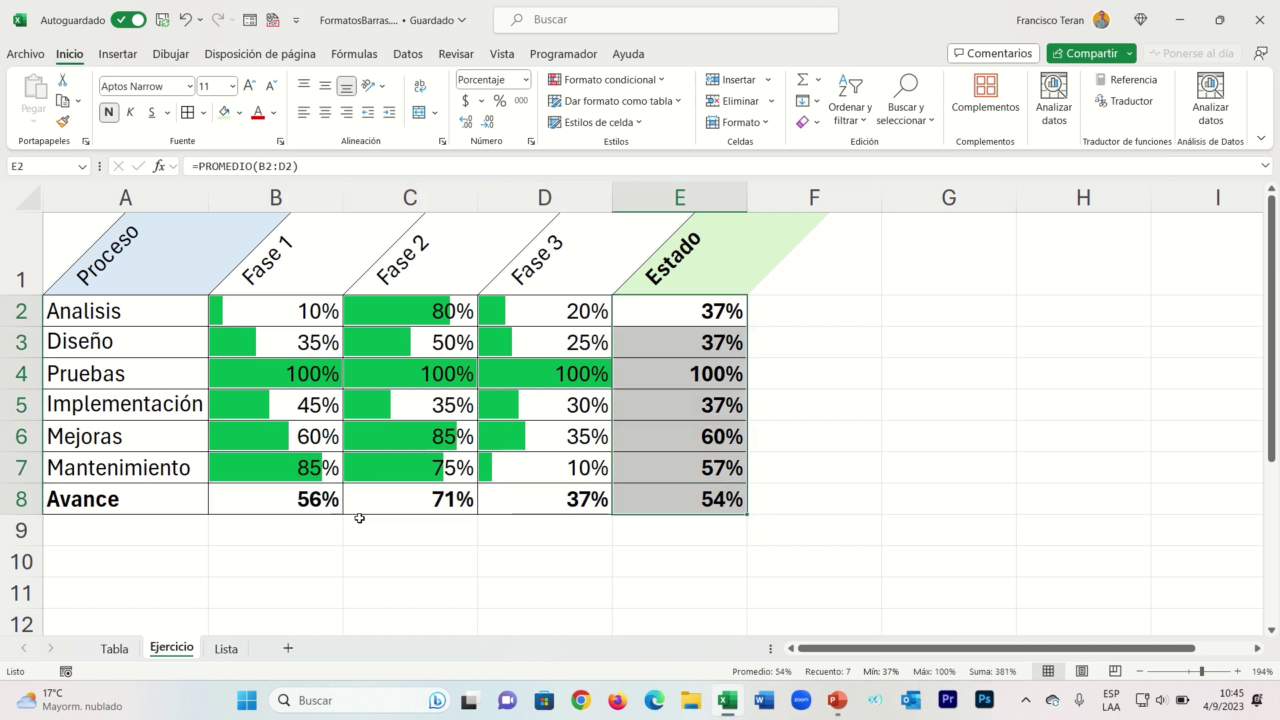
left_click_drag(290, 499, 655, 499)
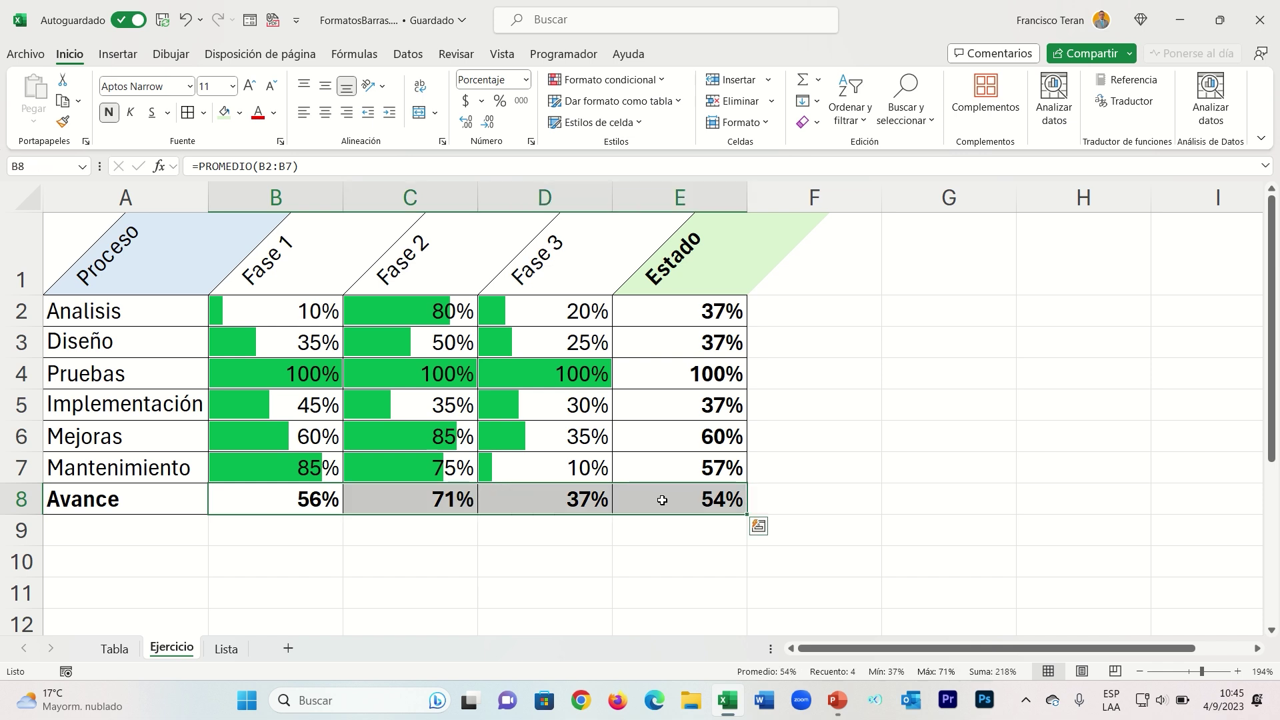
left_click_drag(709, 311, 707, 487)
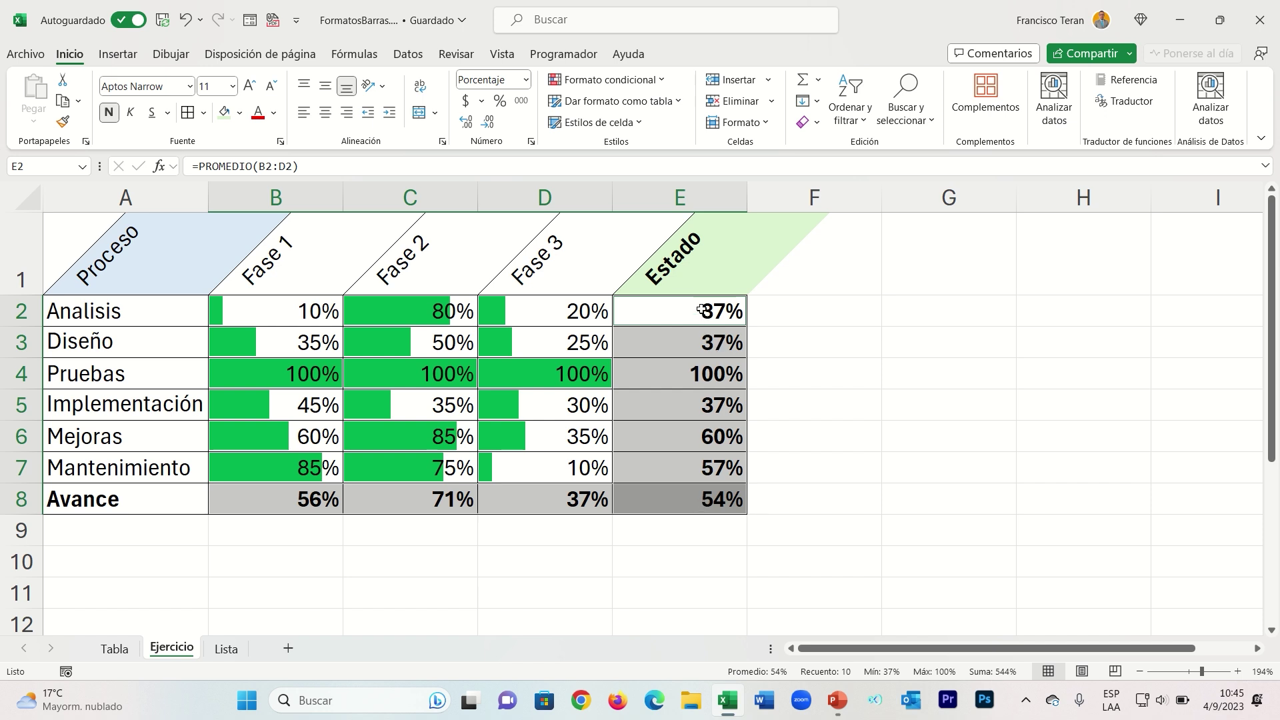
left_click(307, 505)
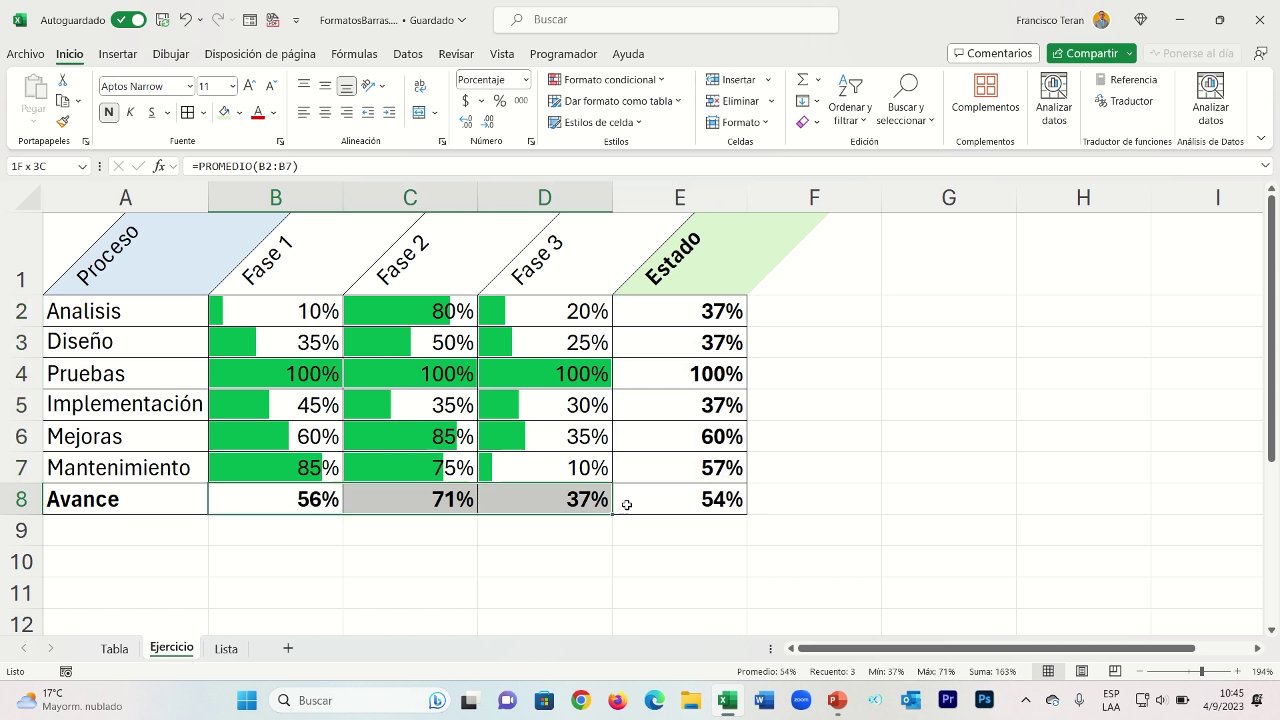
left_click_drag(679, 467, 684, 317)
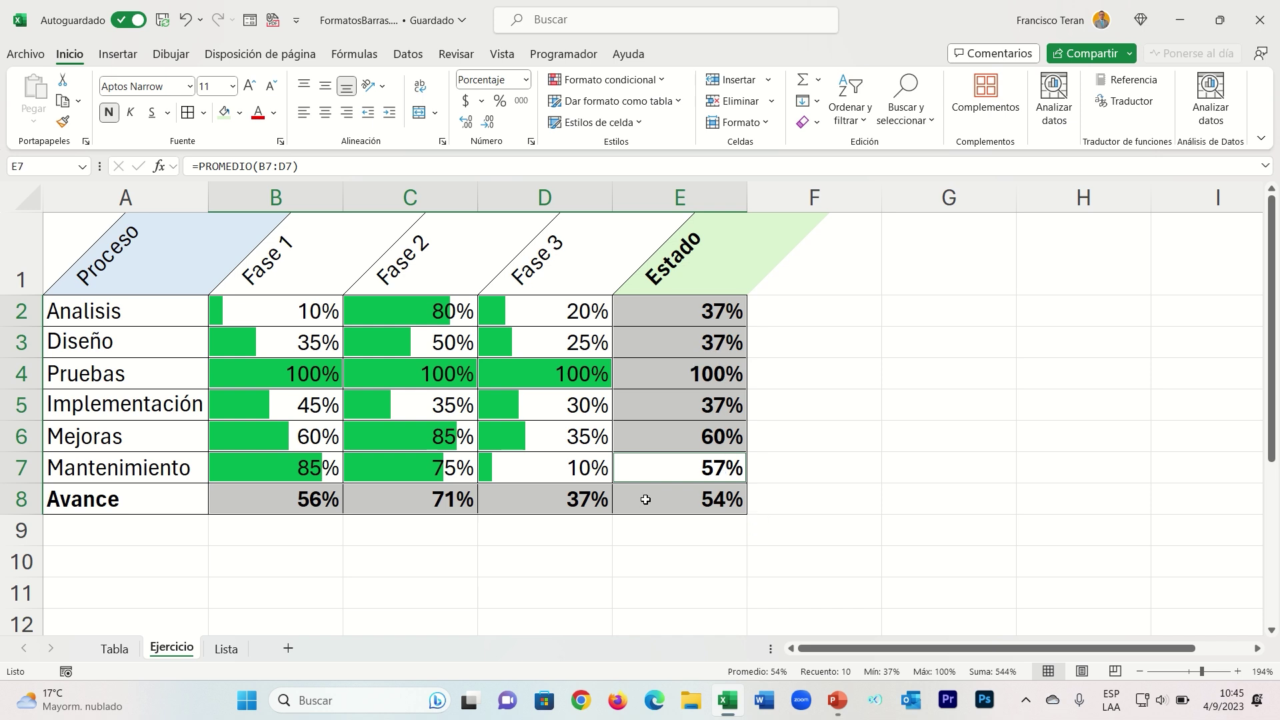
left_click(615, 80)
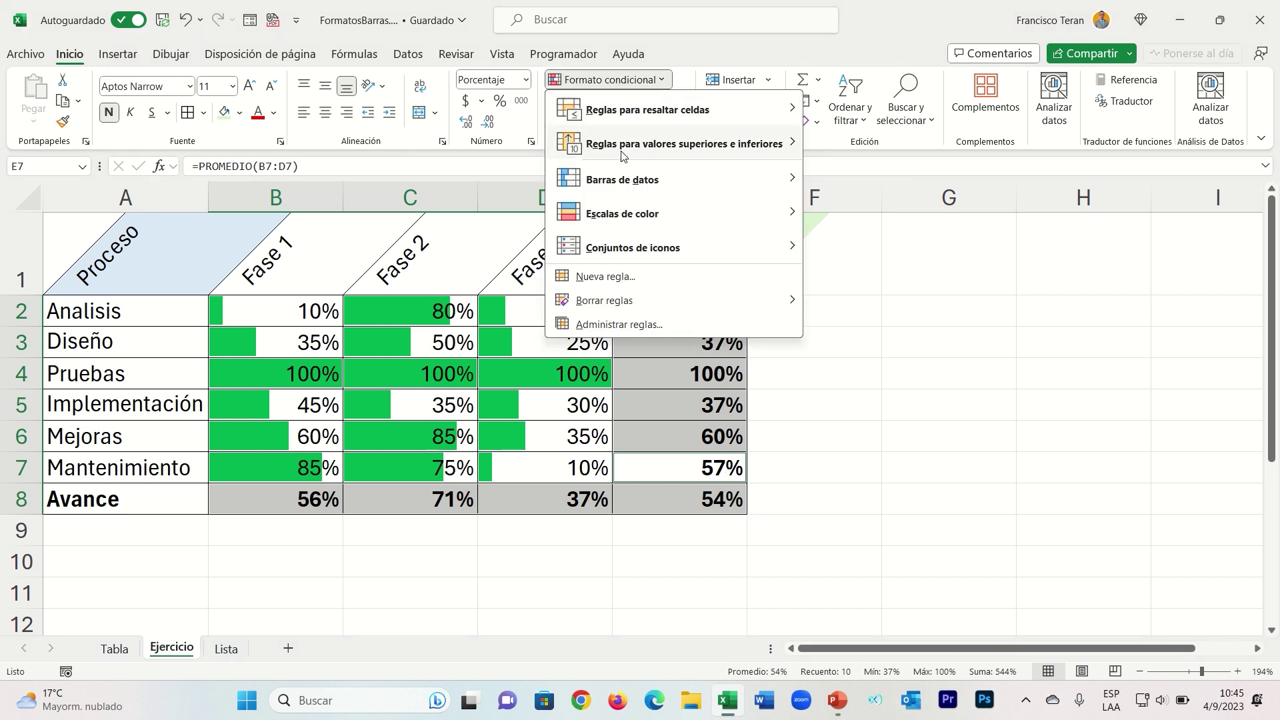
Step: Start a new 3-colour scale rule with minimum, midpoint and maximum all of Number type
left_click(636, 279)
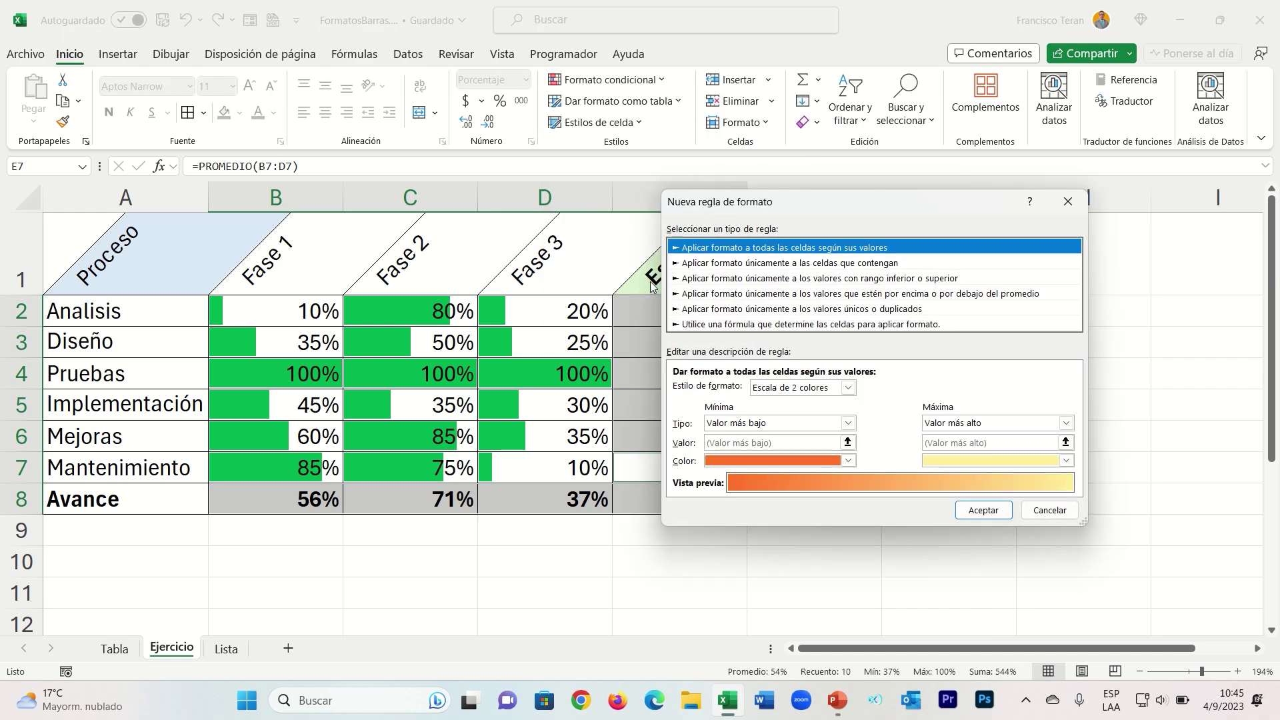
left_click(788, 388)
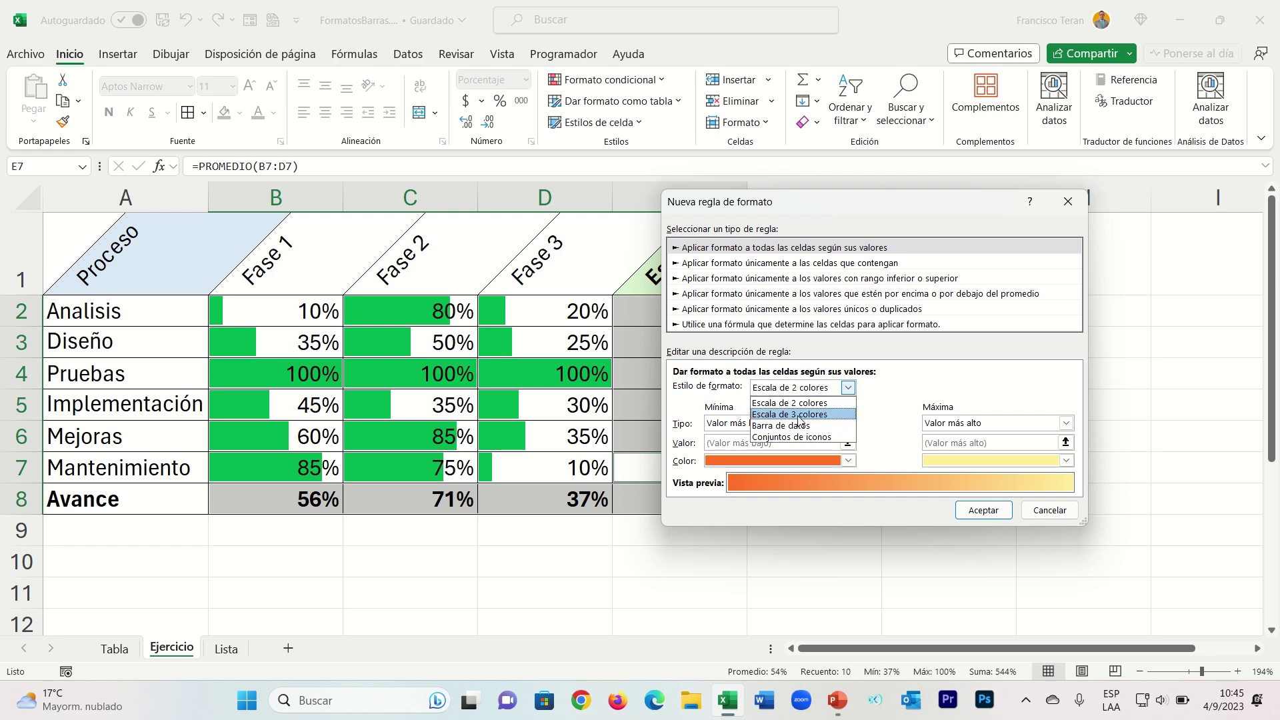
left_click(799, 415)
mouse_move(826, 202)
left_mouse_down()
mouse_move(842, 90)
mouse_move(937, 156)
left_mouse_up()
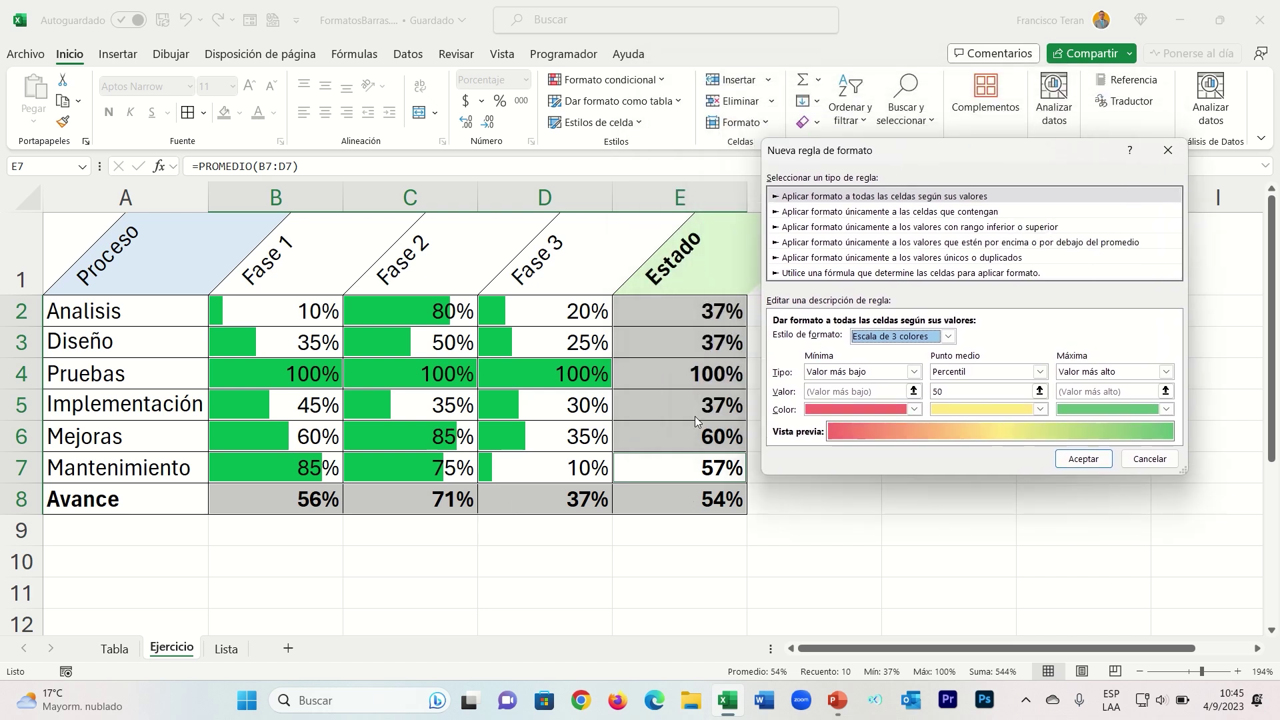
left_click(890, 373)
left_click(822, 398)
left_click(1039, 372)
left_click(949, 386)
left_click(1166, 372)
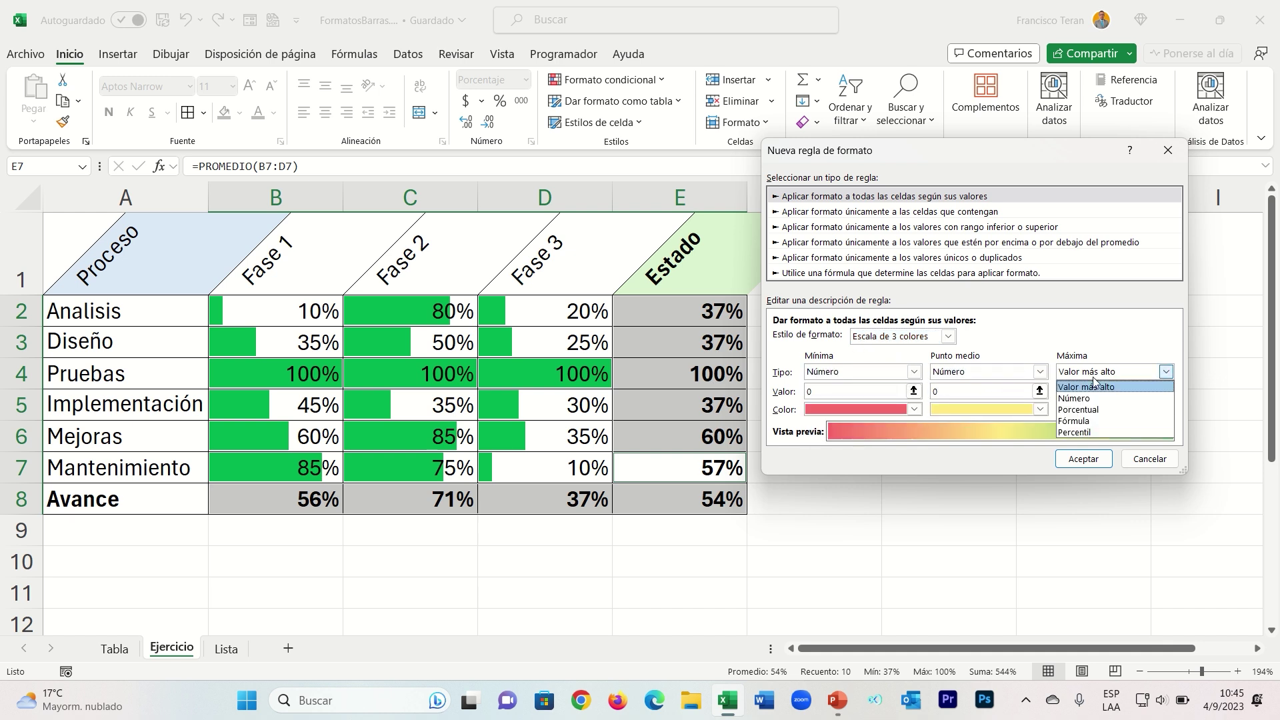
left_click(1080, 398)
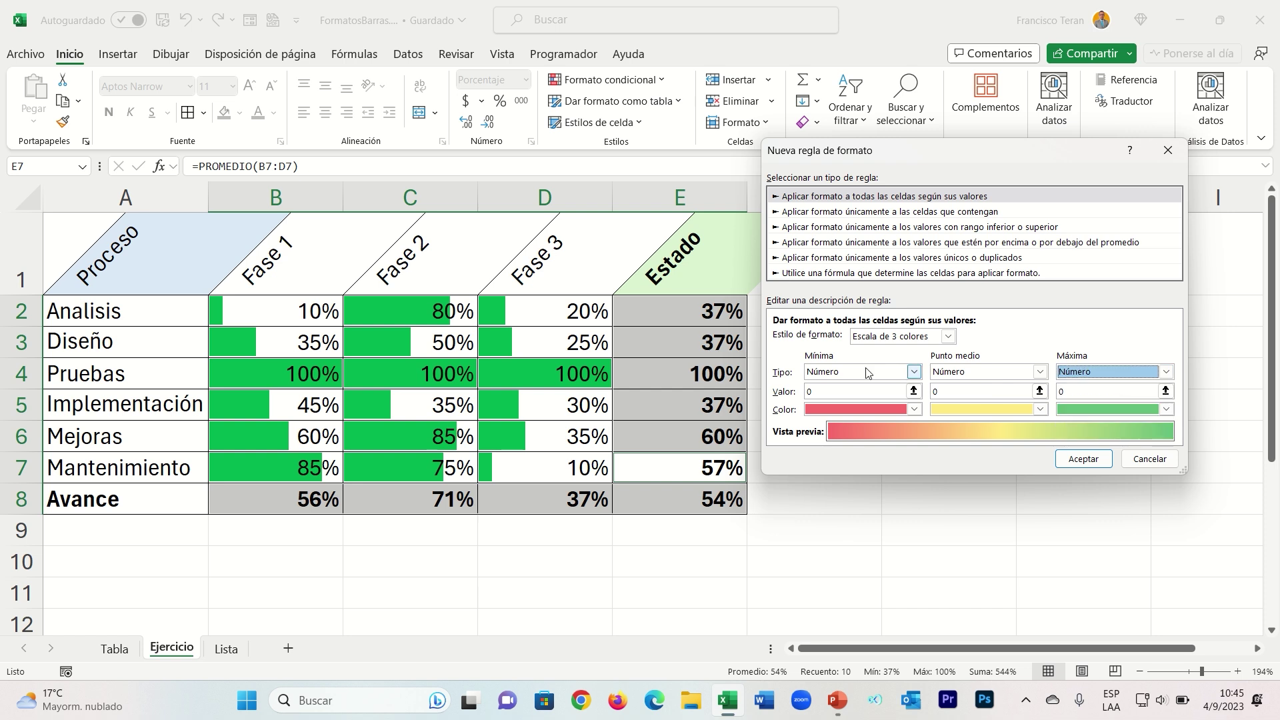
Step: Set values 0, 0.5 and 1 with a red minimum and dark green maximum, and apply
left_click(827, 391)
left_click(965, 391)
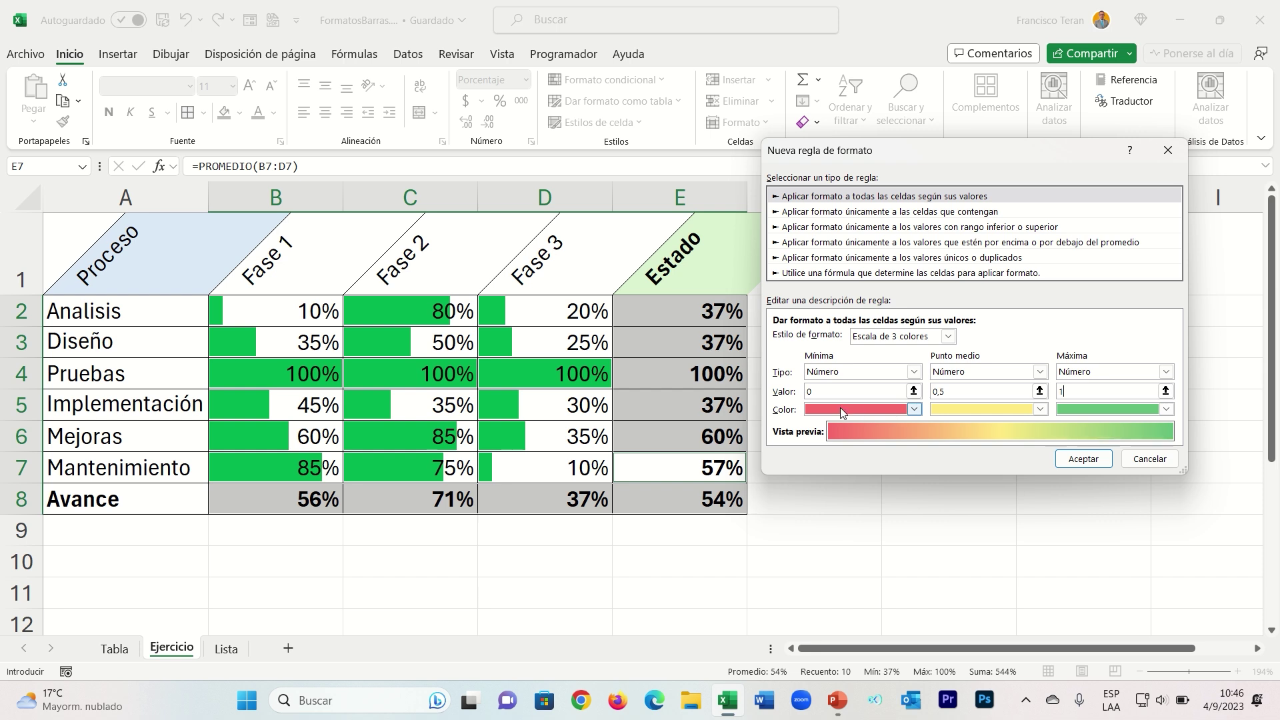
left_click(915, 410)
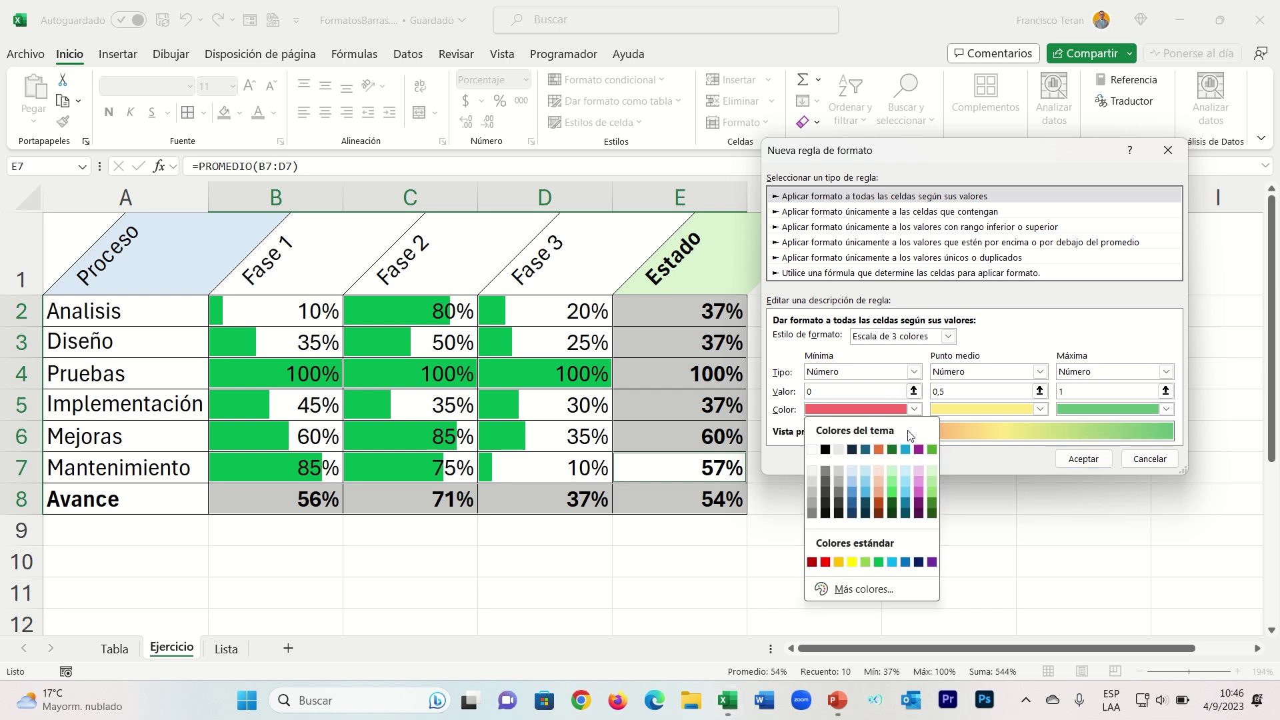
left_click(825, 562)
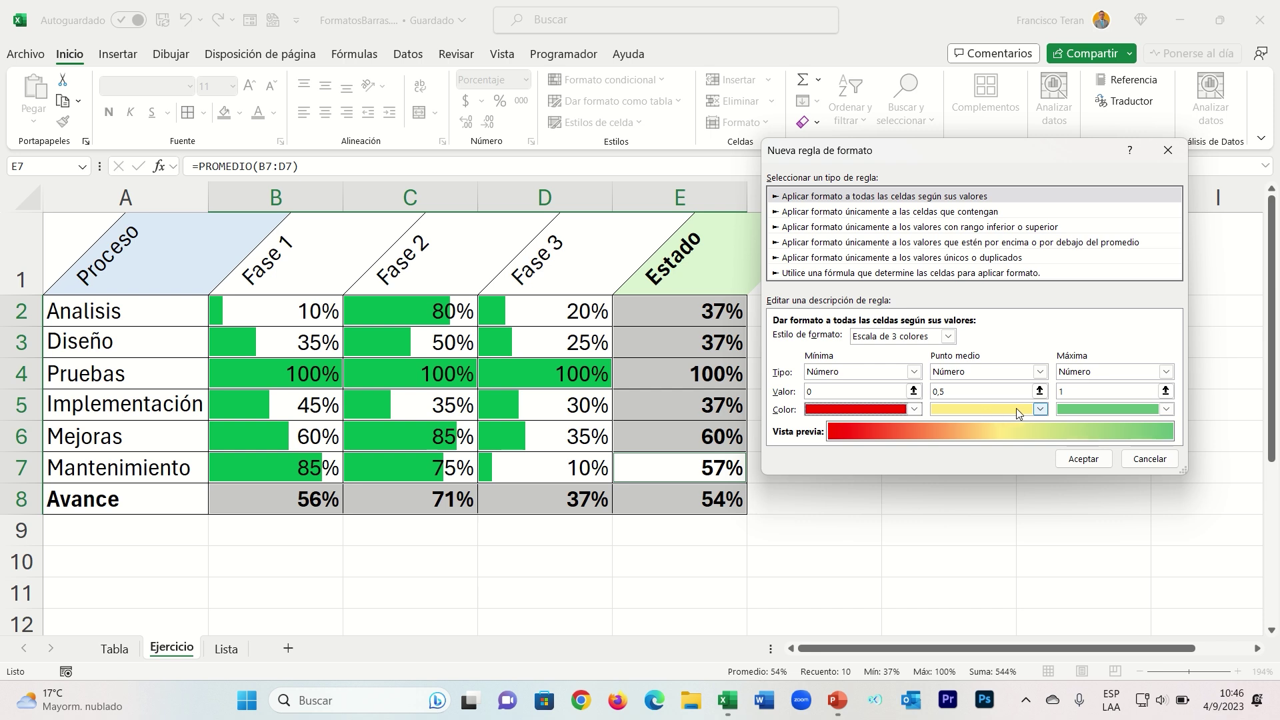
left_click(1164, 411)
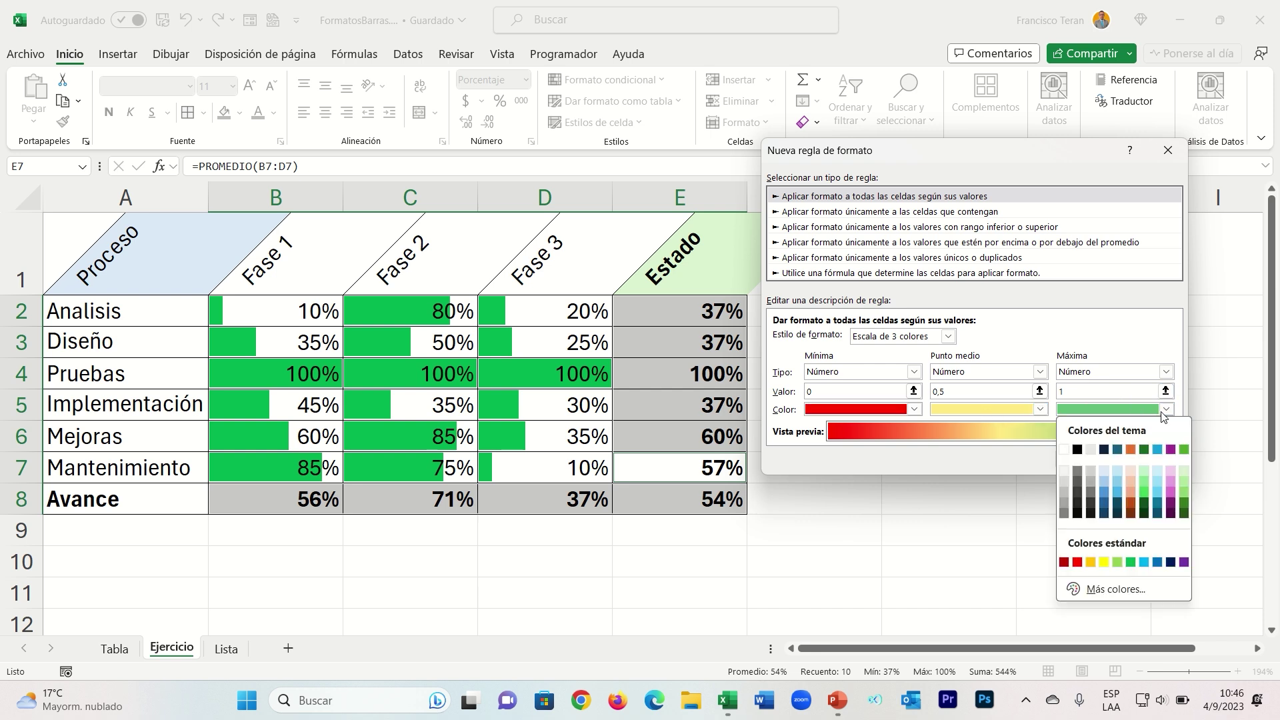
left_click(1132, 563)
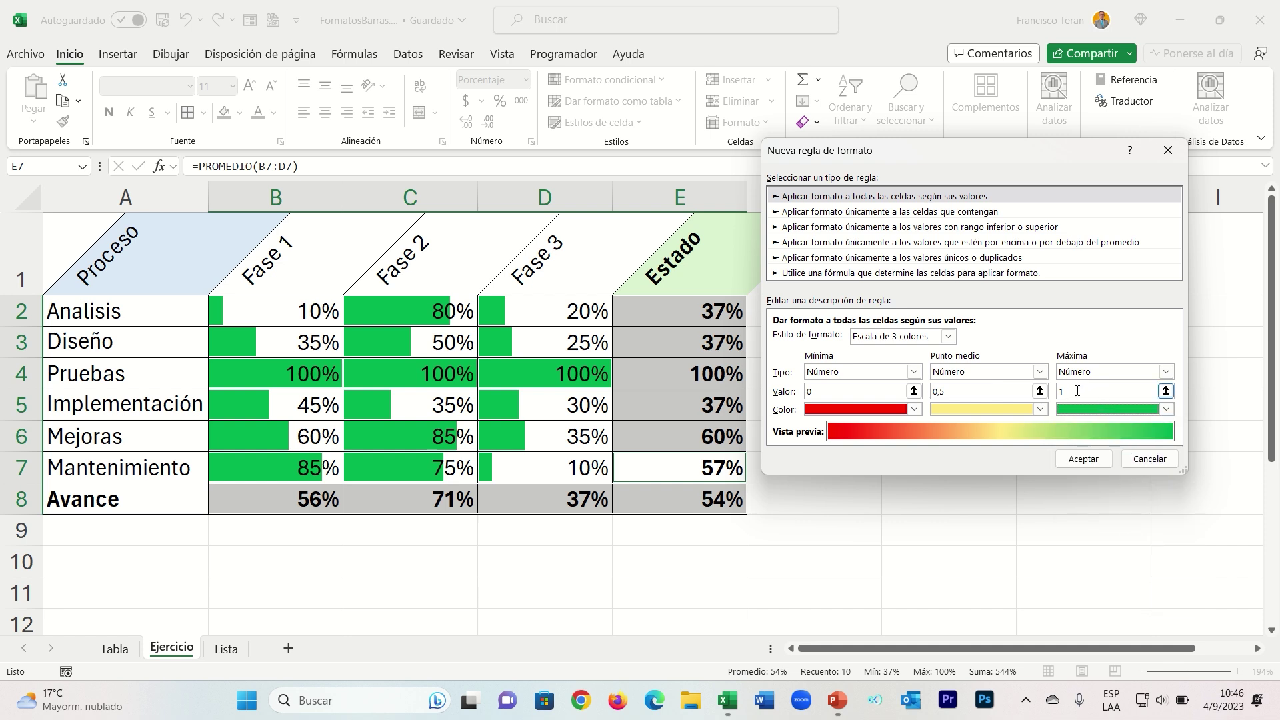
left_click(1066, 459)
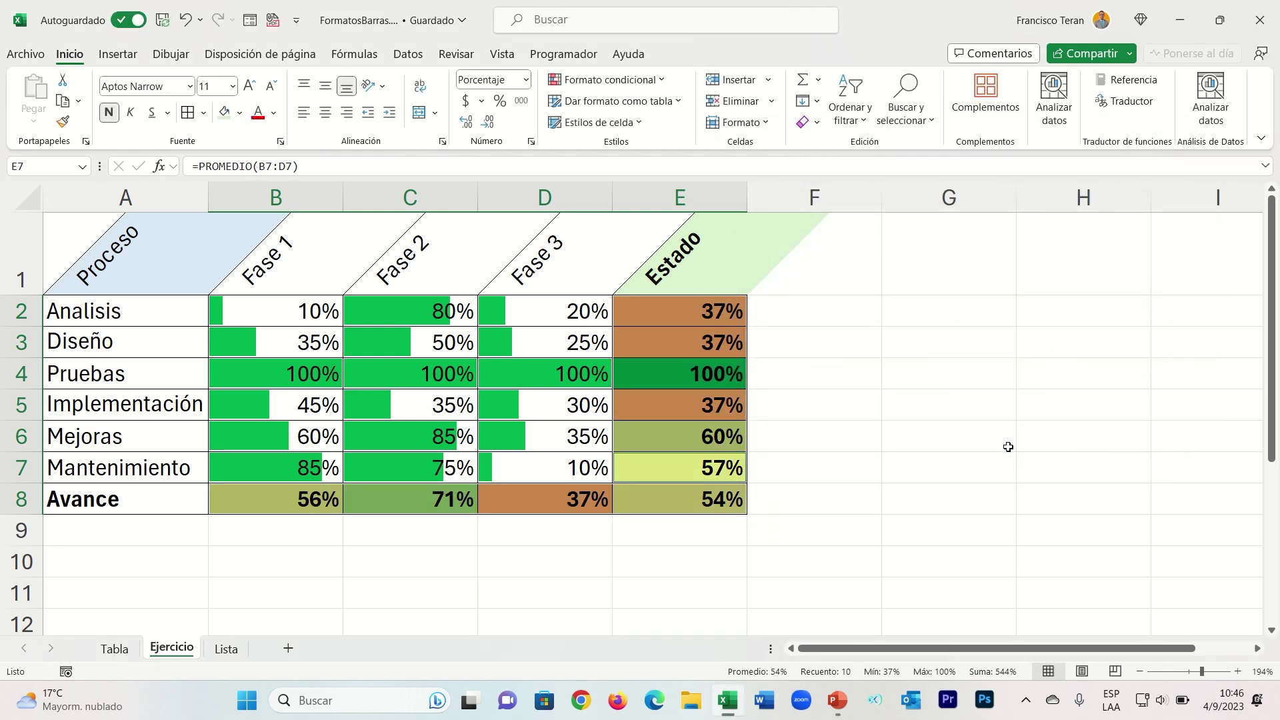
Step: Set Mantenimiento Fase 2 (C7) to 35% and check its average in E7
left_click(895, 417)
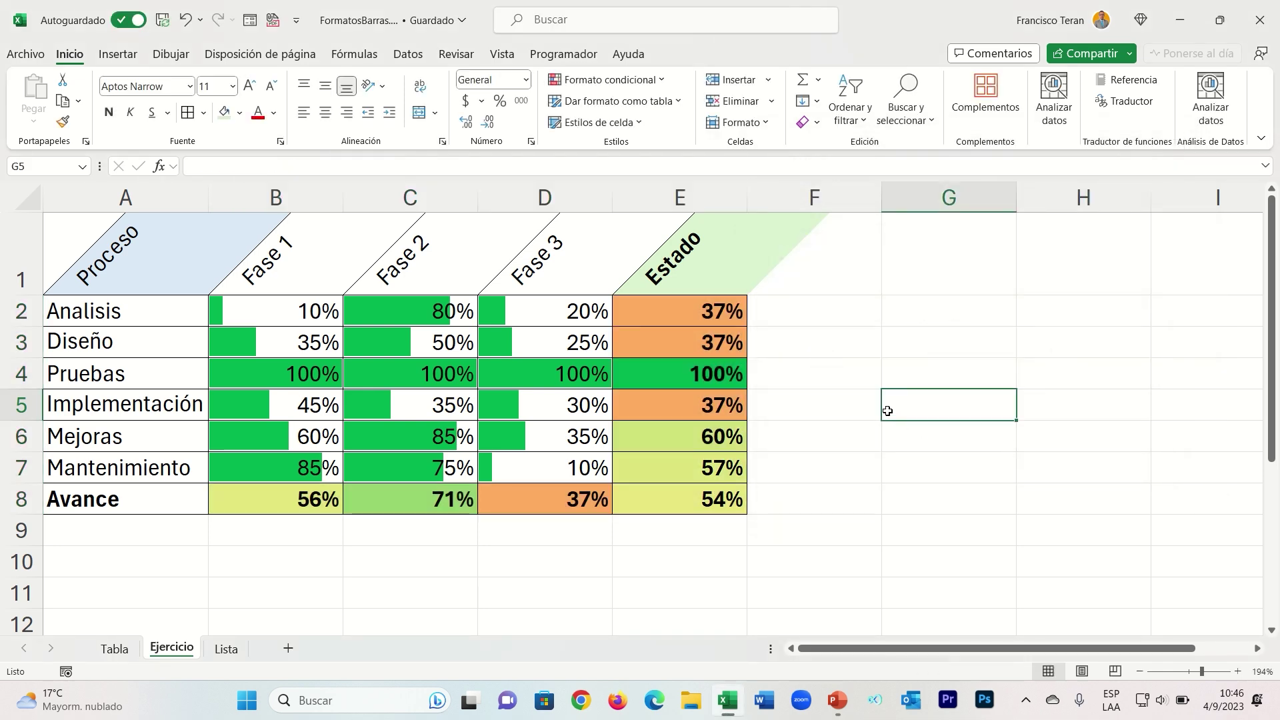
left_click(426, 474)
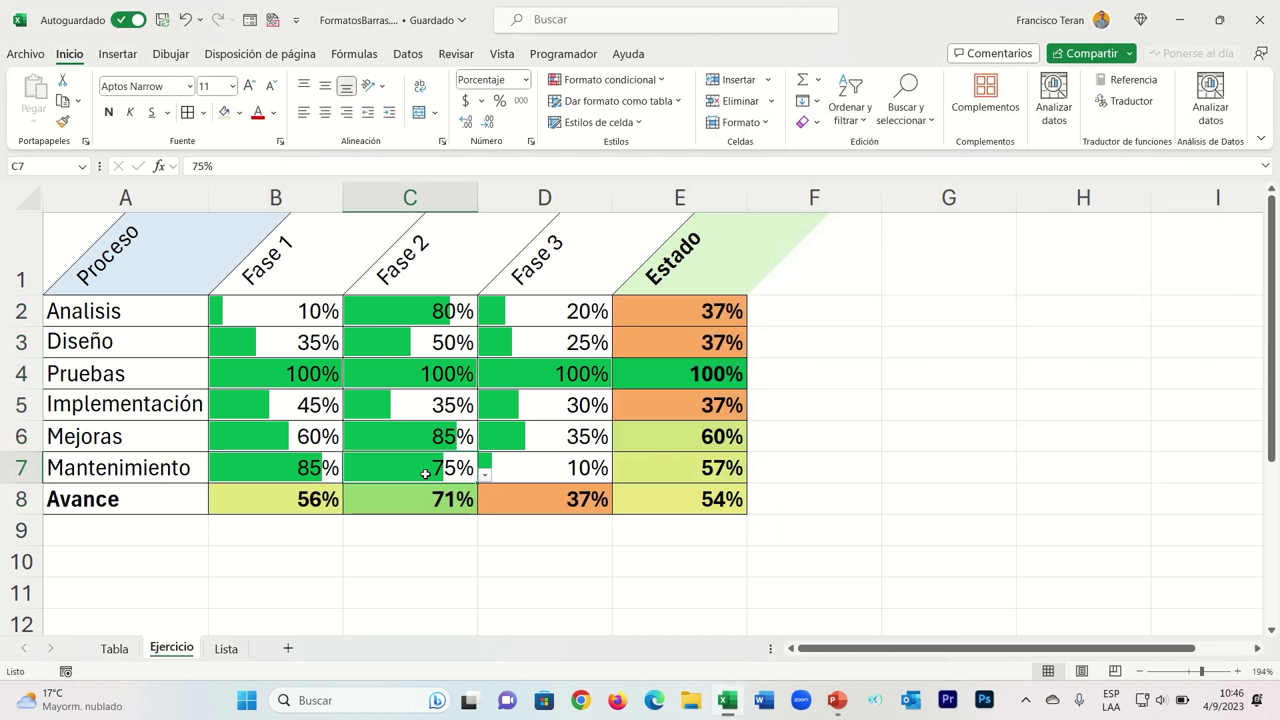
left_click(484, 475)
left_click(450, 528)
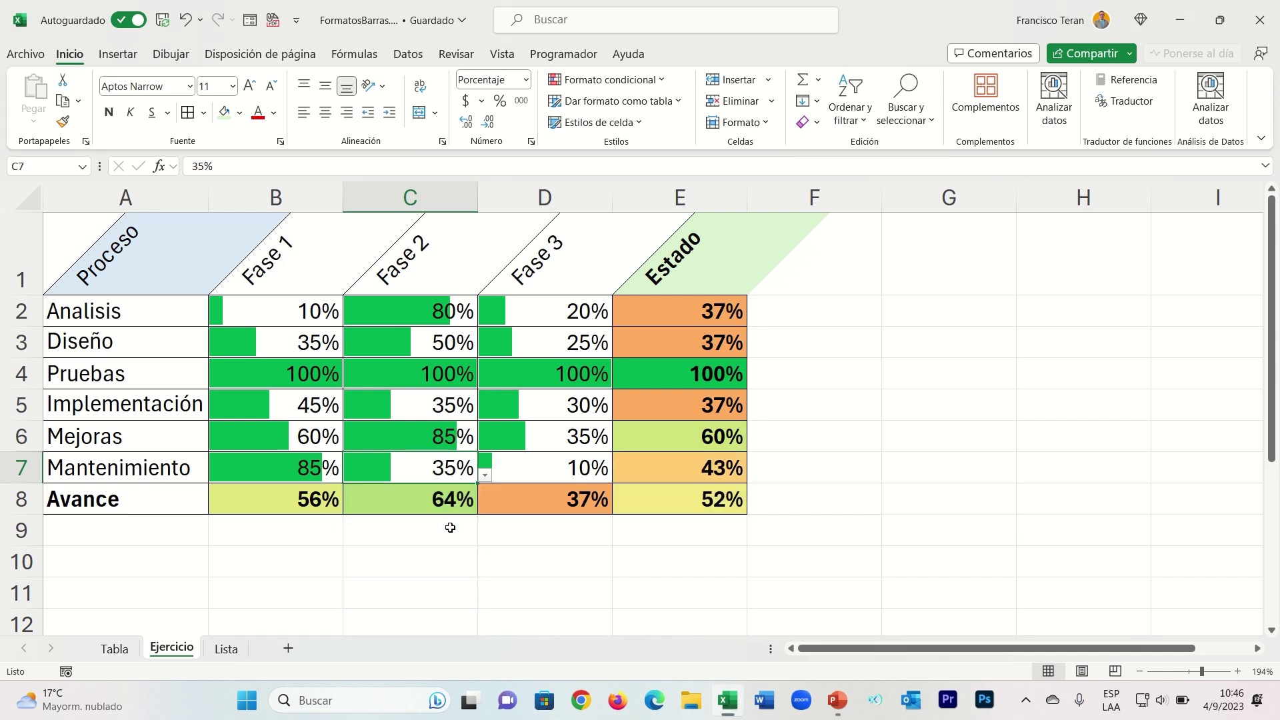
left_click(673, 473)
Step: Set Mantenimiento Fase 1 (B7) to 55%, after trying 50% and 10%
left_click(330, 470)
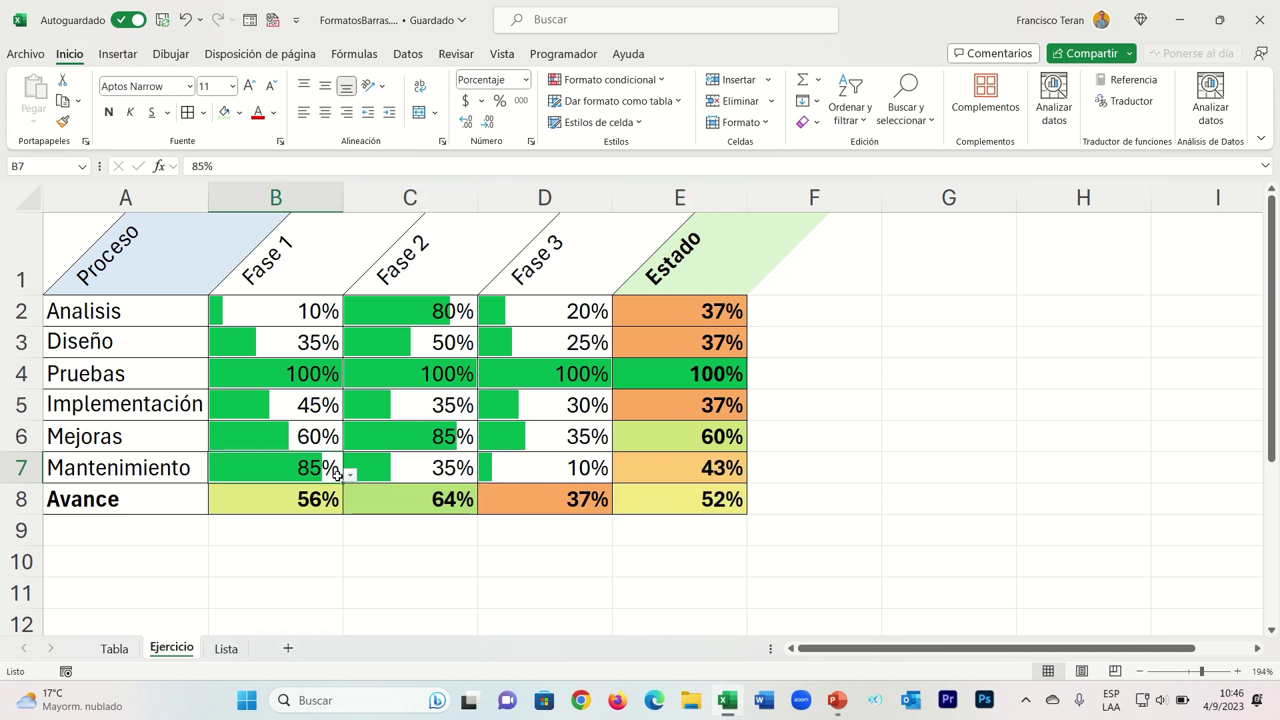
left_click(350, 475)
left_click(335, 543)
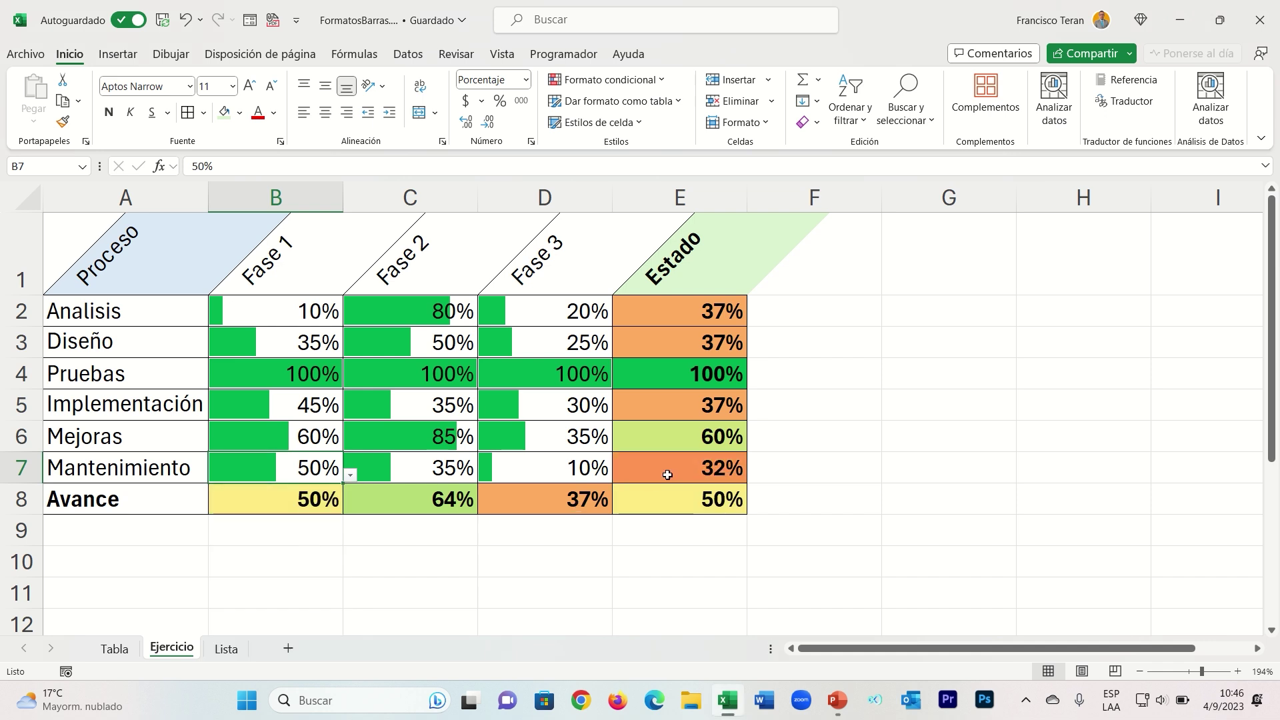
left_click(350, 475)
left_click(334, 505)
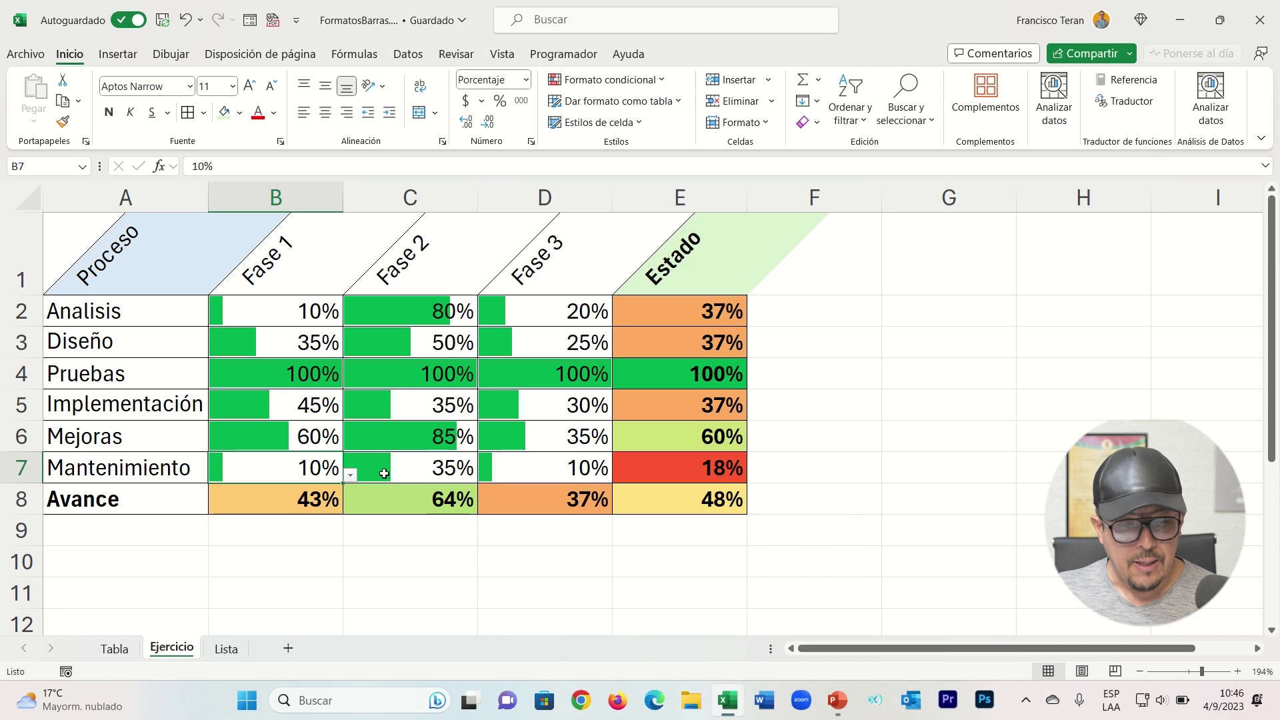
left_click(407, 470)
left_click(309, 470)
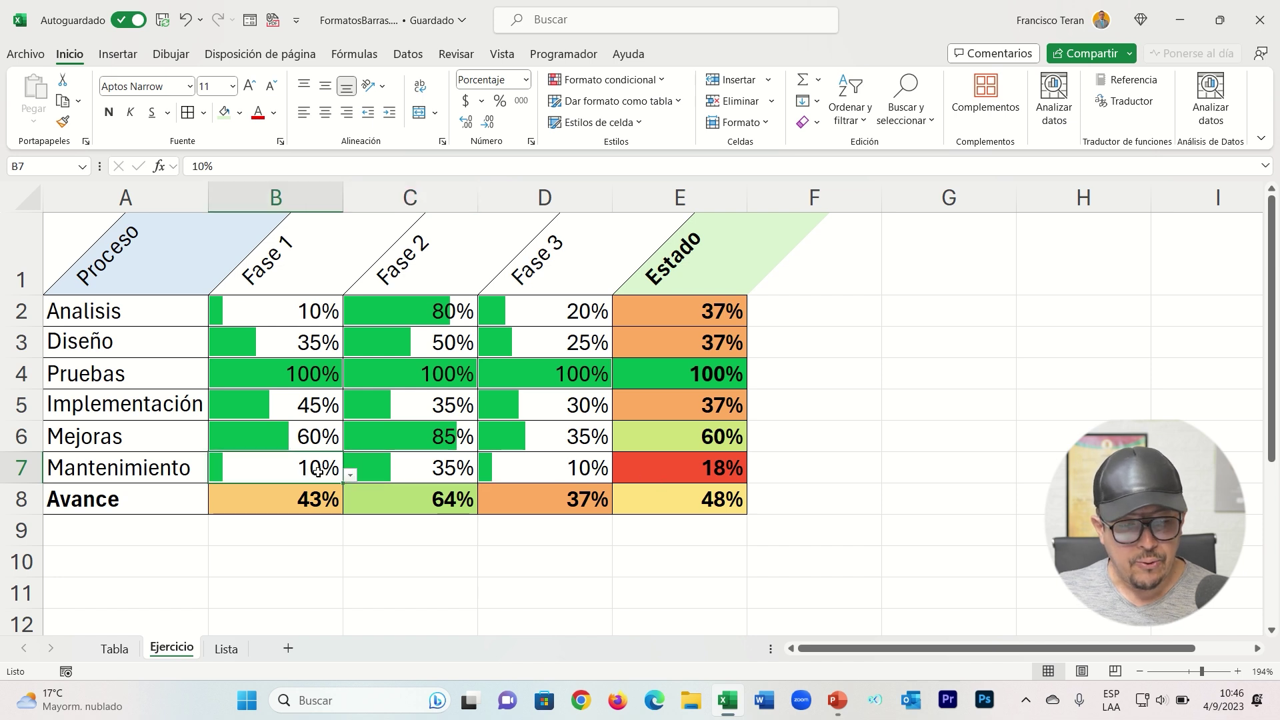
left_click(350, 474)
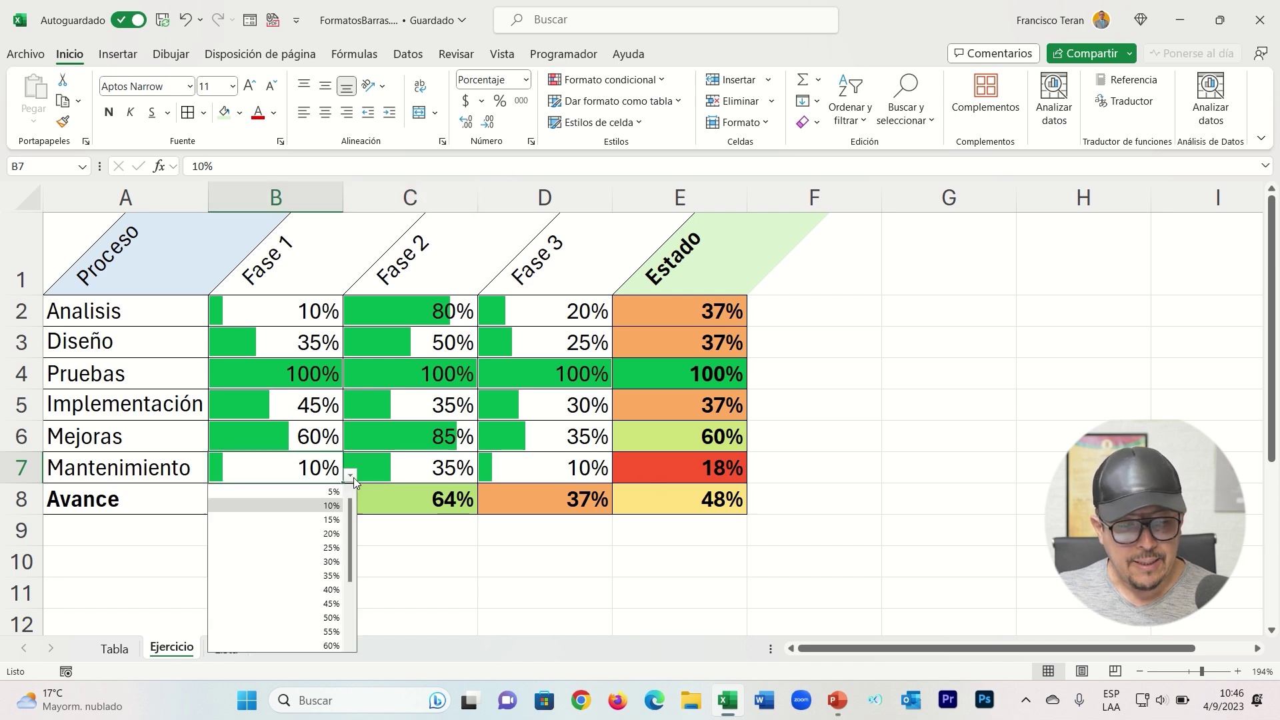
left_click(315, 632)
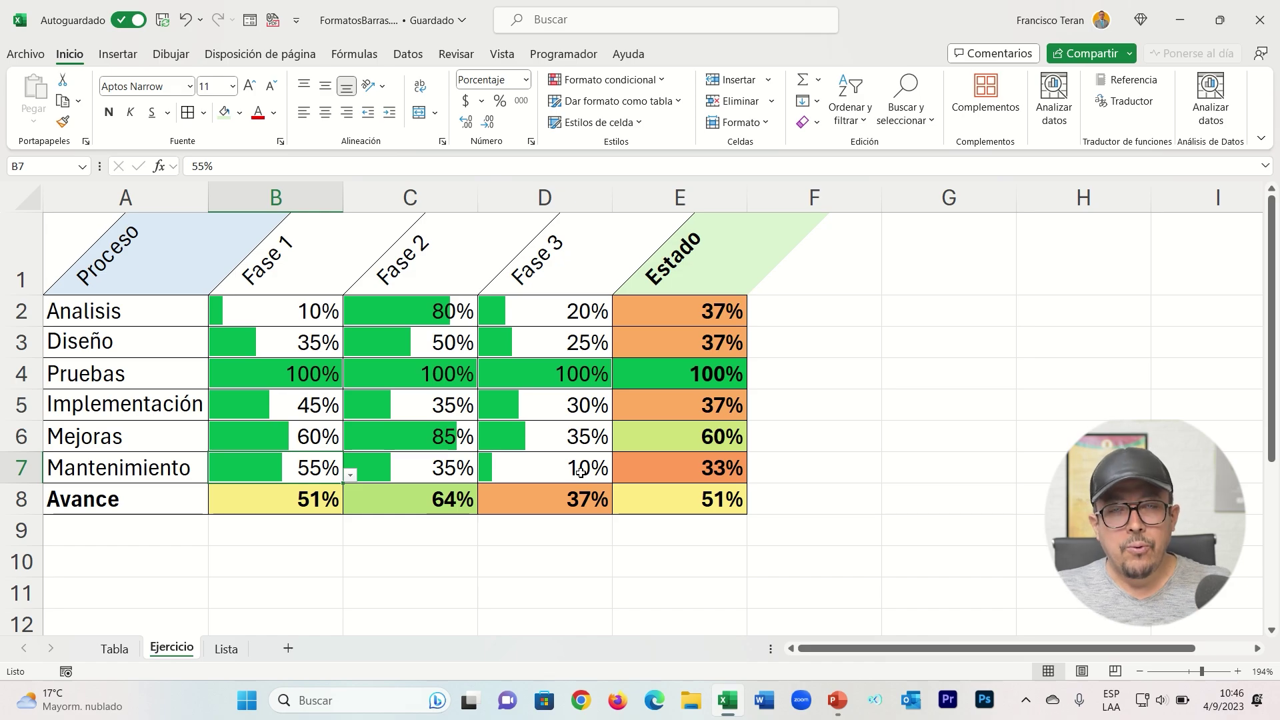